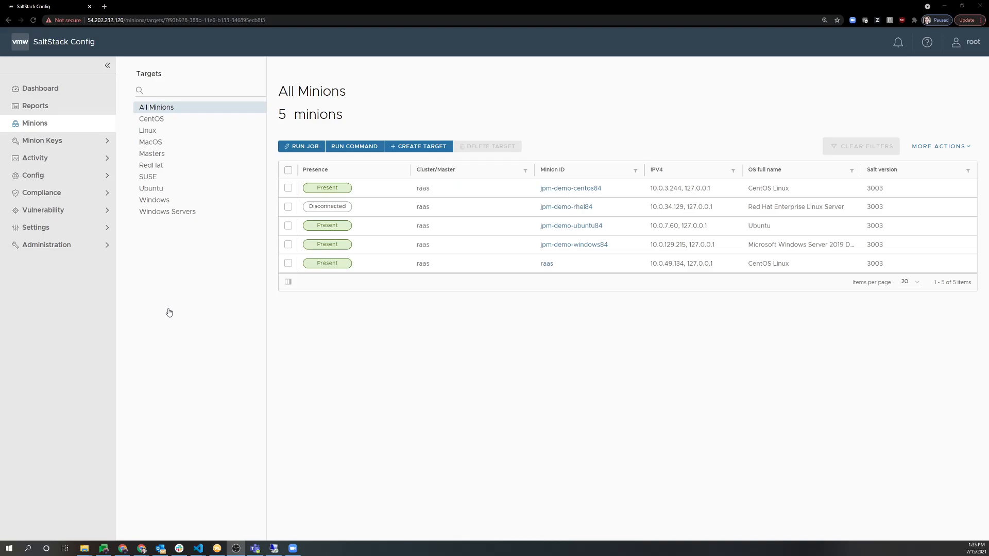
Go to Administration > Authentication to reach the Authentication Configs page.
{"action": "left_click", "coordinate": [78, 245]}
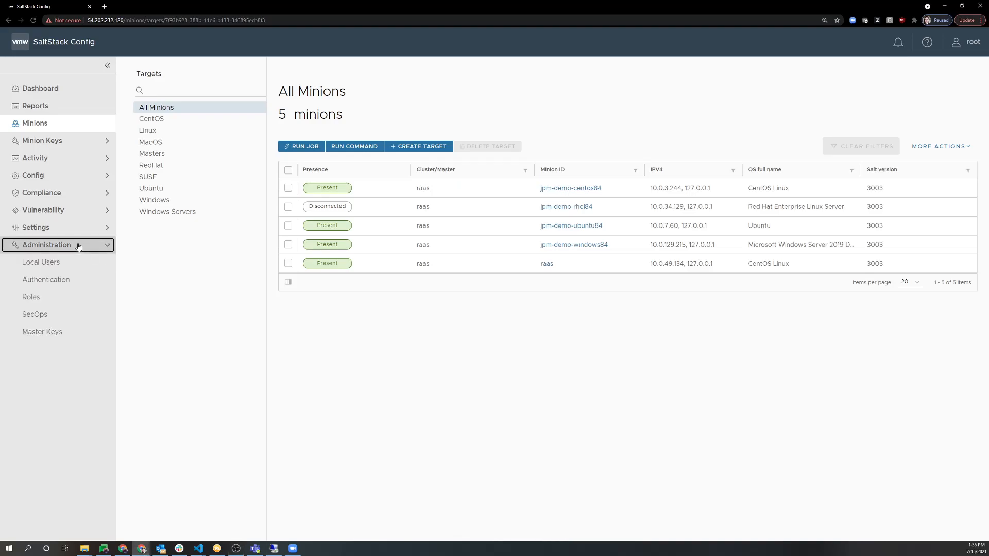
{"action": "left_click", "coordinate": [74, 284]}
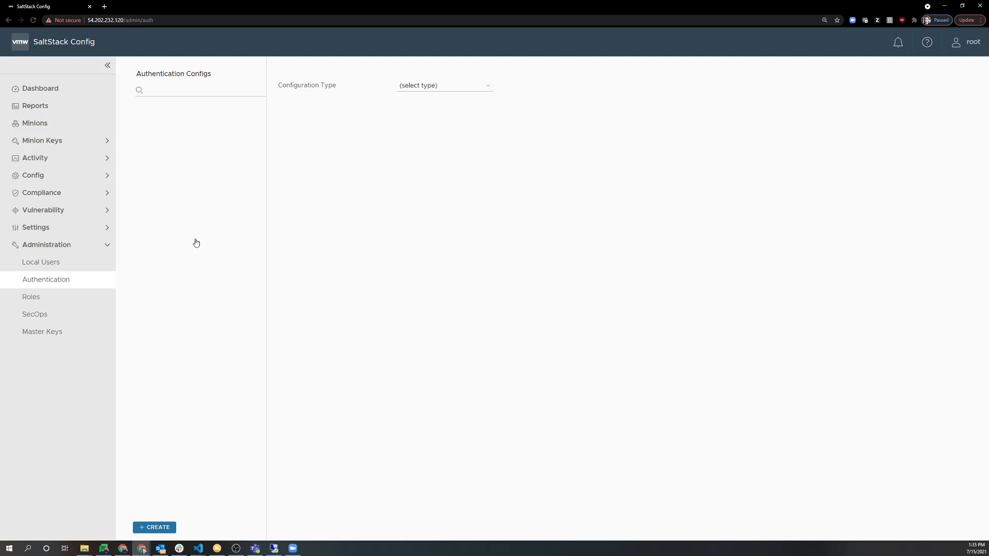
Choose LDAP as the configuration type and prefill 'AD, Windows Server 2008 and later' defaults.
{"action": "left_click", "coordinate": [450, 89]}
{"action": "left_click", "coordinate": [447, 104]}
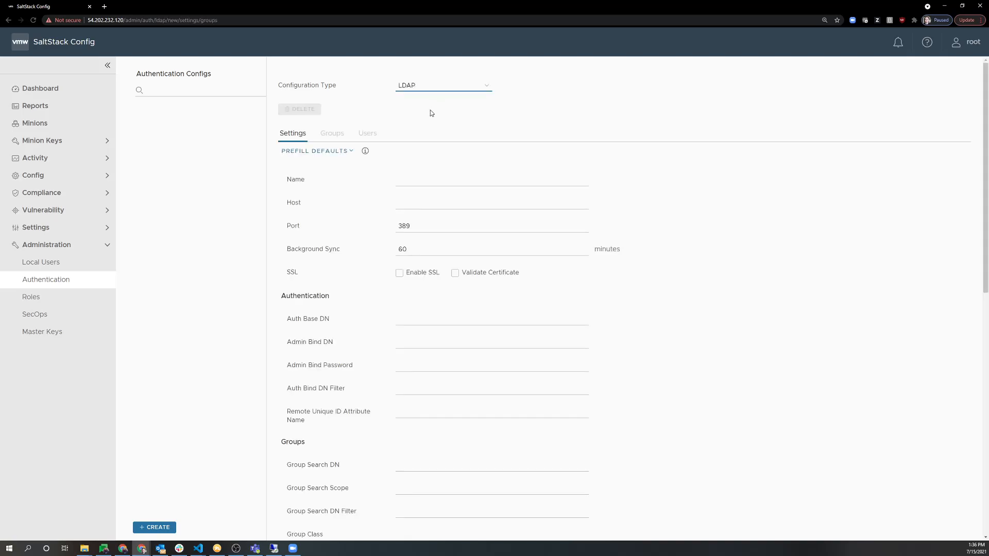
{"action": "left_click", "coordinate": [349, 151]}
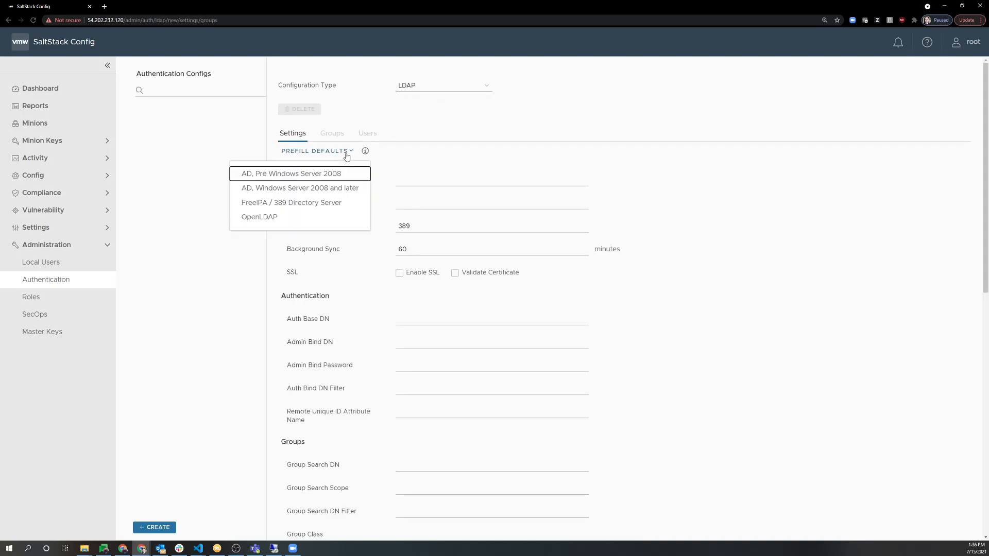
{"action": "left_click", "coordinate": [337, 194]}
{"action": "scroll", "coordinate": [450, 385], "scroll_direction": "down", "scroll_amount": 2}
{"action": "scroll", "coordinate": [450, 386], "scroll_direction": "up", "scroll_amount": 2}
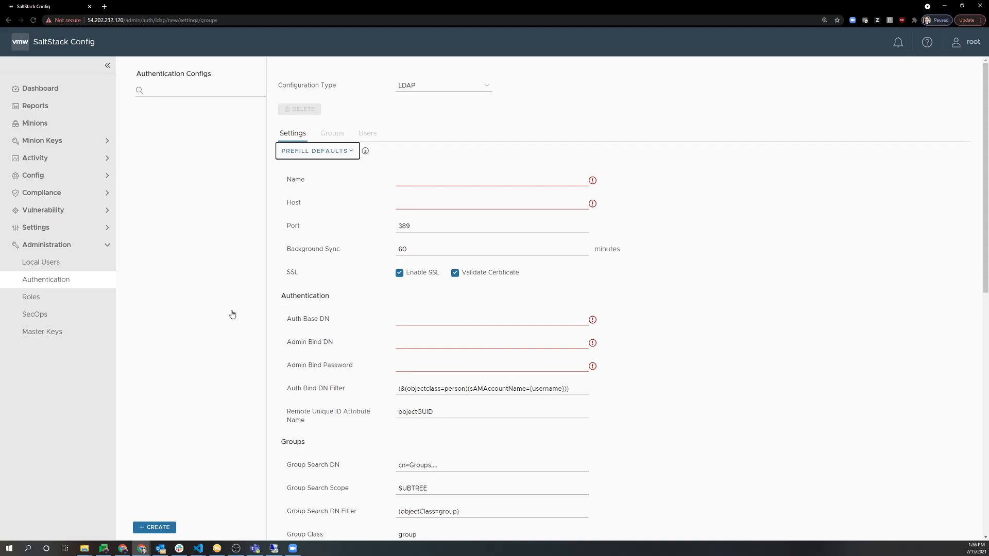
Enter 'SaltStack' in the Name field of the LDAP configuration.
{"action": "left_click", "coordinate": [467, 181]}
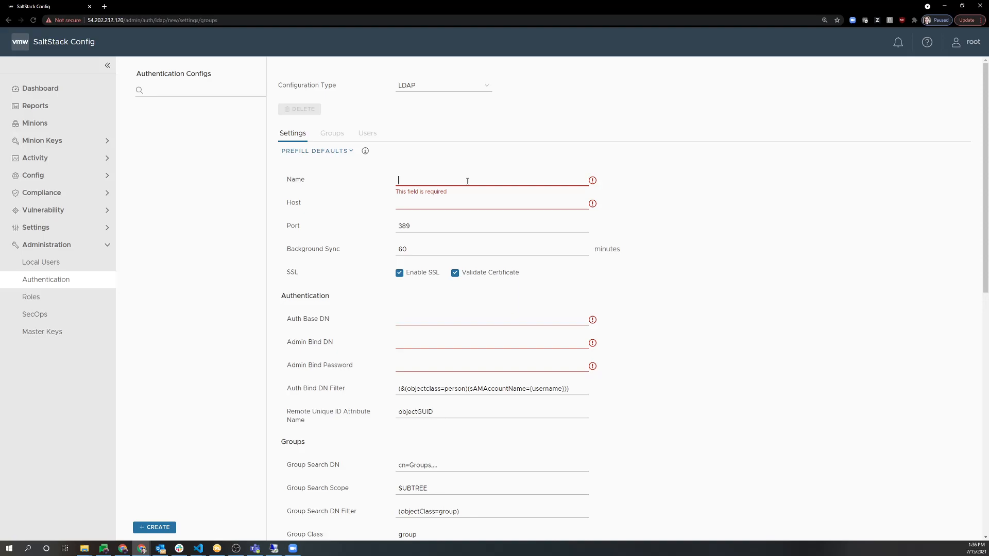
{"action": "type", "text": "SaltStack"}
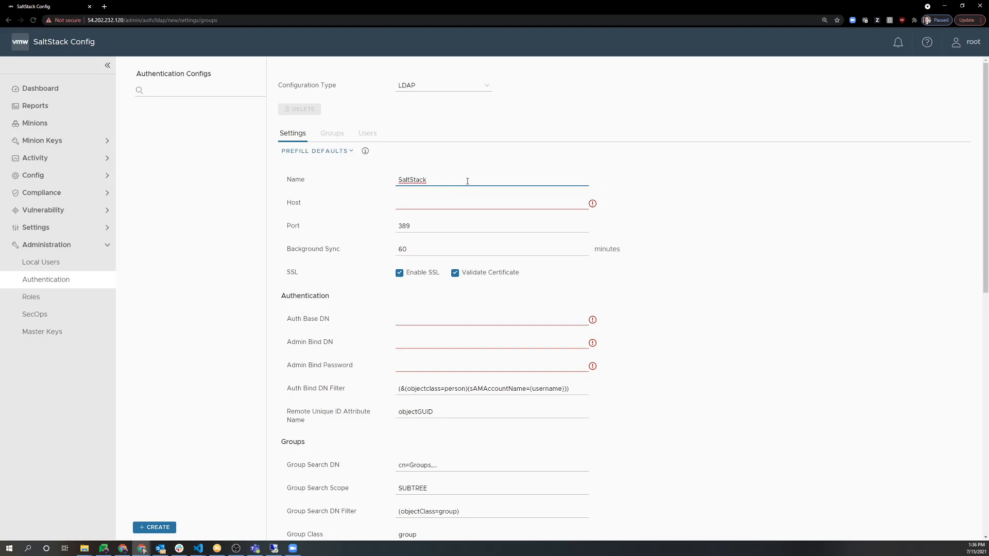
{"action": "left_click", "coordinate": [446, 203]}
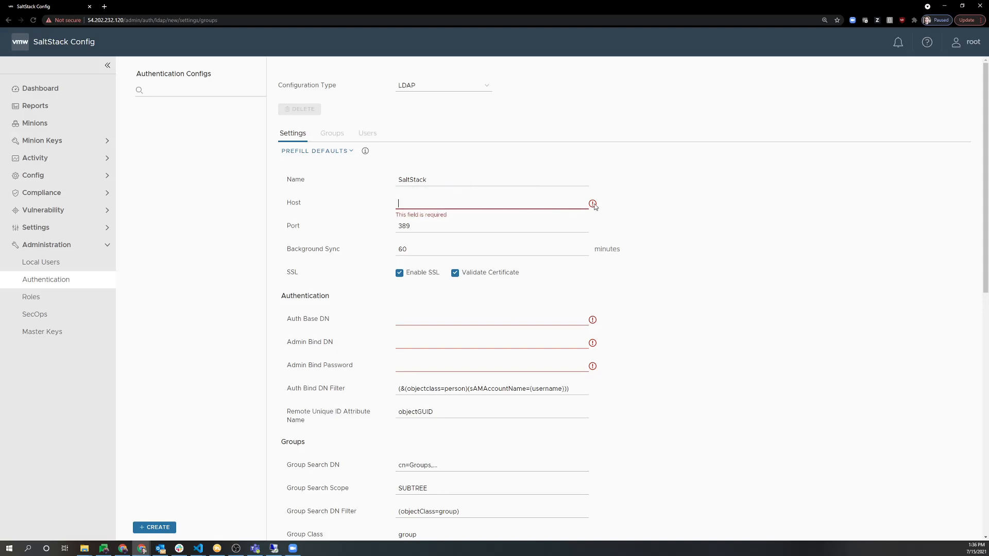
Copy the server's IPv4 address from the ipconfig output in the remote desktop session.
{"action": "left_click", "coordinate": [274, 548]}
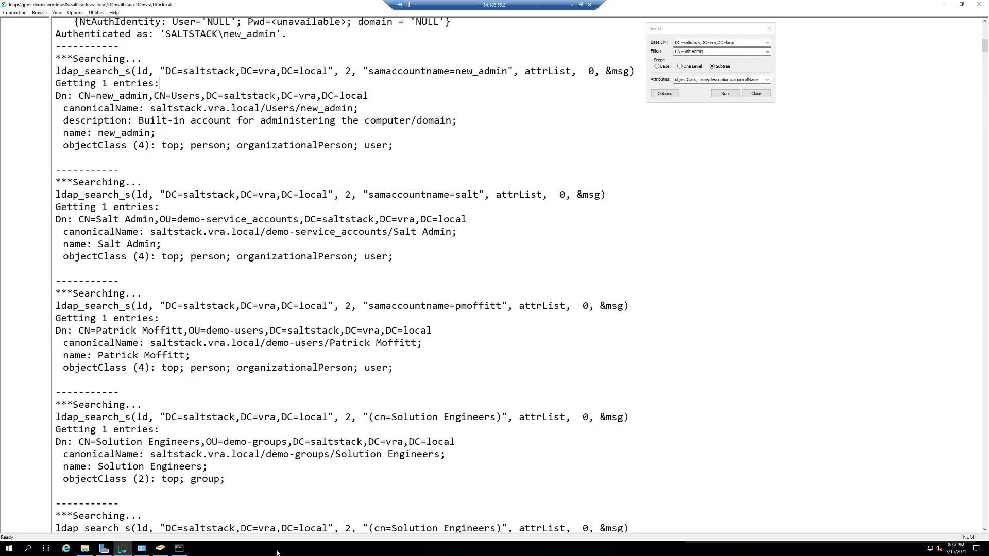
{"action": "left_click", "coordinate": [179, 548]}
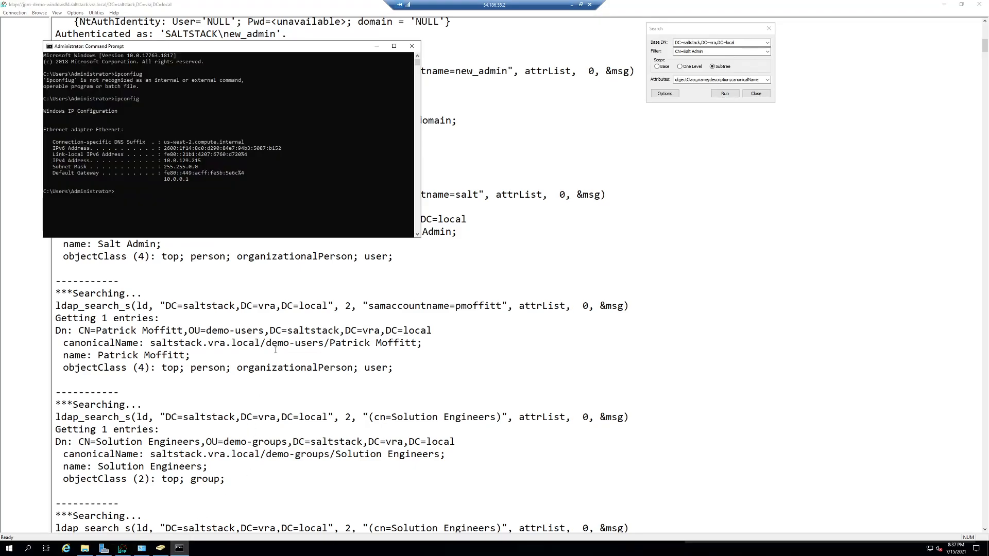
{"action": "left_click_drag", "start_coordinate": [167, 161], "coordinate": [199, 163]}
{"action": "right_click", "coordinate": [199, 163]}
Paste 10.0.129.215 into the LDAP Host field.
{"action": "left_click", "coordinate": [572, 5]}
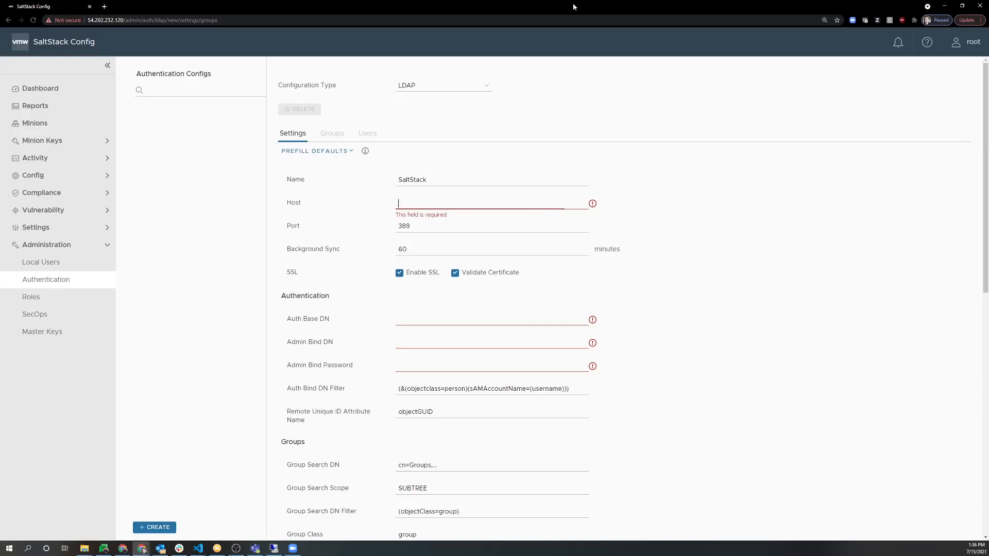
{"action": "type", "text": "10.0.129.215"}
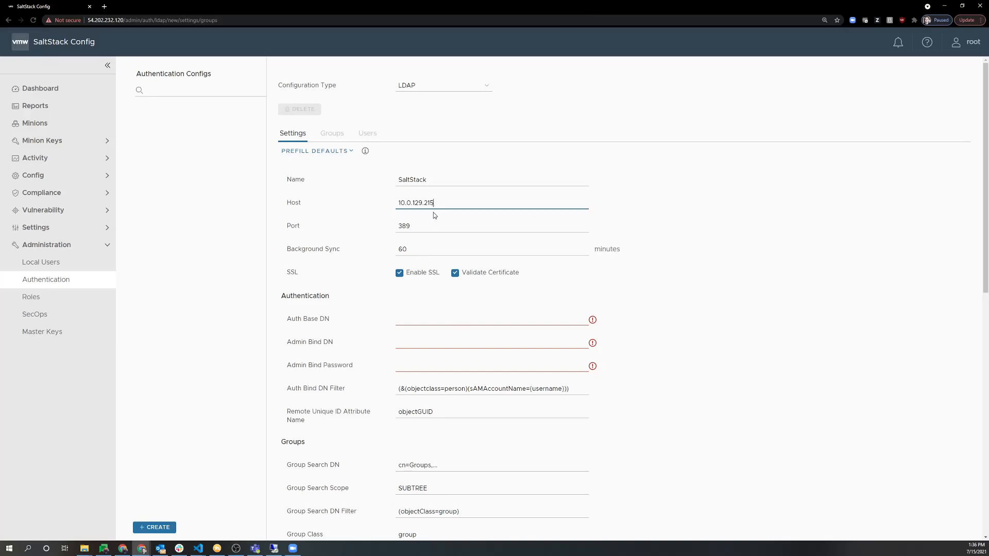
{"action": "left_click", "coordinate": [428, 225]}
Turn off Enable SSL and Validate Certificate, and select the background sync interval value.
{"action": "left_click", "coordinate": [411, 279]}
{"action": "left_click", "coordinate": [456, 274]}
{"action": "double_click", "coordinate": [457, 253]}
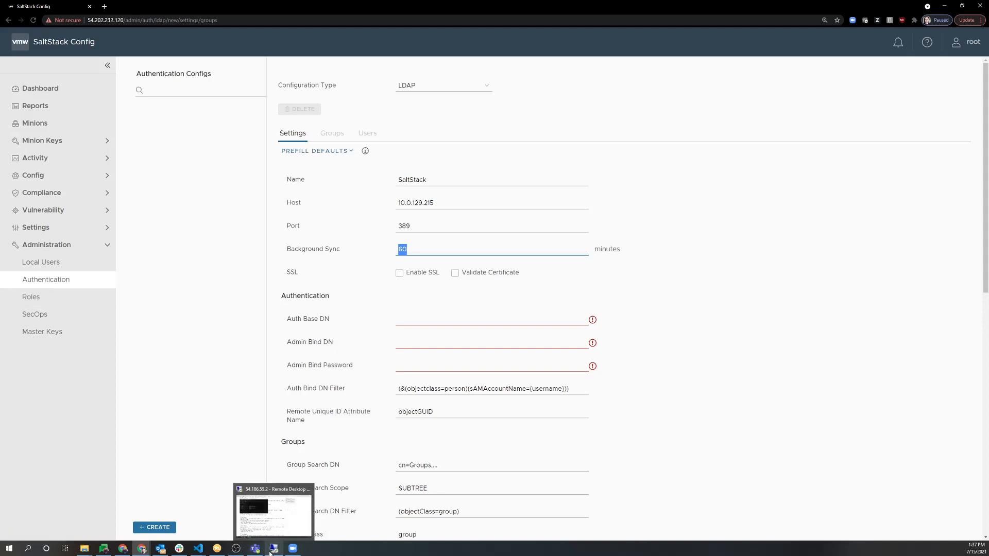
{"action": "scroll", "coordinate": [277, 386], "scroll_direction": "down", "scroll_amount": 1}
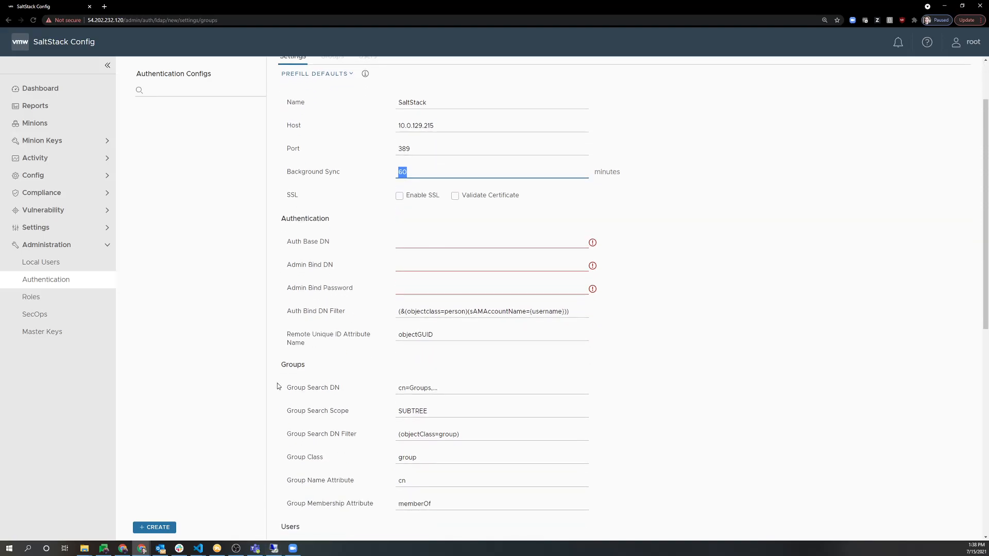
{"action": "left_click_drag", "start_coordinate": [289, 234], "coordinate": [292, 225]}
{"action": "left_click", "coordinate": [298, 228]}
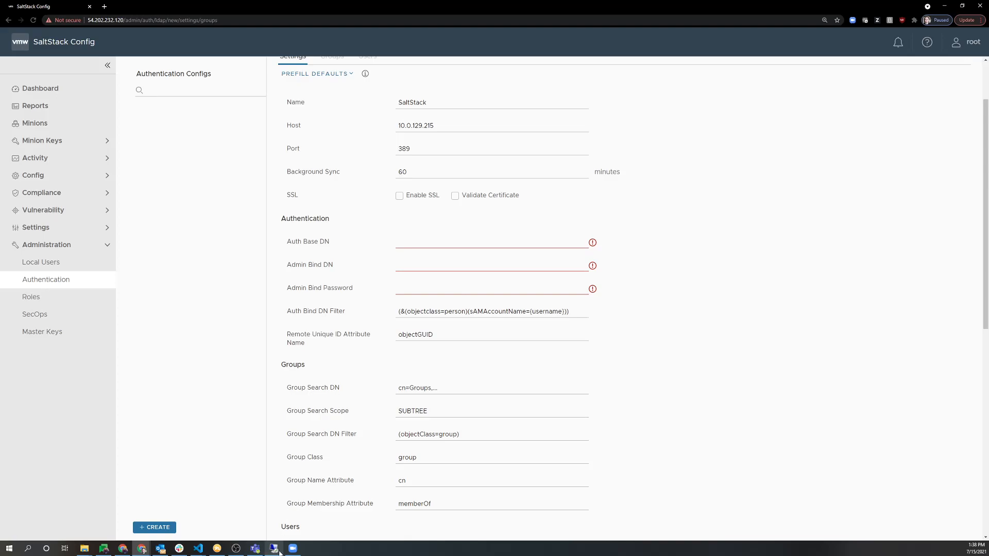
{"action": "mouse_move", "coordinate": [279, 552]}
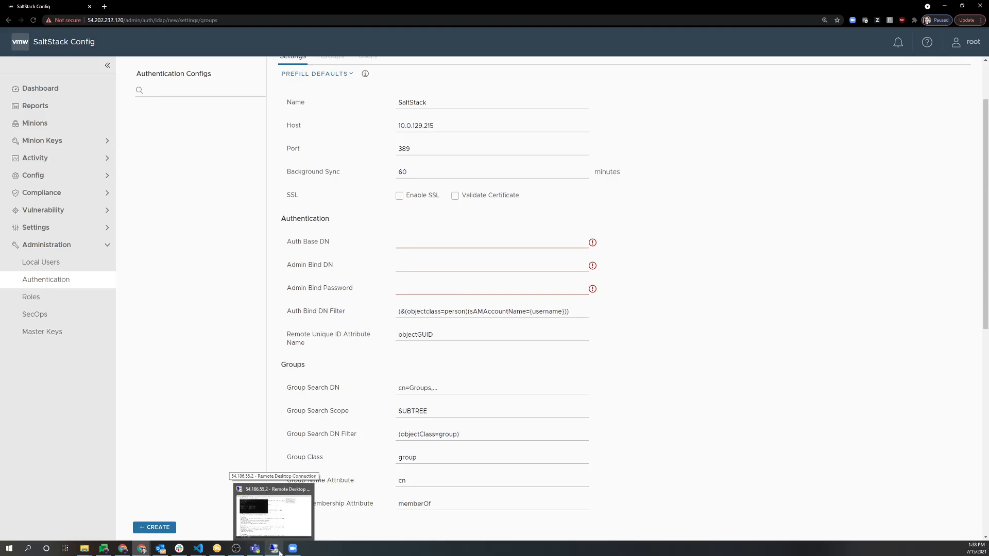
Copy the Salt Admin account's distinguished name from LDP and paste it as Admin Bind DN.
{"action": "left_click", "coordinate": [278, 550]}
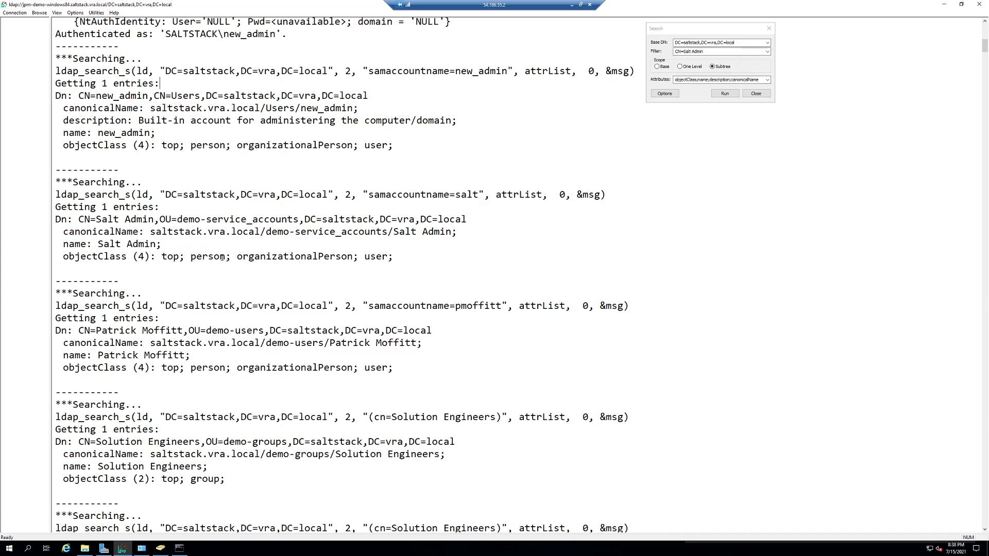
{"action": "double_click", "coordinate": [309, 231]}
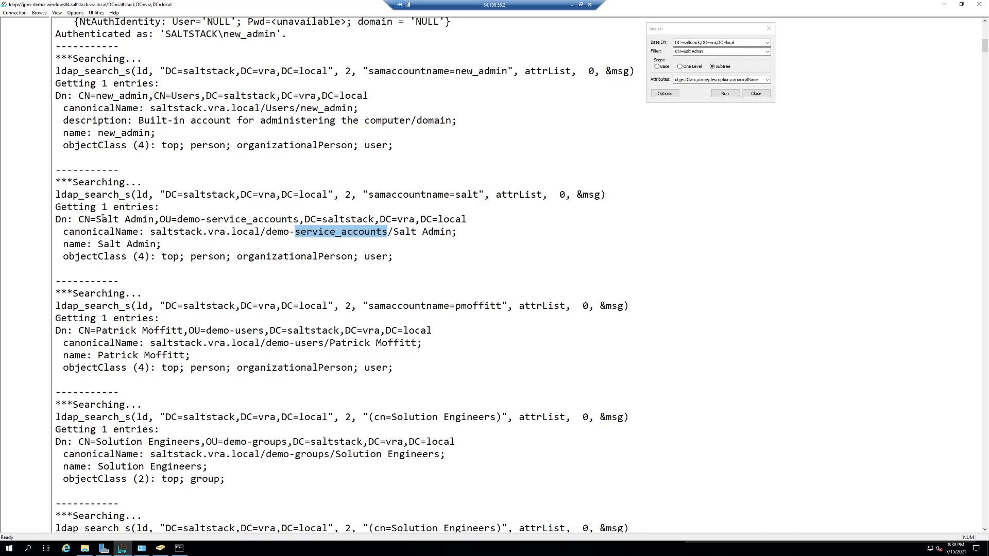
{"action": "left_click_drag", "start_coordinate": [79, 219], "coordinate": [466, 219]}
{"action": "key", "text": "ctrl+c"}
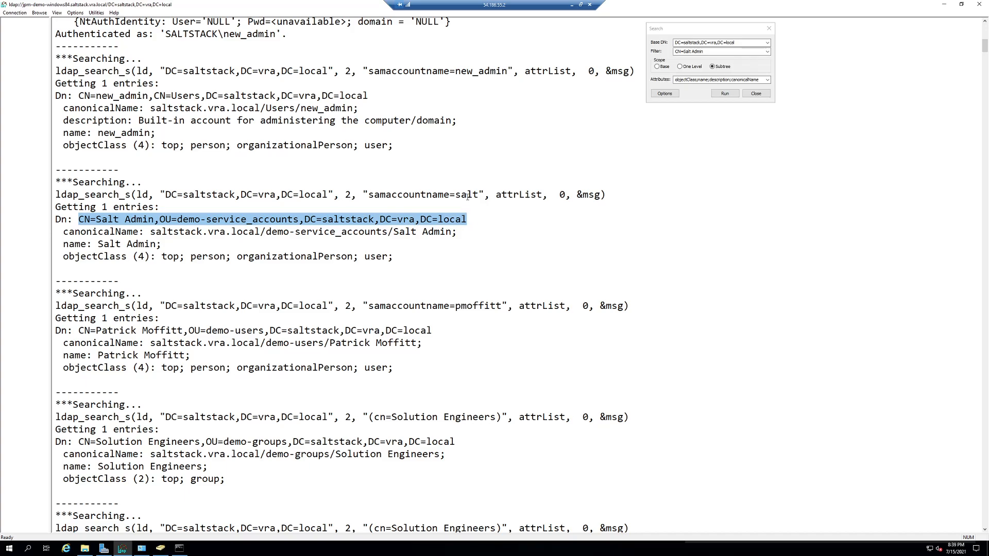
{"action": "left_click", "coordinate": [571, 5]}
{"action": "left_click", "coordinate": [441, 266]}
{"action": "key", "text": "ctrl+v"}
Set Auth Base DN to DC=saltstack,DC=vra,DC=local by trimming the pasted account DN.
{"action": "key", "text": "Home"}
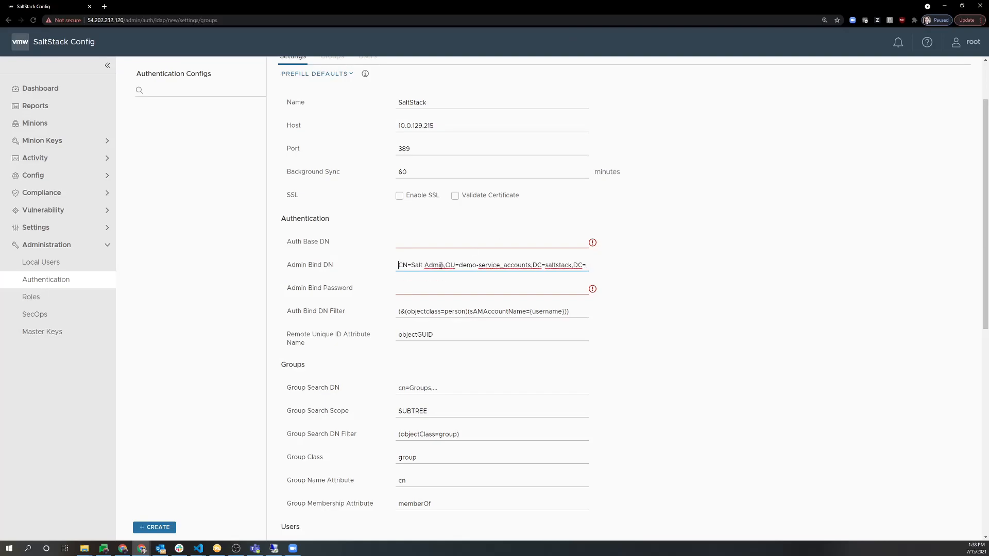
{"action": "left_click", "coordinate": [441, 242]}
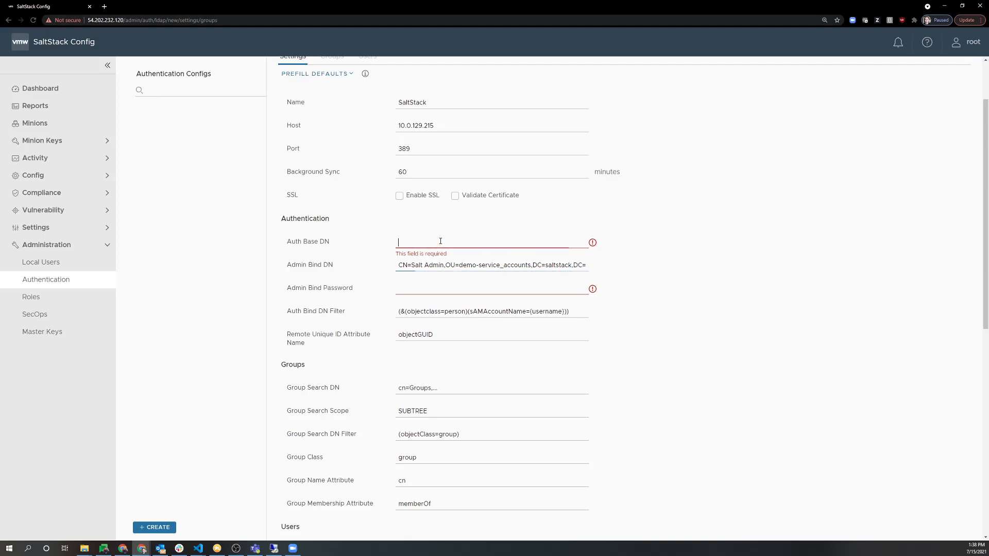
{"action": "key", "text": "ctrl+v"}
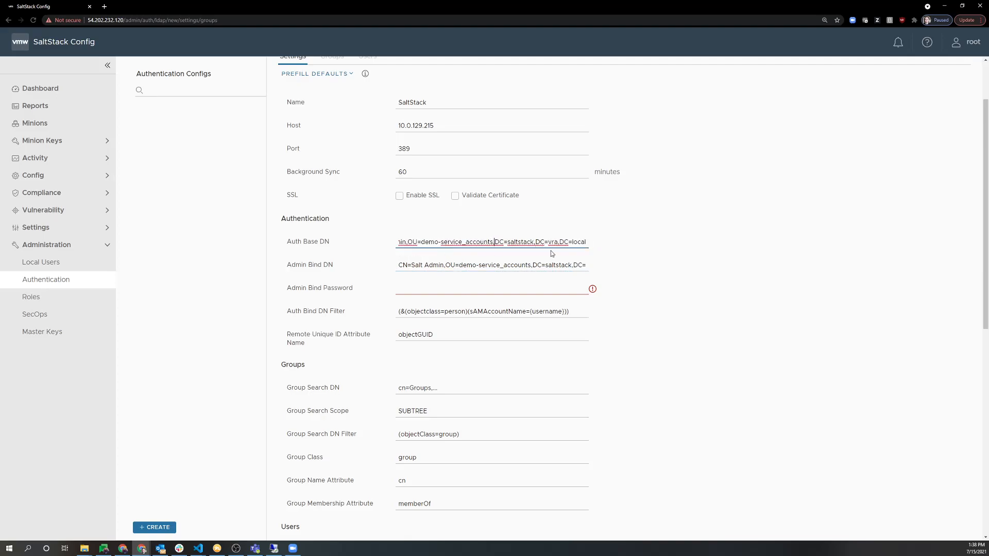
{"action": "key", "text": "shift+Home"}
{"action": "key", "text": "BackSpace"}
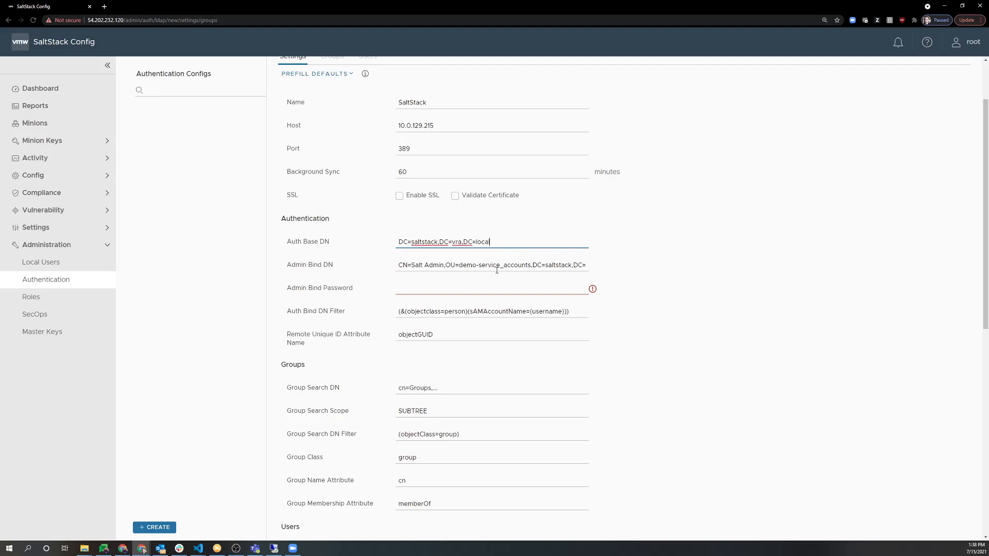
Enter the service account's Admin Bind Password.
{"action": "left_click", "coordinate": [449, 288]}
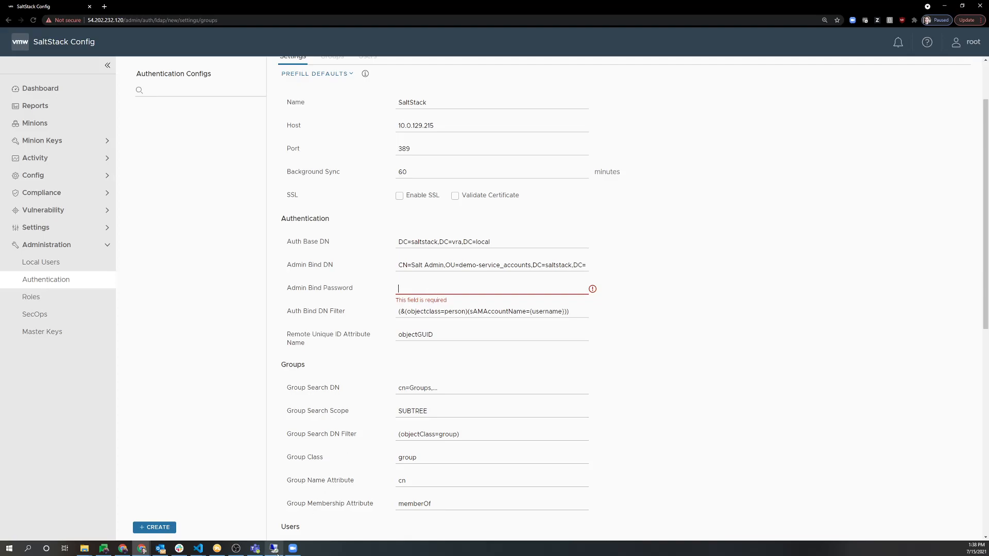
{"action": "mouse_move", "coordinate": [276, 553]}
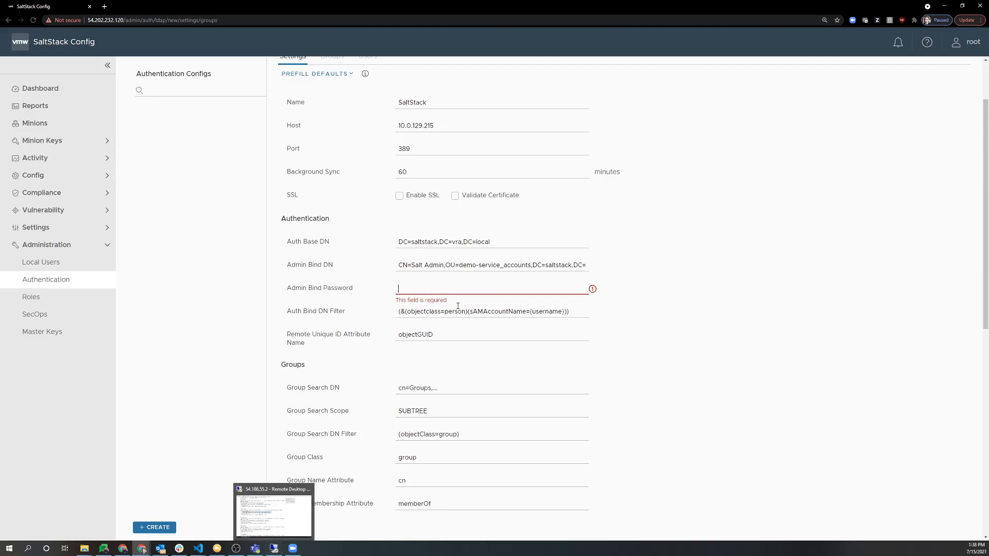
{"action": "type", "text": "•"}
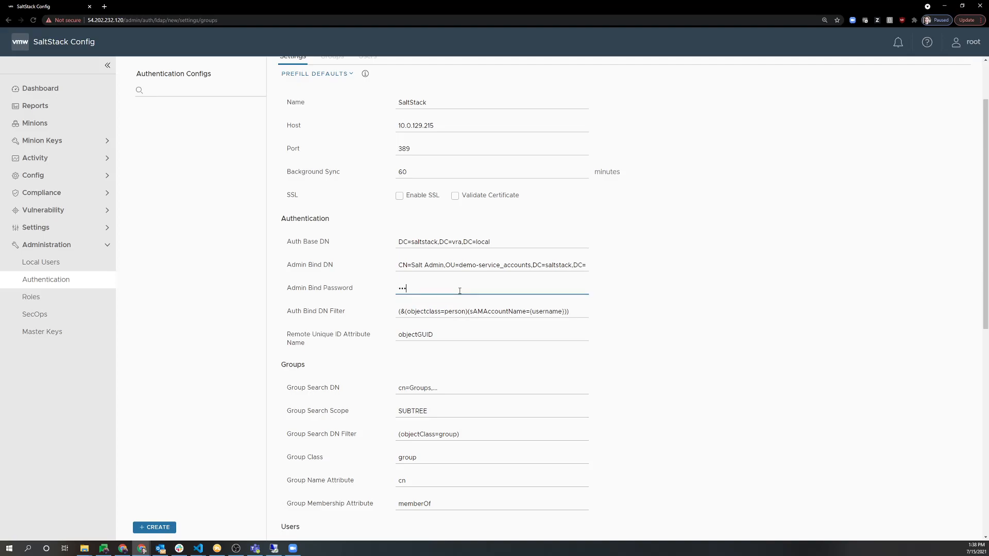
{"action": "type", "text": "••••••"}
{"action": "left_click", "coordinate": [484, 333]}
Review the Auth Bind DN Filter: objectclass=person matched by sAMAccountName={username}.
{"action": "left_click", "coordinate": [481, 315]}
{"action": "left_click_drag", "start_coordinate": [407, 311], "coordinate": [467, 311]}
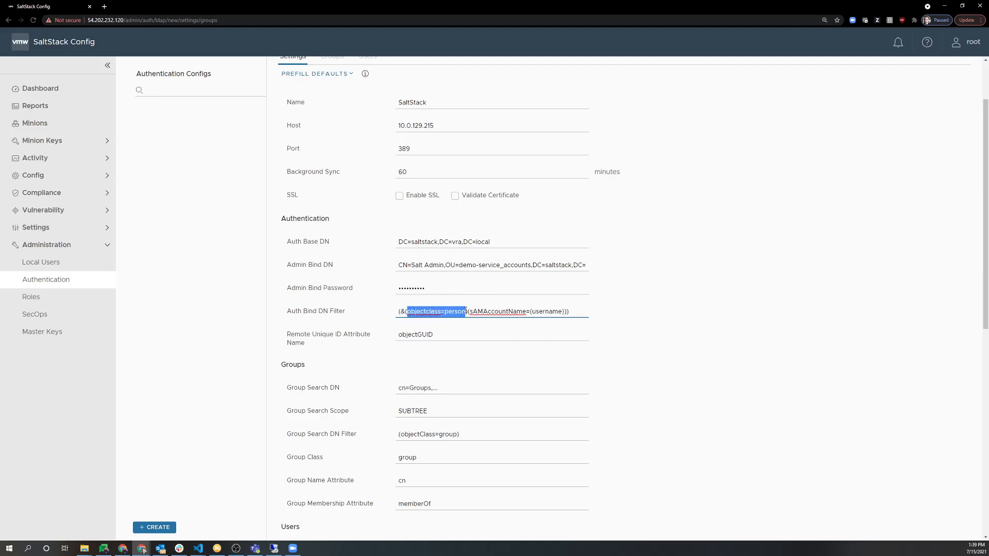
{"action": "left_click", "coordinate": [466, 311]}
{"action": "left_click_drag", "start_coordinate": [401, 311], "coordinate": [444, 311]}
{"action": "left_click", "coordinate": [416, 312]}
{"action": "double_click", "coordinate": [421, 311]}
{"action": "double_click", "coordinate": [456, 312]}
{"action": "double_click", "coordinate": [490, 312]}
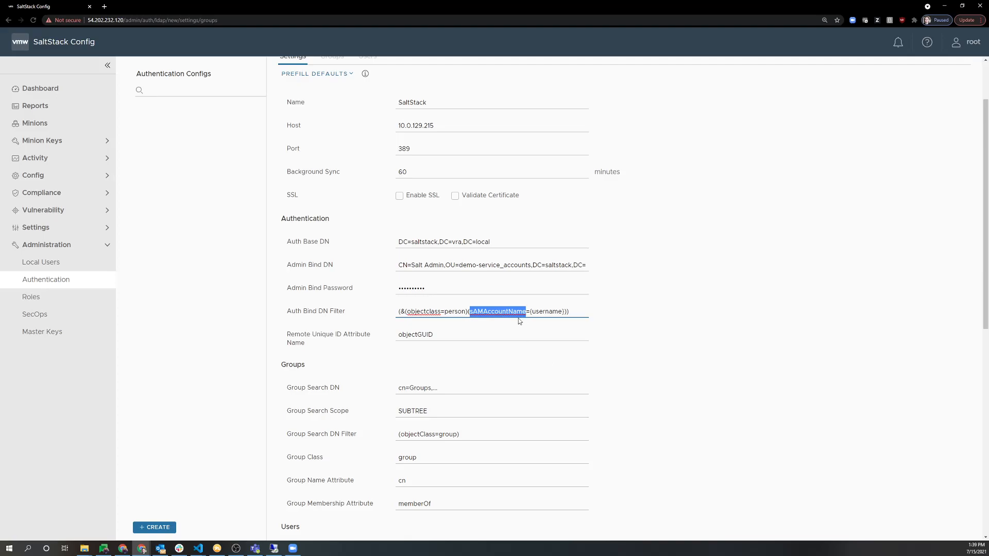
{"action": "left_click", "coordinate": [498, 312]}
{"action": "left_click_drag", "start_coordinate": [528, 311], "coordinate": [564, 311]}
{"action": "left_click", "coordinate": [594, 316]}
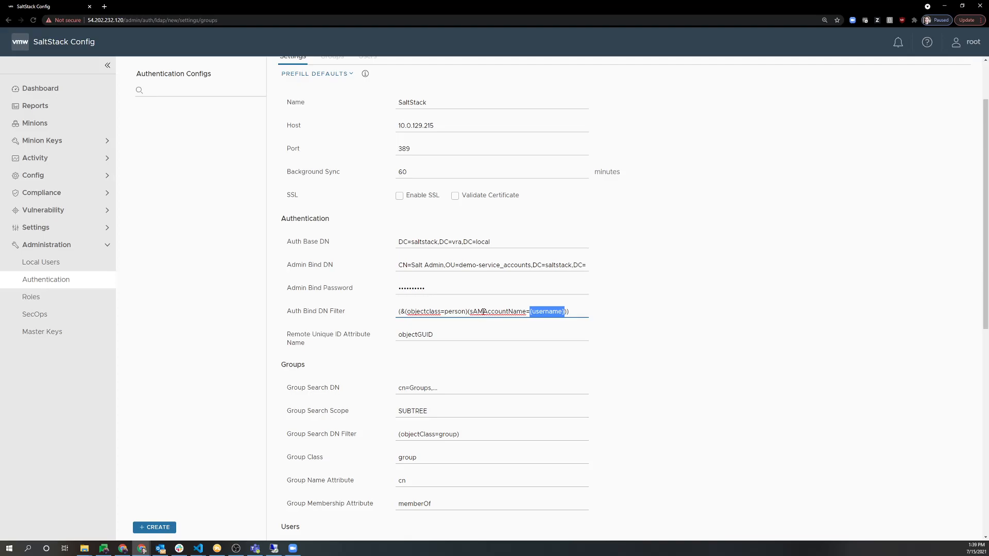
Confirm objectGUID as the Remote Unique ID Attribute.
{"action": "scroll", "coordinate": [350, 405], "scroll_direction": "down", "scroll_amount": 3}
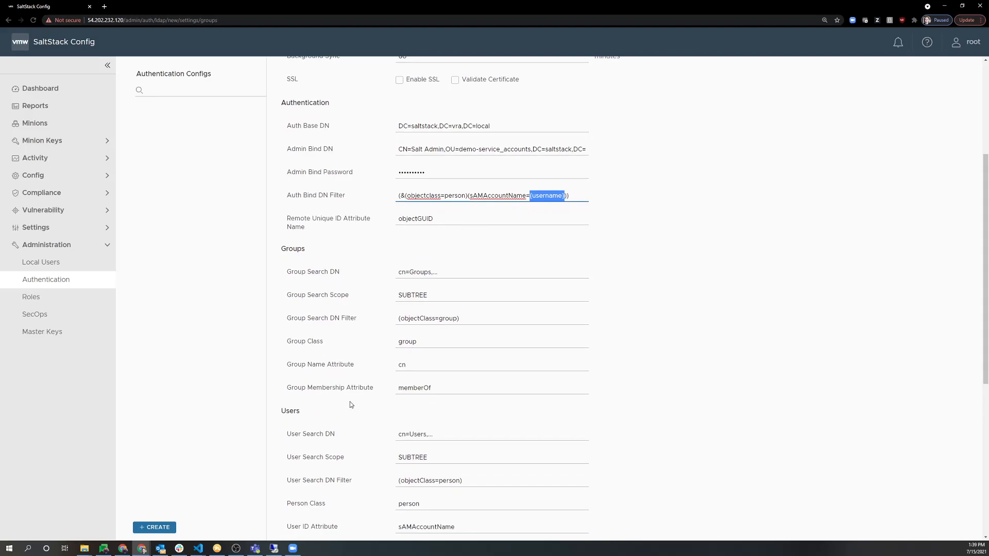
{"action": "scroll", "coordinate": [348, 400], "scroll_direction": "down", "scroll_amount": 1}
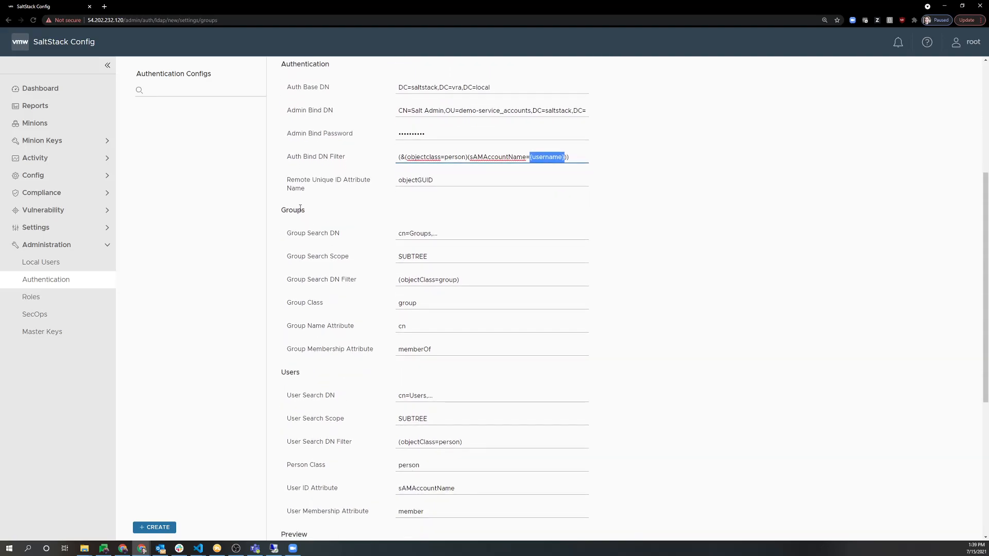
{"action": "left_click_drag", "start_coordinate": [301, 210], "coordinate": [303, 231]}
{"action": "left_click", "coordinate": [302, 231]}
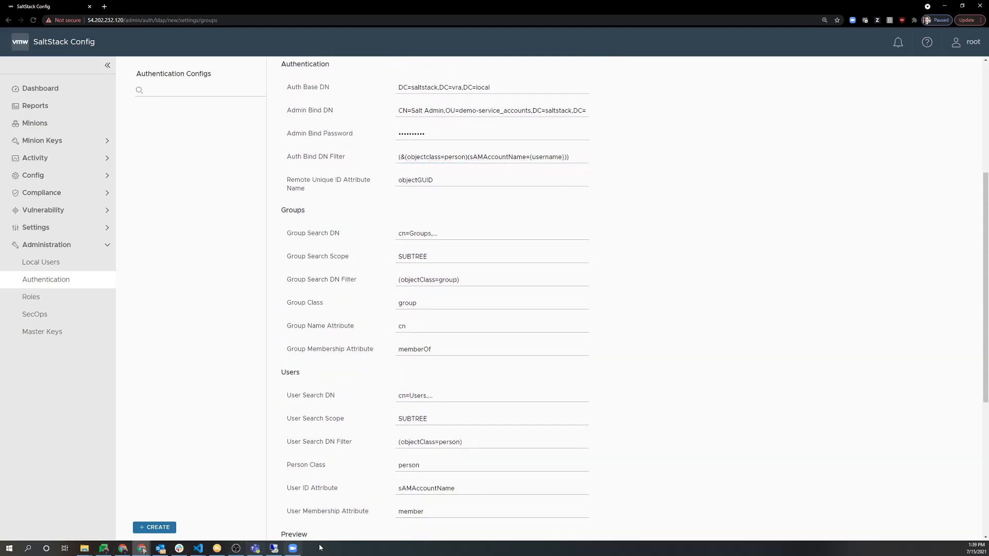
{"action": "left_click_drag", "start_coordinate": [308, 180], "coordinate": [348, 180]}
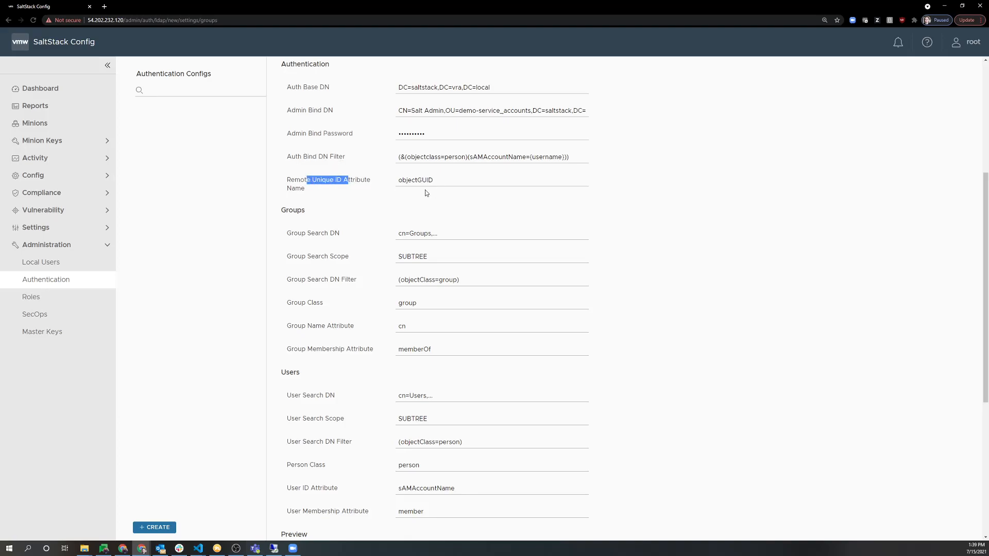
{"action": "left_click", "coordinate": [361, 183]}
{"action": "left_click", "coordinate": [276, 548]}
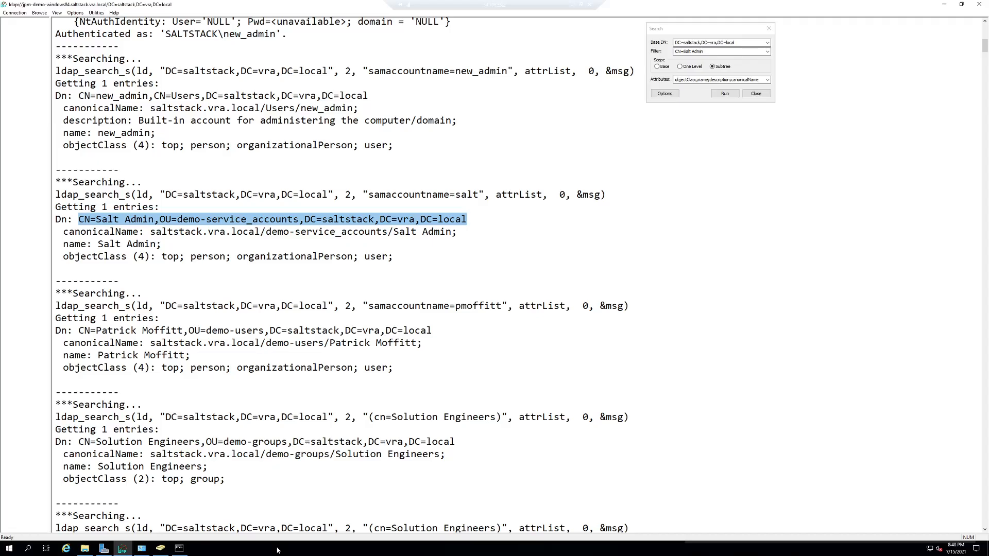
Select OU=demo-groups,DC=saltstack,DC=vra,DC=local from the Solution Engineers group DN in LDP.
{"action": "left_click", "coordinate": [214, 243]}
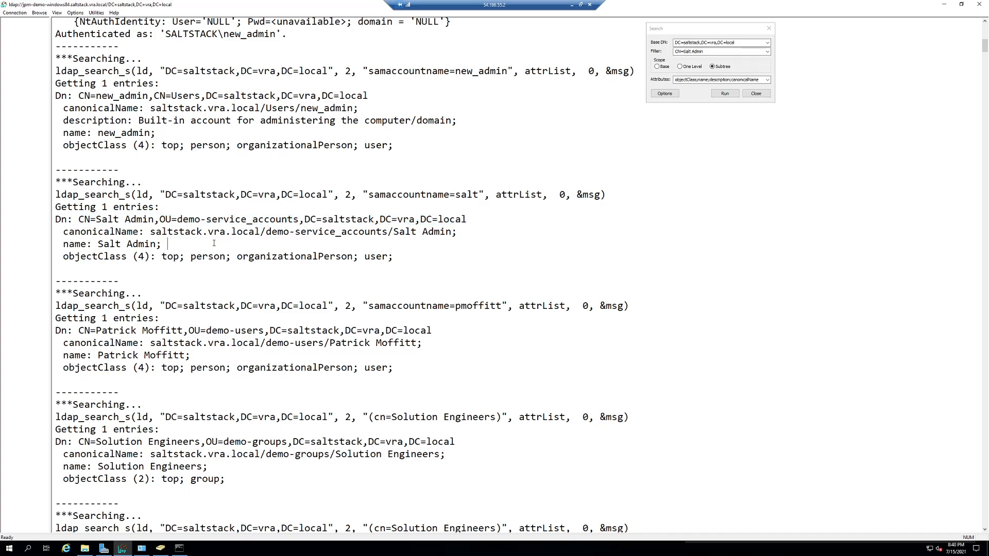
{"action": "left_click", "coordinate": [194, 266]}
{"action": "scroll", "coordinate": [201, 431], "scroll_direction": "down", "scroll_amount": 5}
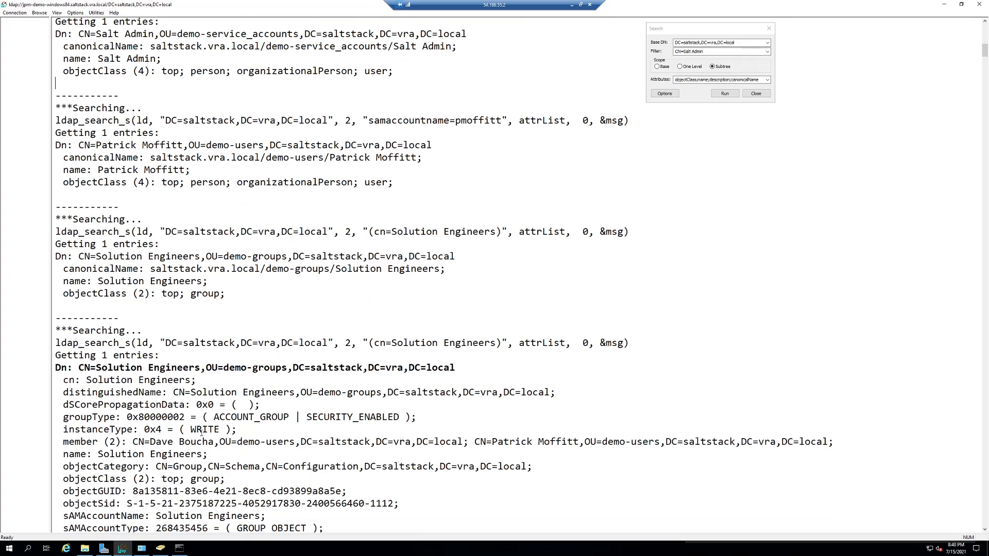
{"action": "scroll", "coordinate": [201, 433], "scroll_direction": "down", "scroll_amount": 2}
{"action": "left_click_drag", "start_coordinate": [63, 417], "coordinate": [341, 417]}
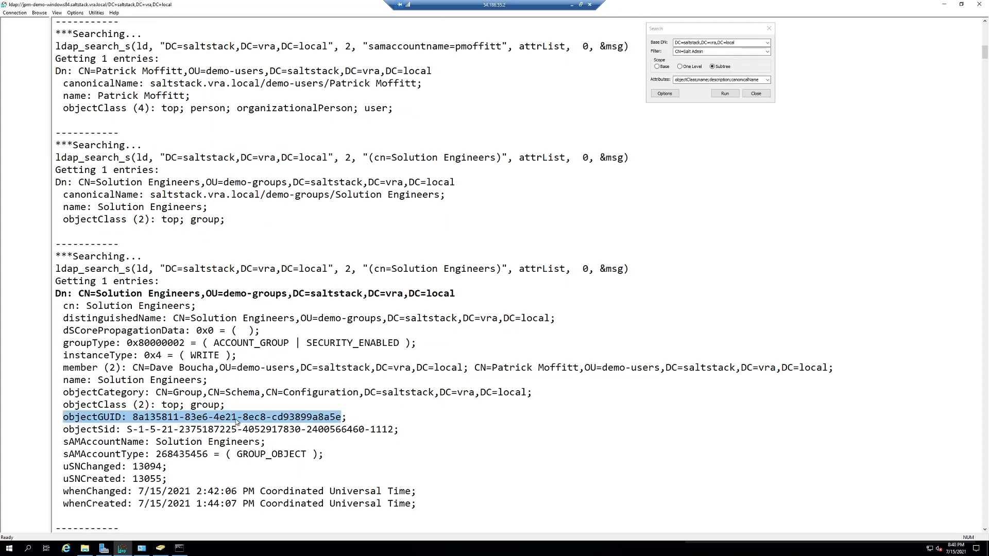
{"action": "scroll", "coordinate": [233, 429], "scroll_direction": "up", "scroll_amount": 1}
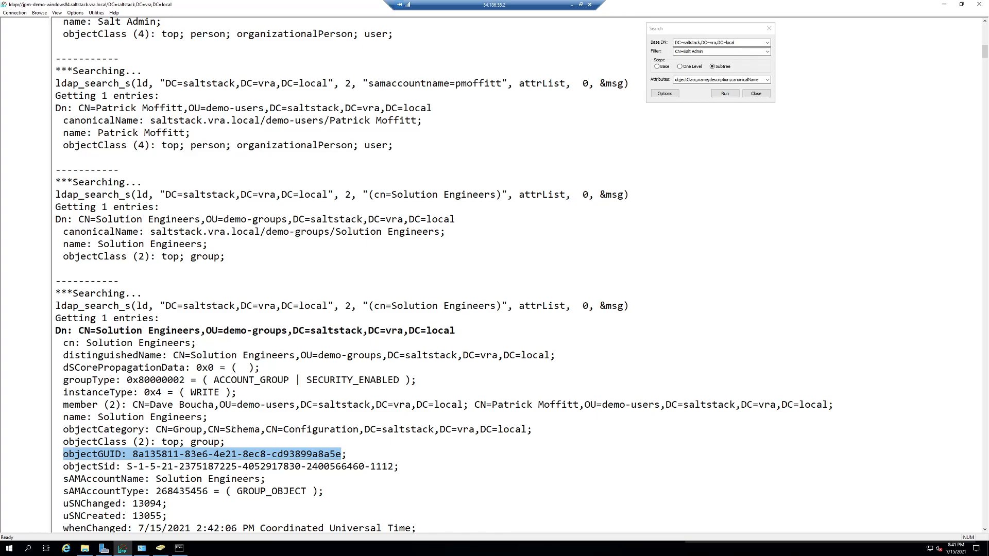
{"action": "scroll", "coordinate": [233, 429], "scroll_direction": "up", "scroll_amount": 1}
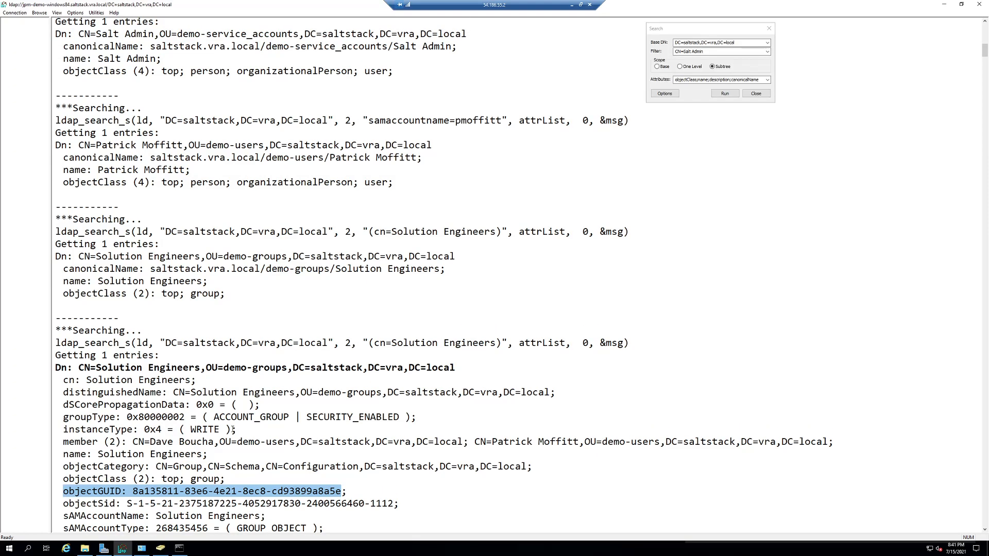
{"action": "scroll", "coordinate": [233, 429], "scroll_direction": "up", "scroll_amount": 4}
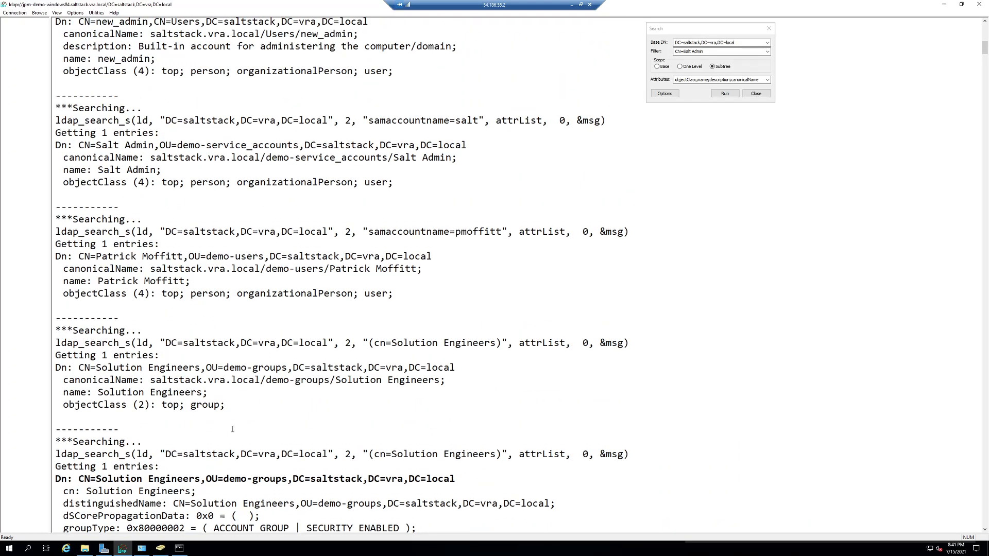
{"action": "scroll", "coordinate": [233, 430], "scroll_direction": "up", "scroll_amount": 1}
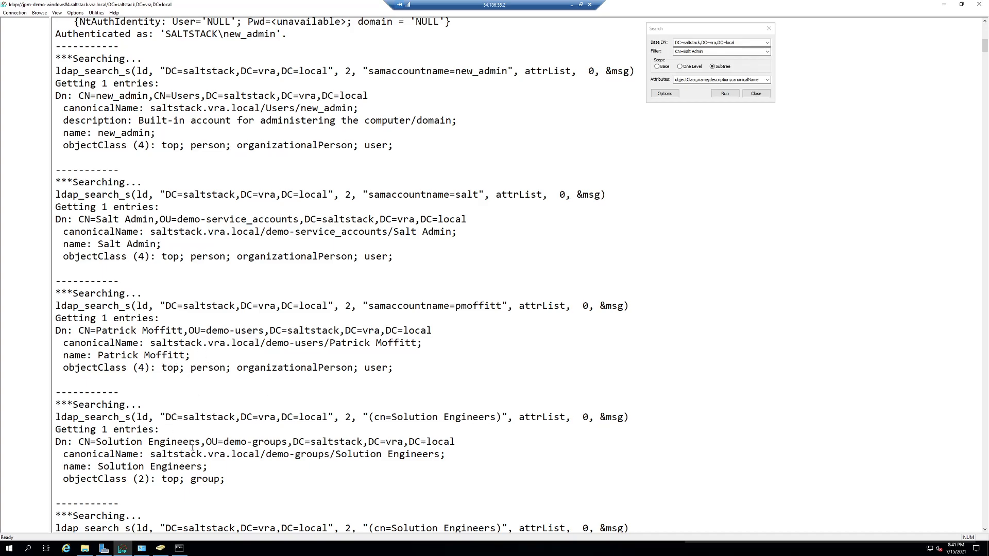
{"action": "double_click", "coordinate": [253, 442]}
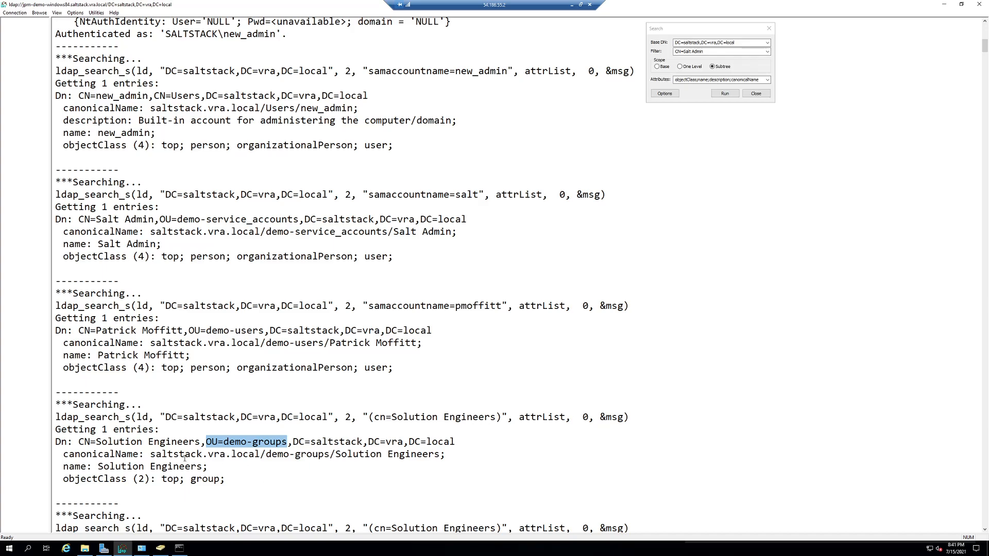
{"action": "left_click", "coordinate": [129, 453]}
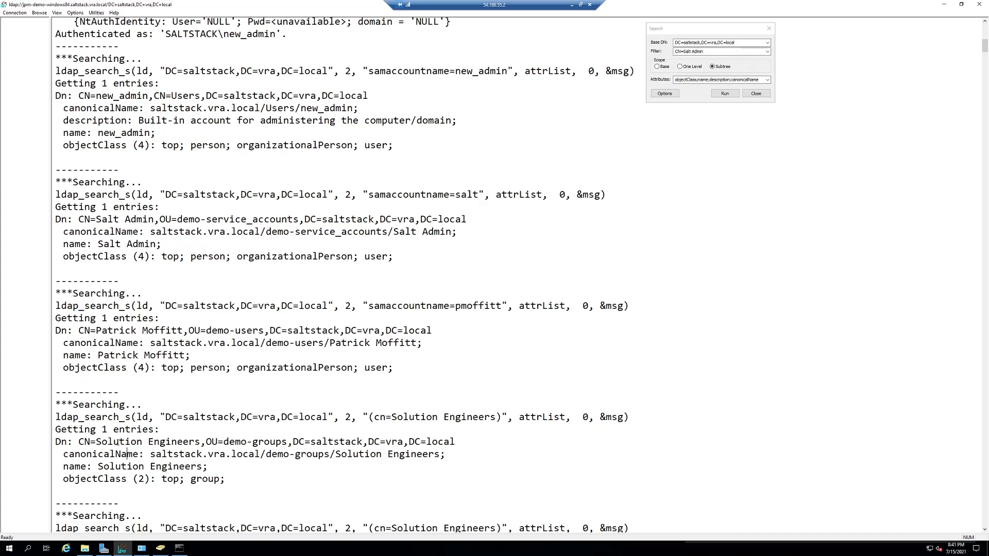
{"action": "left_click_drag", "start_coordinate": [208, 442], "coordinate": [439, 444]}
{"action": "key", "text": "ctrl+c"}
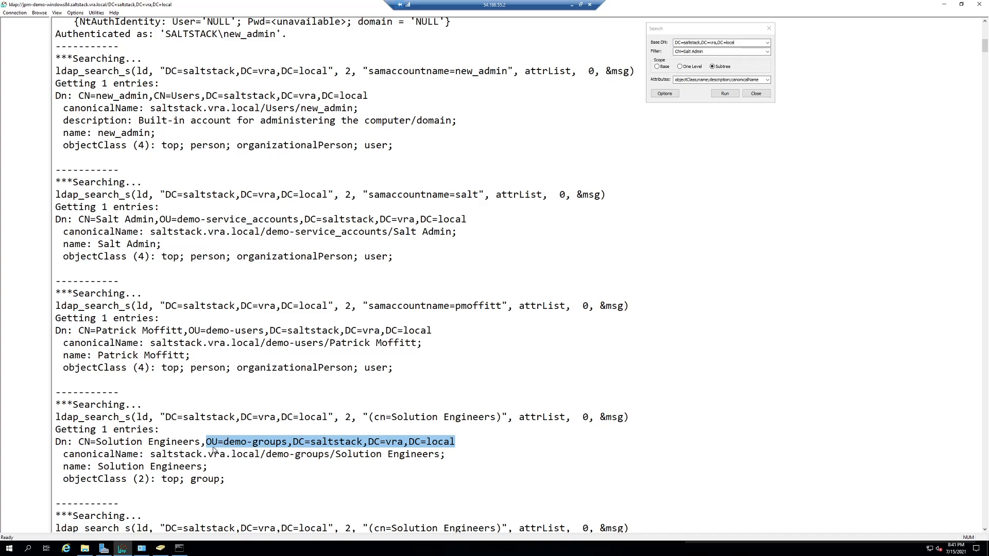
Replace the Group Search DN with the copied demo-groups path, leaving scope on SUBTREE.
{"action": "left_click", "coordinate": [571, 5]}
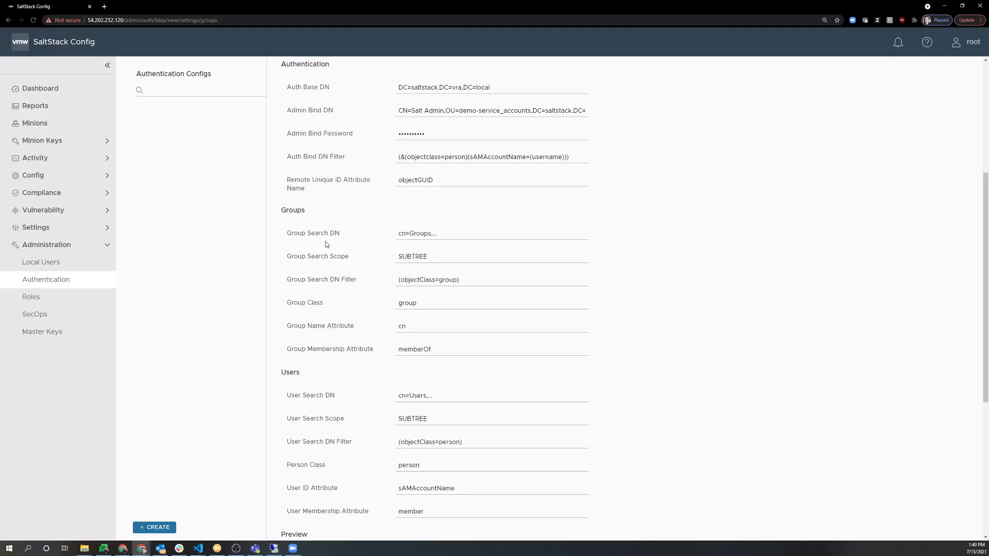
{"action": "left_click_drag", "start_coordinate": [438, 233], "coordinate": [391, 234]}
{"action": "key", "text": "ctrl+v"}
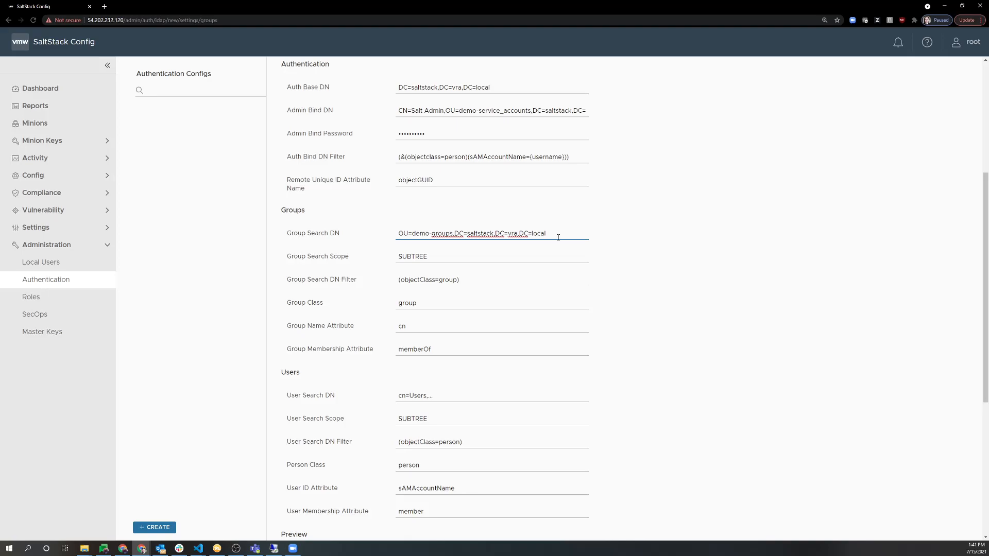
{"action": "key", "text": "Tab"}
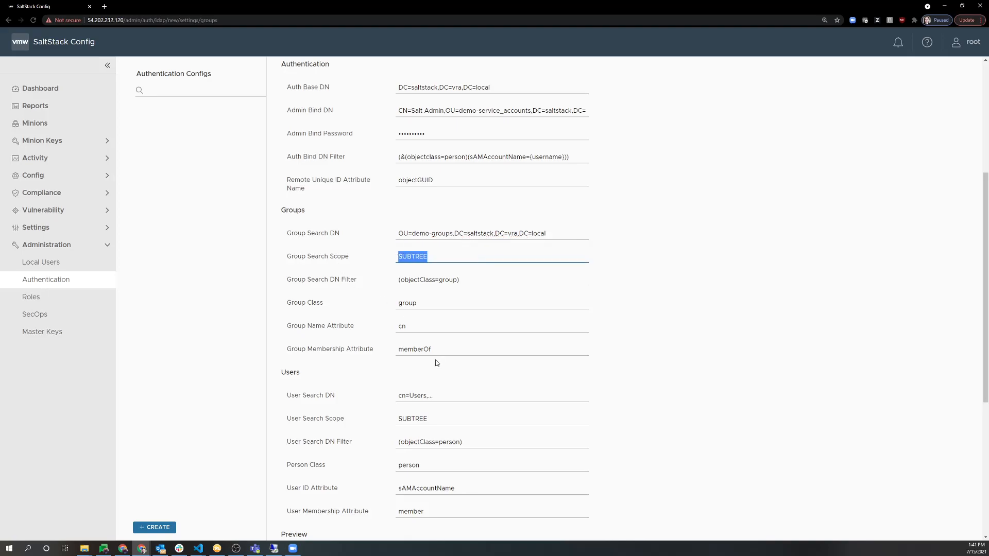
{"action": "left_click", "coordinate": [441, 257]}
{"action": "left_click", "coordinate": [425, 280]}
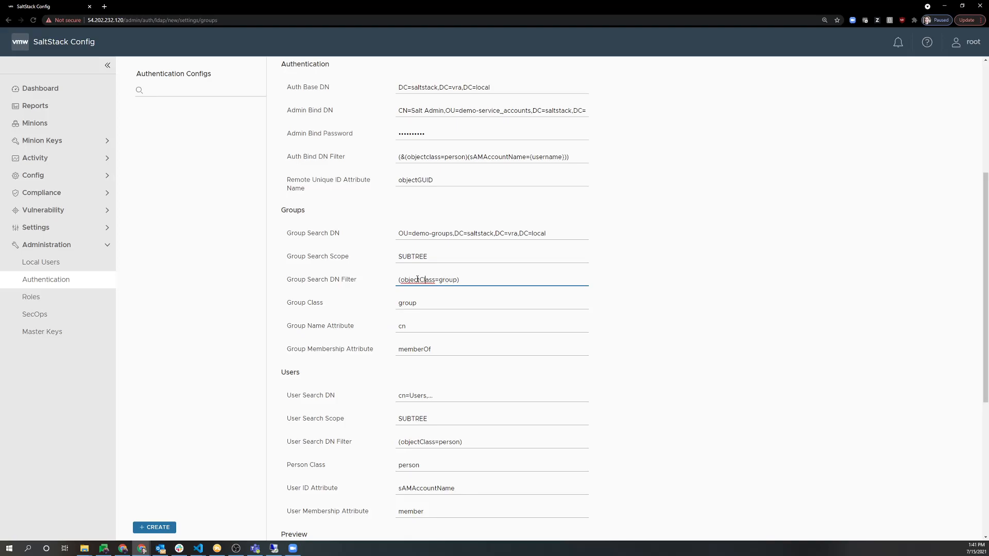
{"action": "double_click", "coordinate": [414, 280]}
{"action": "double_click", "coordinate": [404, 326]}
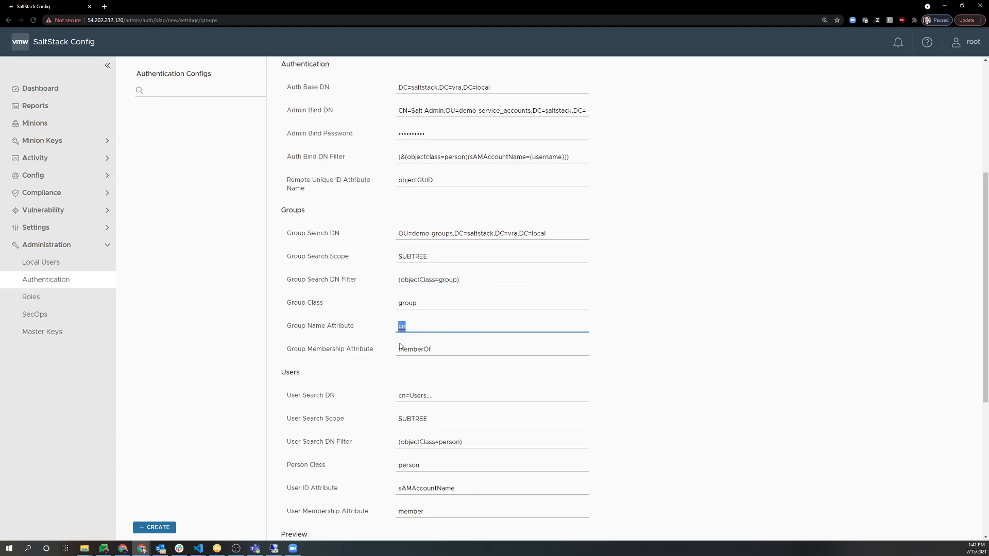
{"action": "left_click", "coordinate": [401, 327]}
{"action": "scroll", "coordinate": [348, 351], "scroll_direction": "down", "scroll_amount": 1}
{"action": "left_click_drag", "start_coordinate": [398, 272], "coordinate": [412, 314]}
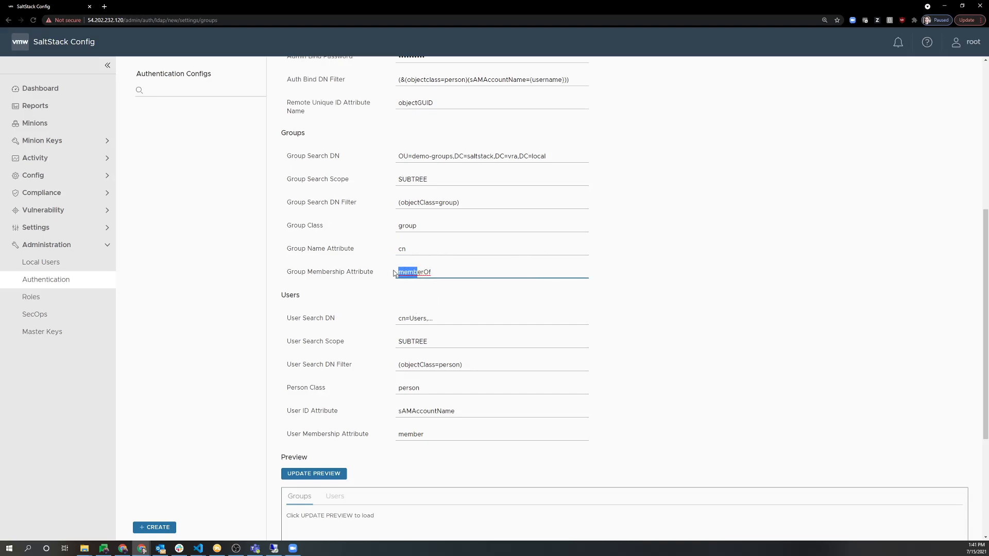
{"action": "left_click", "coordinate": [424, 273]}
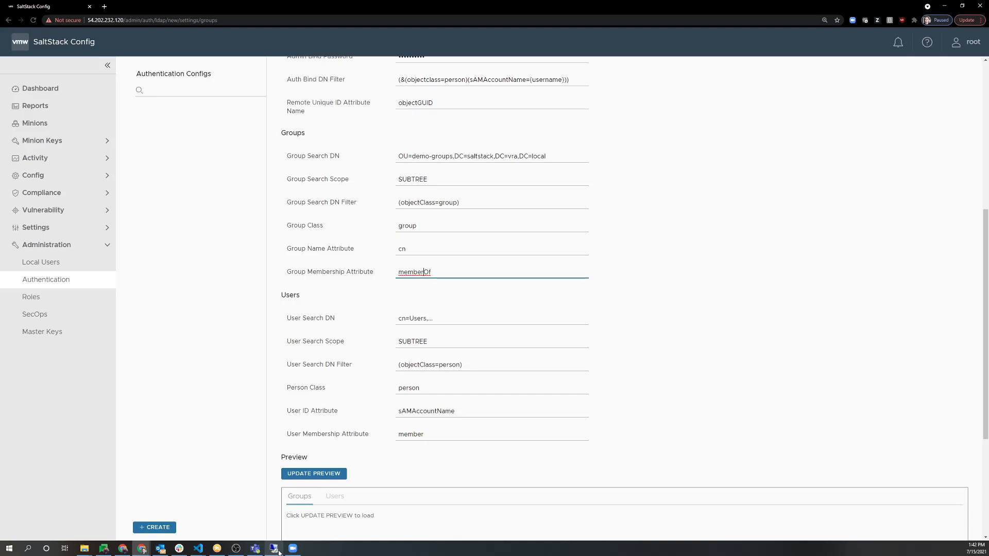
{"action": "mouse_move", "coordinate": [278, 551]}
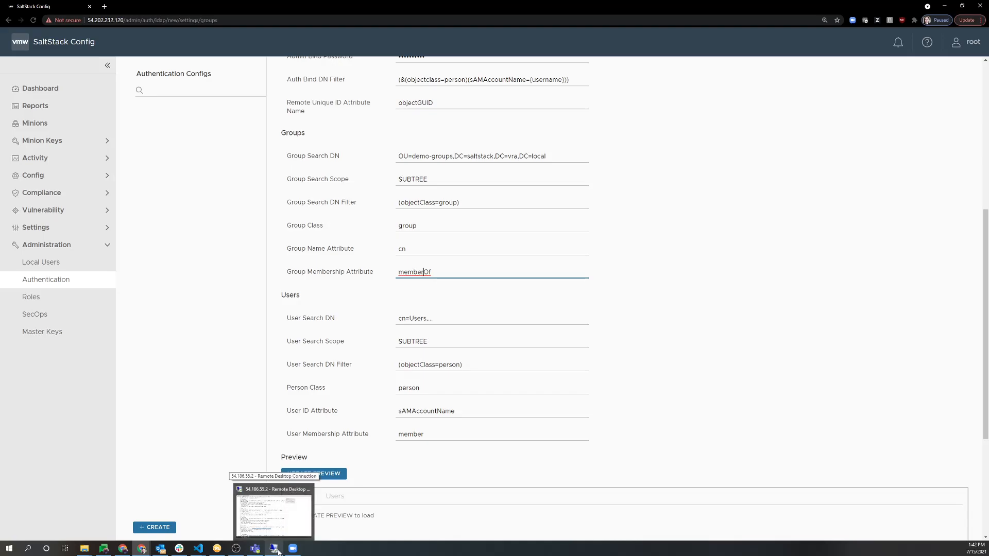
Copy the demo-users OU path from LDP and paste it as the User Search DN.
{"action": "left_click", "coordinate": [278, 551]}
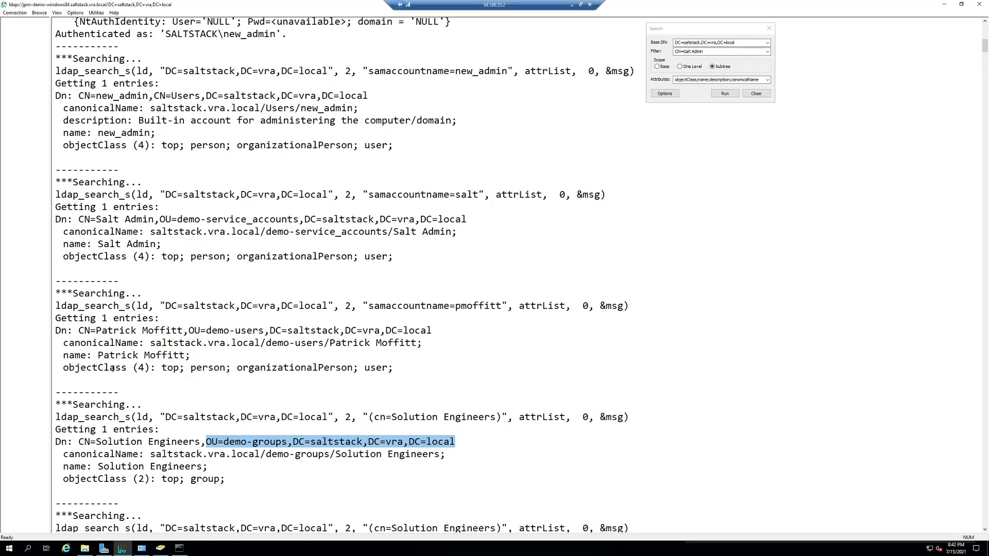
{"action": "left_click_drag", "start_coordinate": [189, 330], "coordinate": [424, 330]}
{"action": "key", "text": "ctrl+c"}
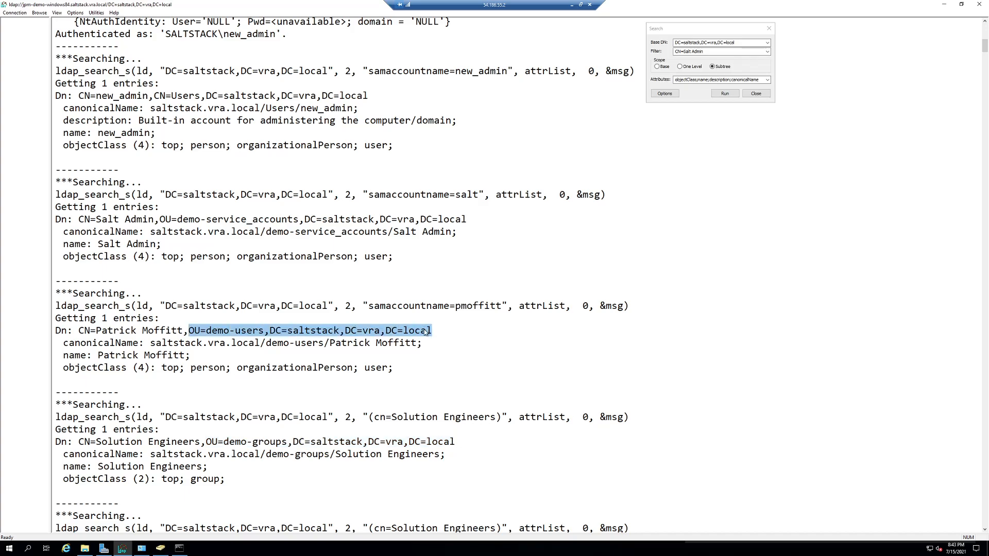
{"action": "left_click", "coordinate": [571, 5]}
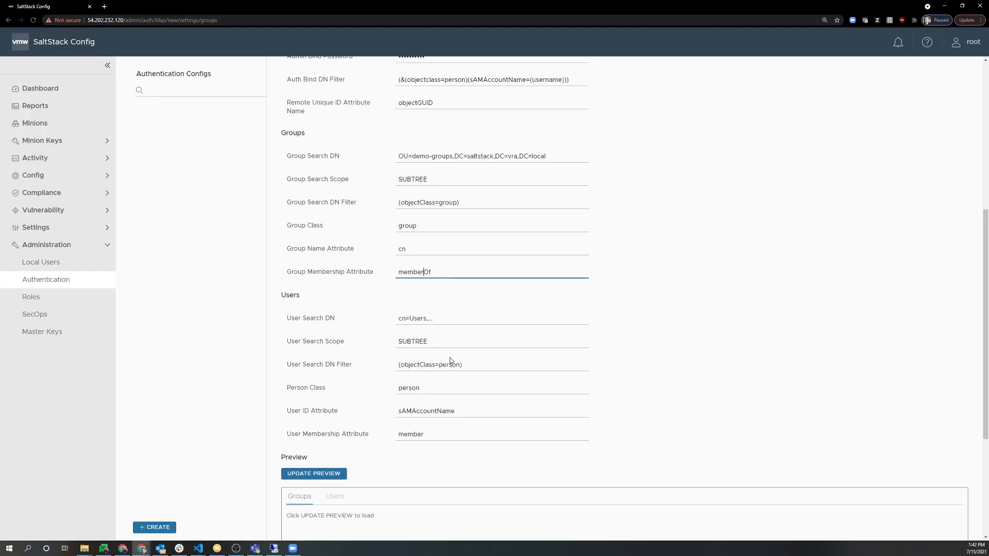
{"action": "left_click", "coordinate": [446, 318]}
{"action": "key", "text": "ctrl+v"}
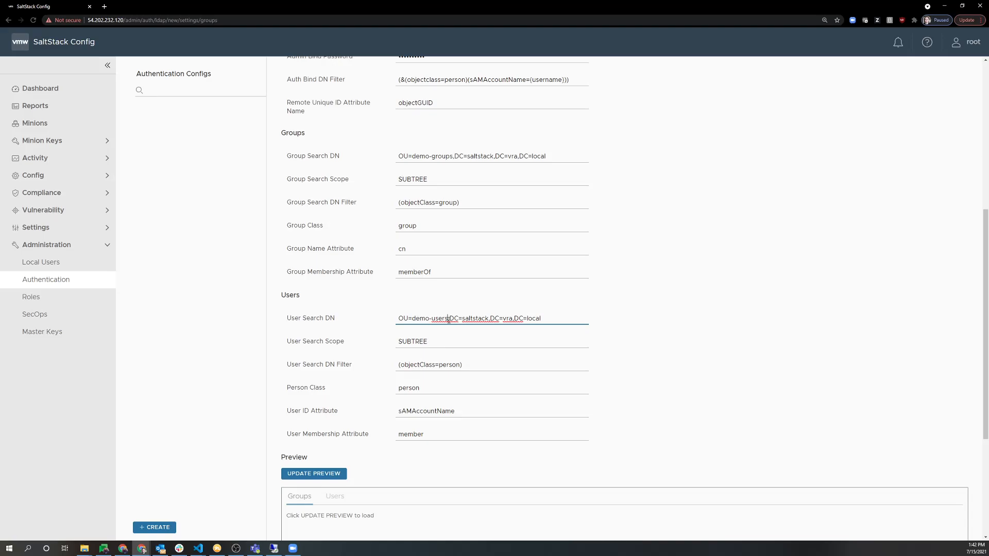
Review the OU=demo-users and domain parts of the DN and the sAMAccountName user ID.
{"action": "left_click_drag", "start_coordinate": [402, 317], "coordinate": [460, 320]}
{"action": "left_click_drag", "start_coordinate": [449, 318], "coordinate": [550, 318]}
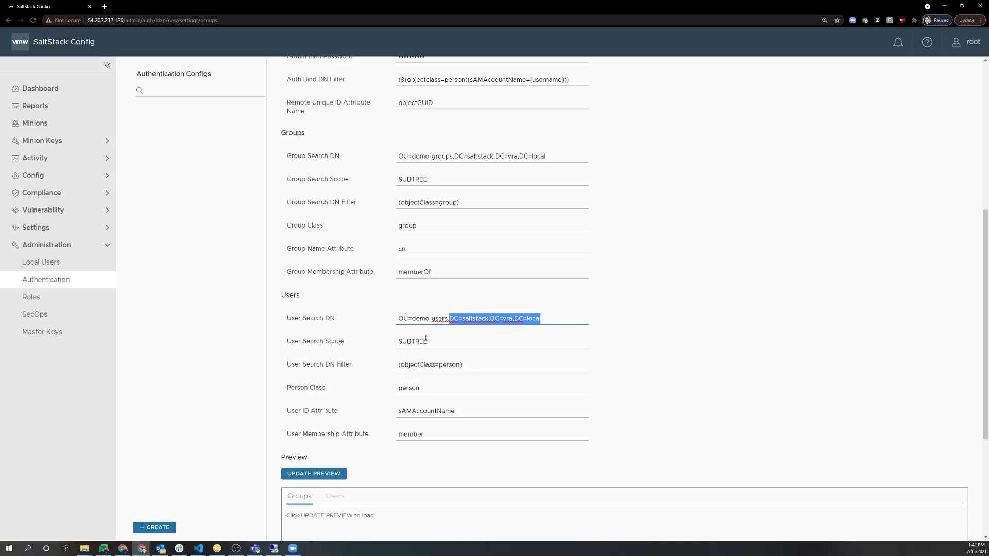
{"action": "left_click_drag", "start_coordinate": [404, 319], "coordinate": [429, 319]}
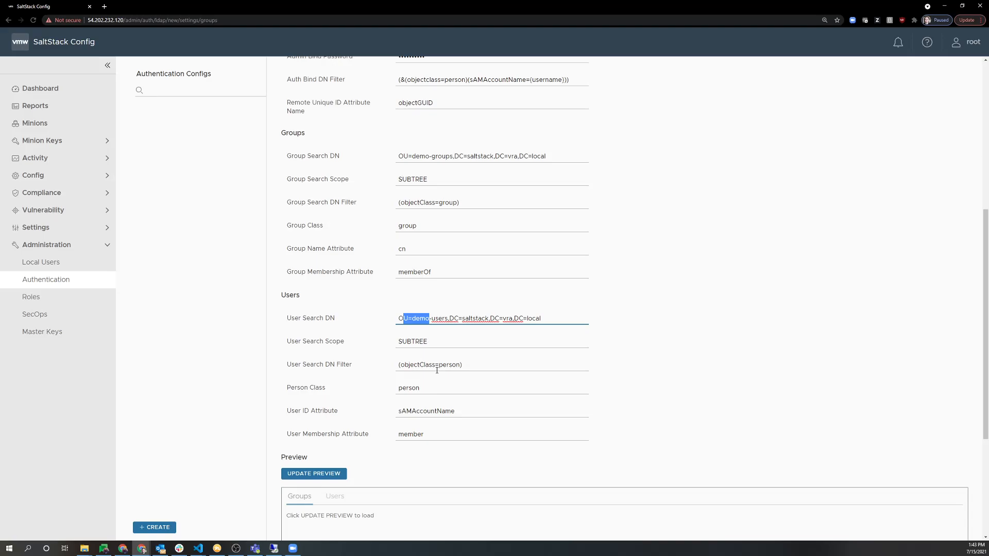
{"action": "scroll", "coordinate": [344, 408], "scroll_direction": "down", "scroll_amount": 1}
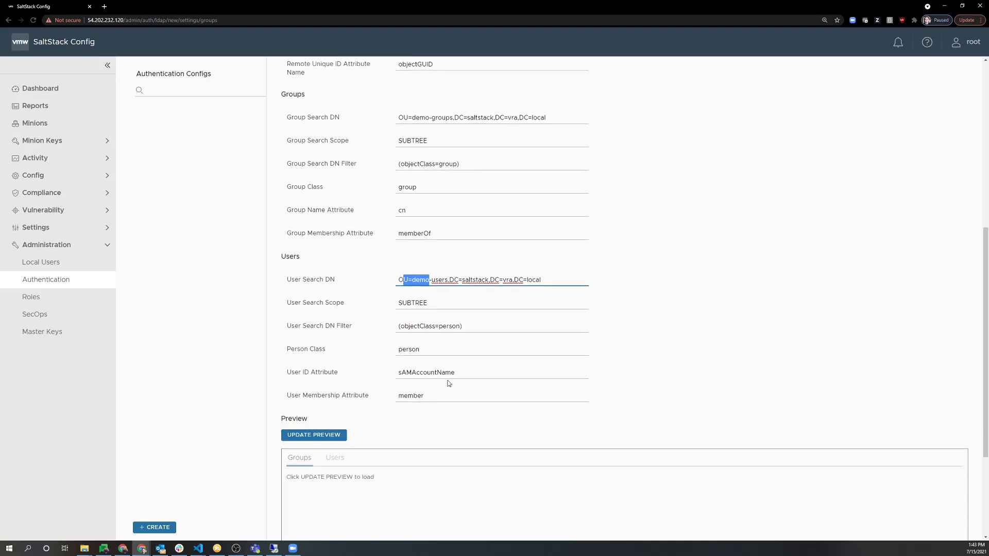
{"action": "double_click", "coordinate": [448, 373]}
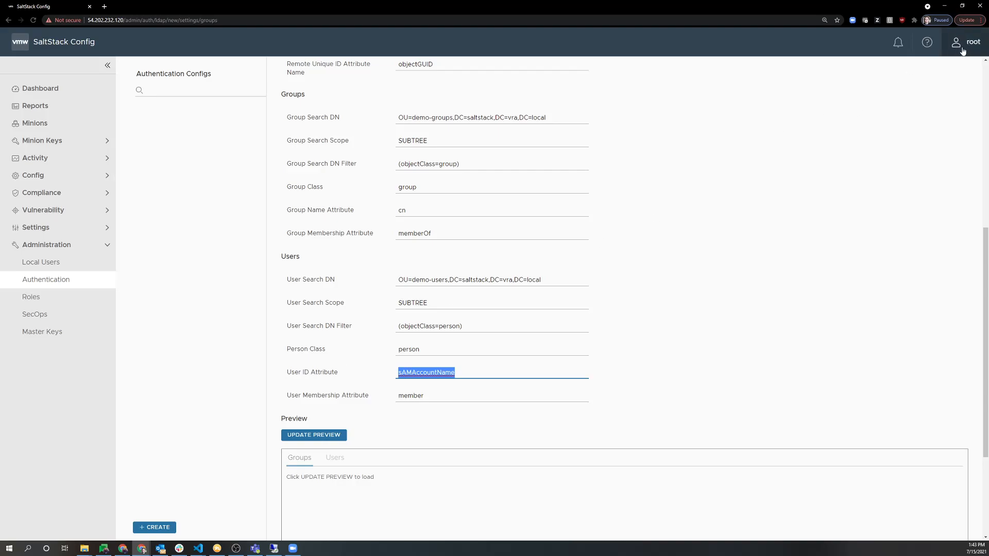
Load the LDAP preview and expand the Solution Engineers and Site Reliability Engineers groups.
{"action": "left_click", "coordinate": [287, 437]}
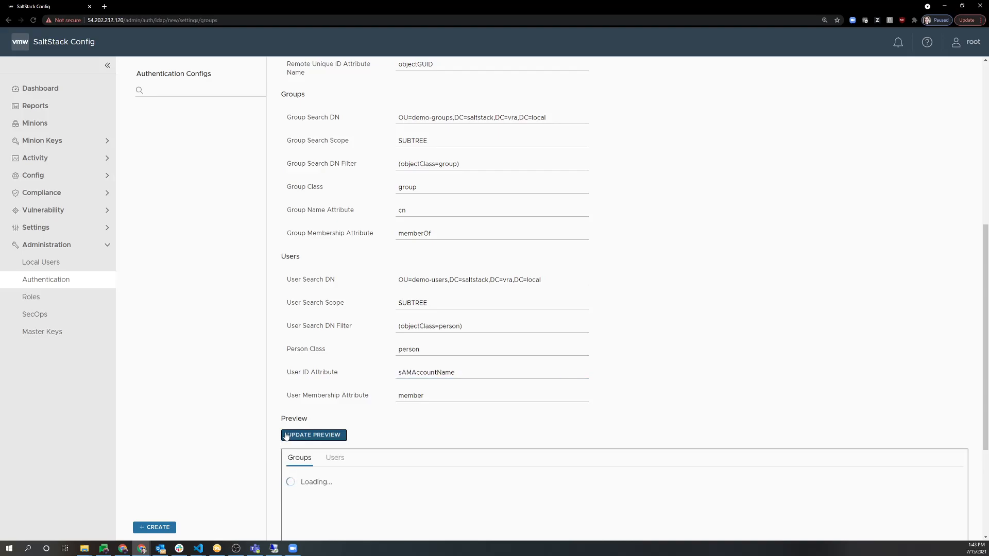
{"action": "scroll", "coordinate": [289, 435], "scroll_direction": "down", "scroll_amount": 2}
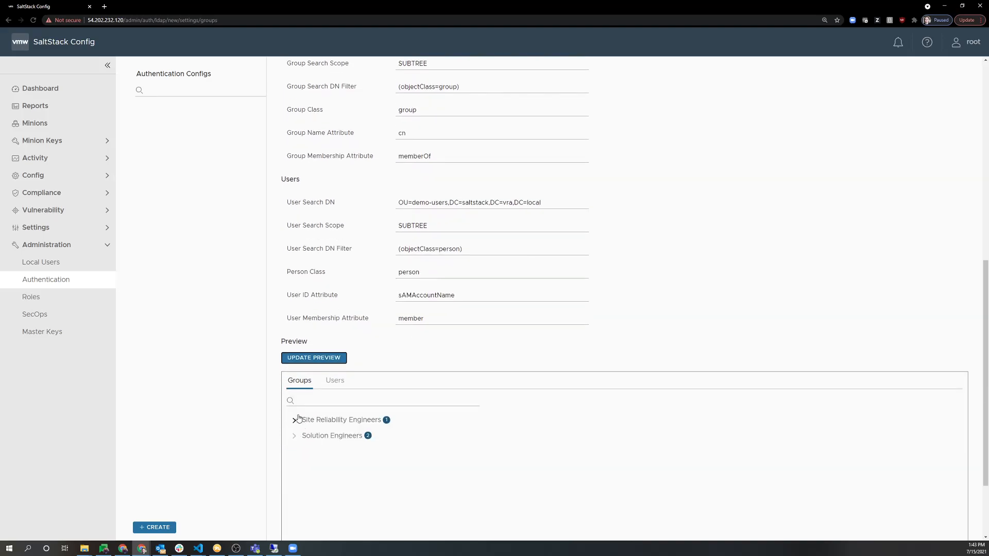
{"action": "scroll", "coordinate": [304, 453], "scroll_direction": "down", "scroll_amount": 1}
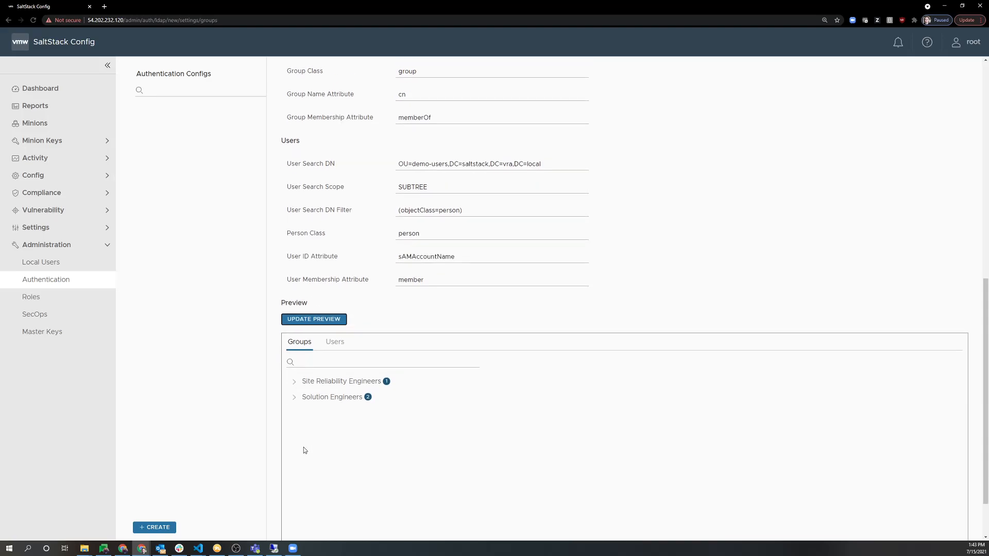
{"action": "left_click", "coordinate": [294, 397]}
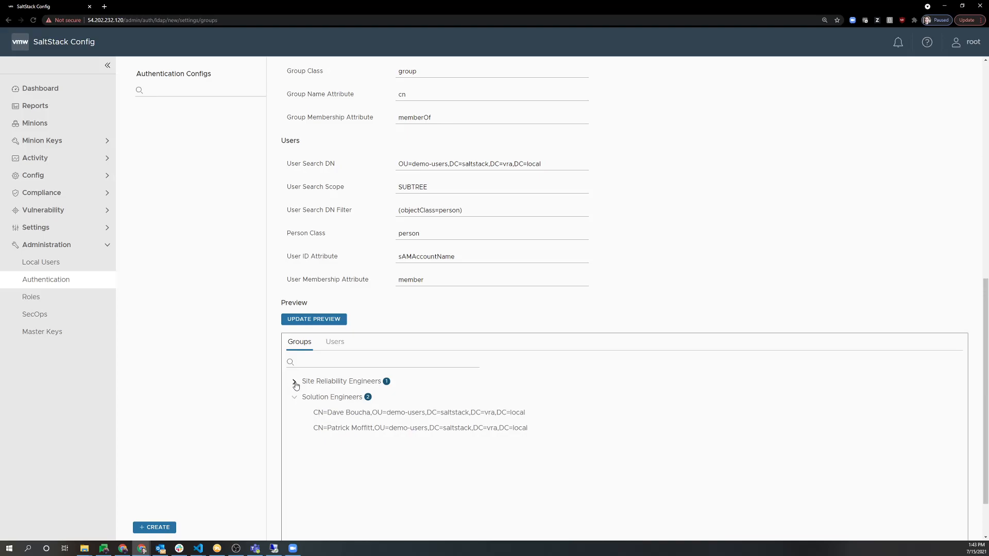
{"action": "left_click", "coordinate": [294, 382]}
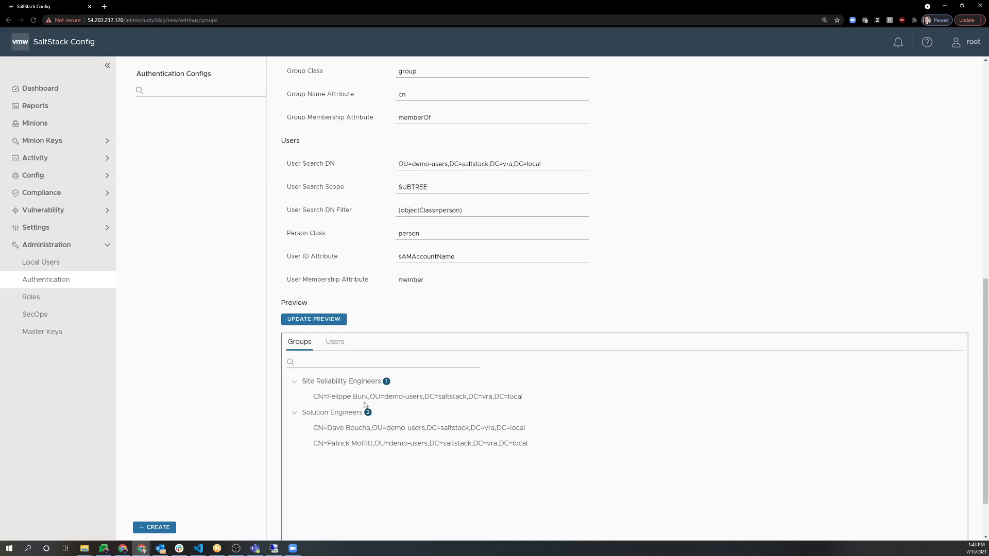
Show the three found users and expand their group memberships.
{"action": "left_click", "coordinate": [335, 342]}
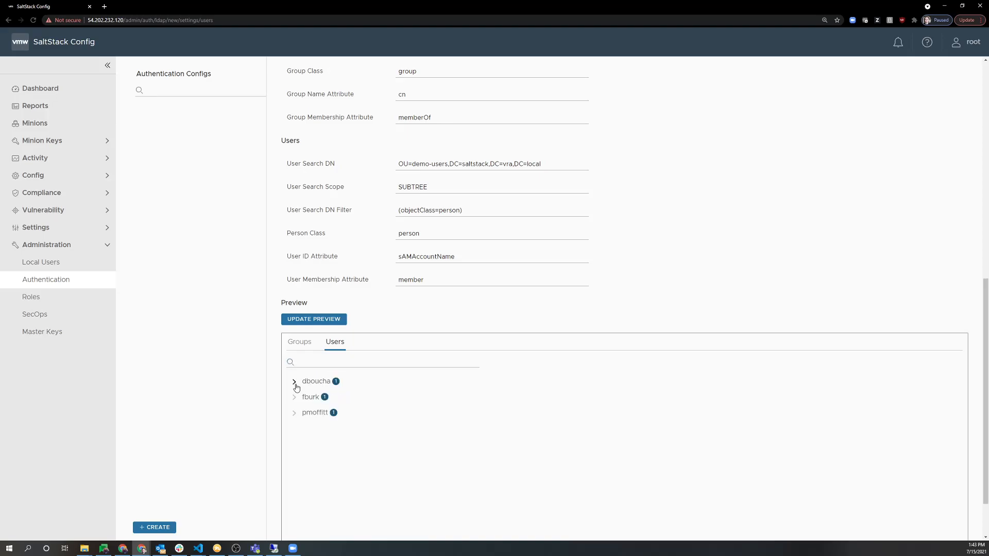
{"action": "left_click", "coordinate": [294, 381]}
{"action": "left_click", "coordinate": [294, 413]}
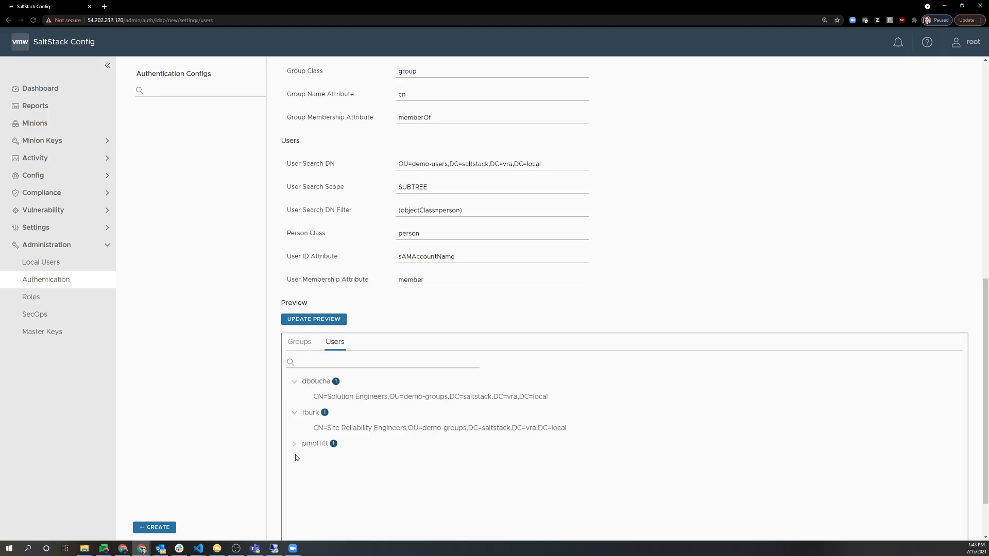
{"action": "scroll", "coordinate": [275, 476], "scroll_direction": "down", "scroll_amount": 2}
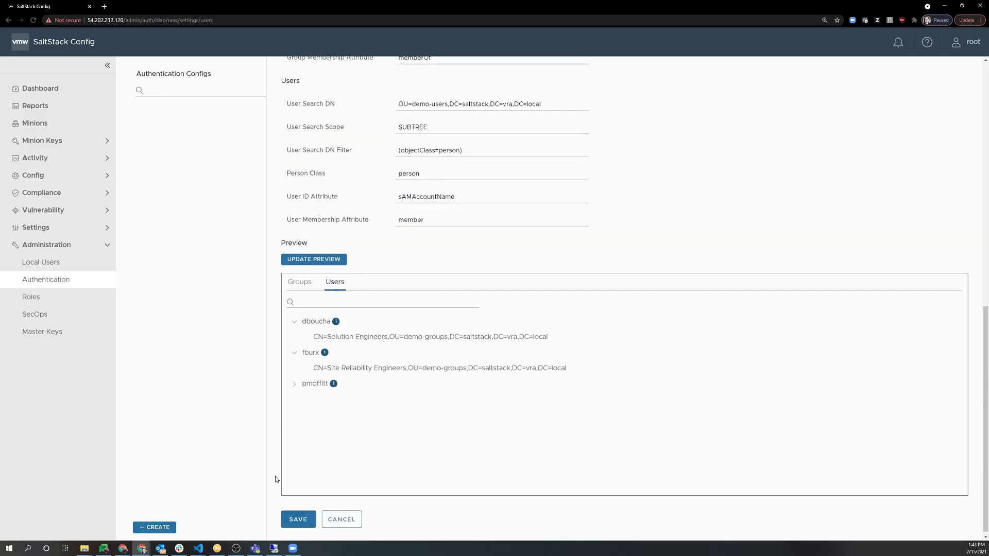
Save the SaltStack LDAP config and list its groups, Site Reliability Engineers and Solution Engineers.
{"action": "left_click", "coordinate": [292, 513]}
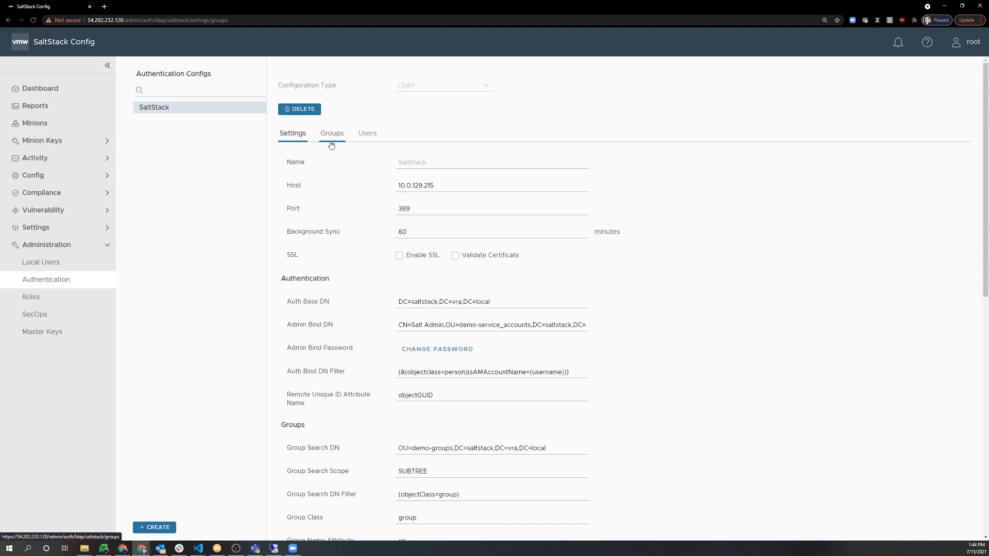
{"action": "scroll", "coordinate": [333, 406], "scroll_direction": "down", "scroll_amount": 6}
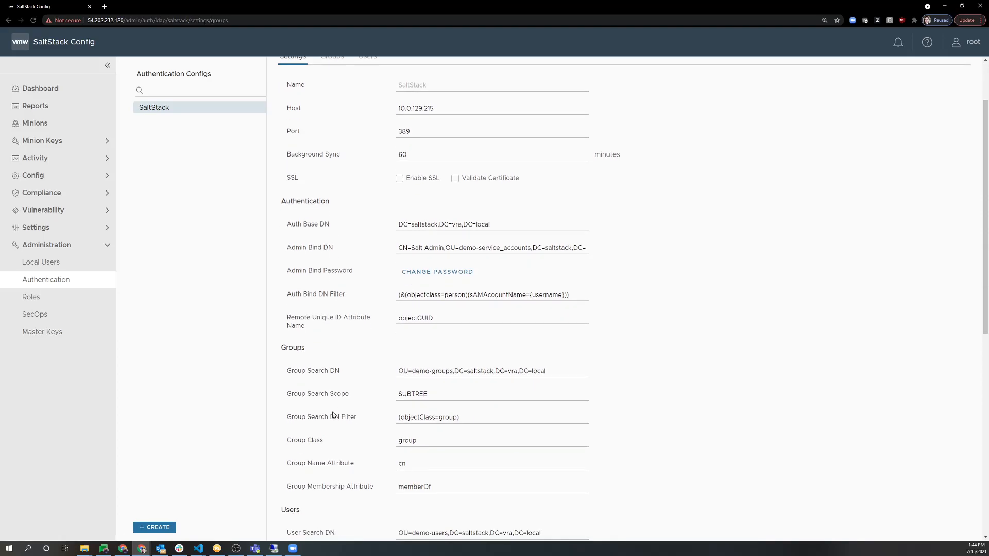
{"action": "scroll", "coordinate": [315, 419], "scroll_direction": "down", "scroll_amount": 2}
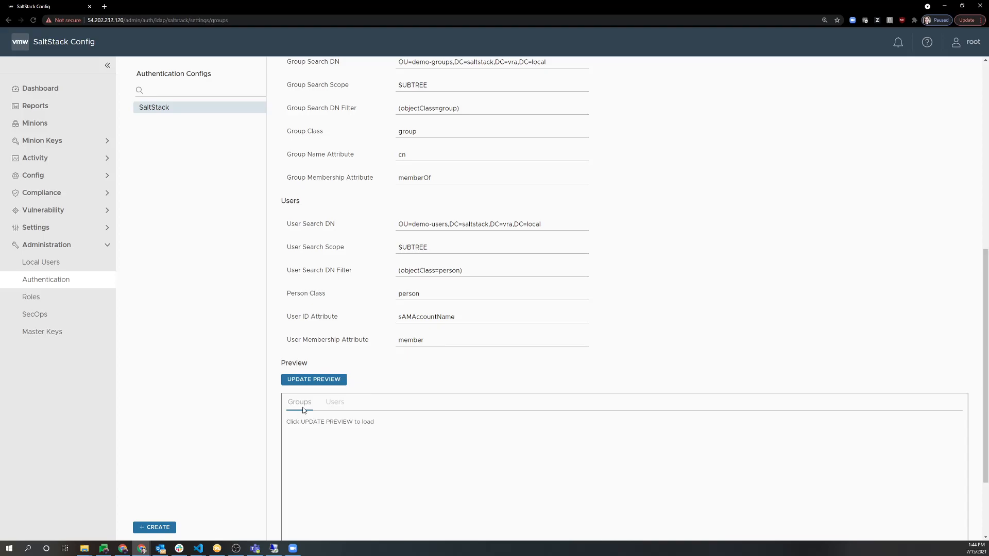
{"action": "scroll", "coordinate": [302, 407], "scroll_direction": "up", "scroll_amount": 8}
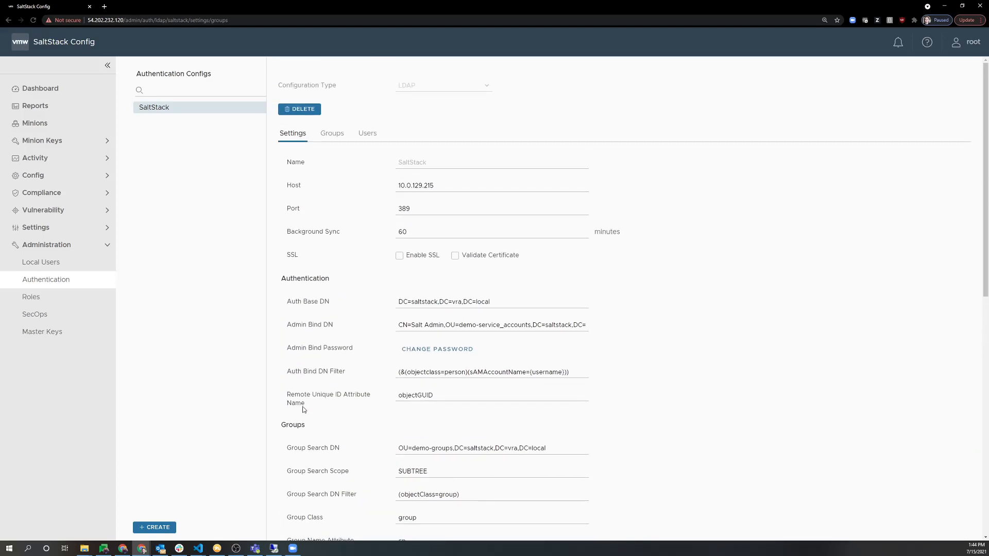
{"action": "left_click", "coordinate": [332, 133]}
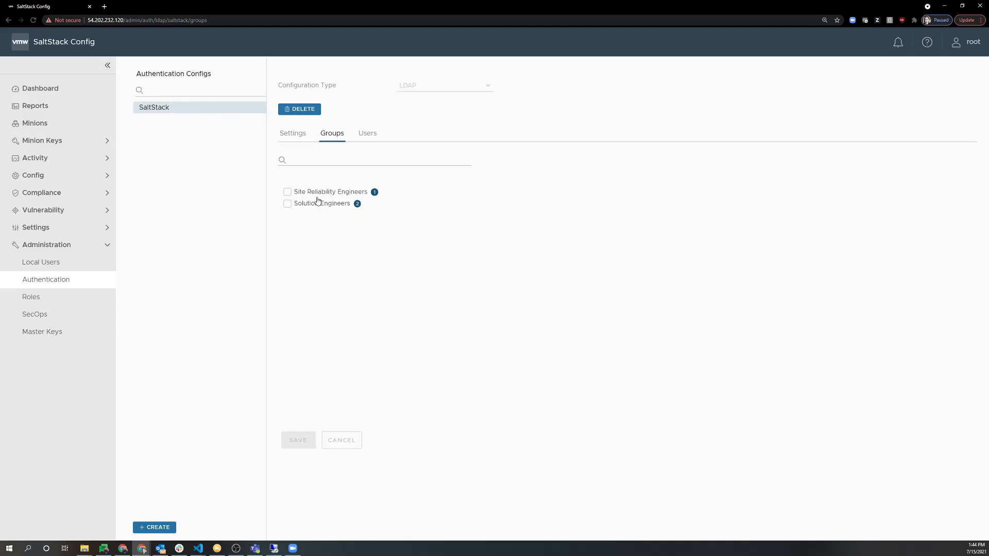
Include all three directory users in the SaltStack LDAP config and save.
{"action": "left_click", "coordinate": [367, 138]}
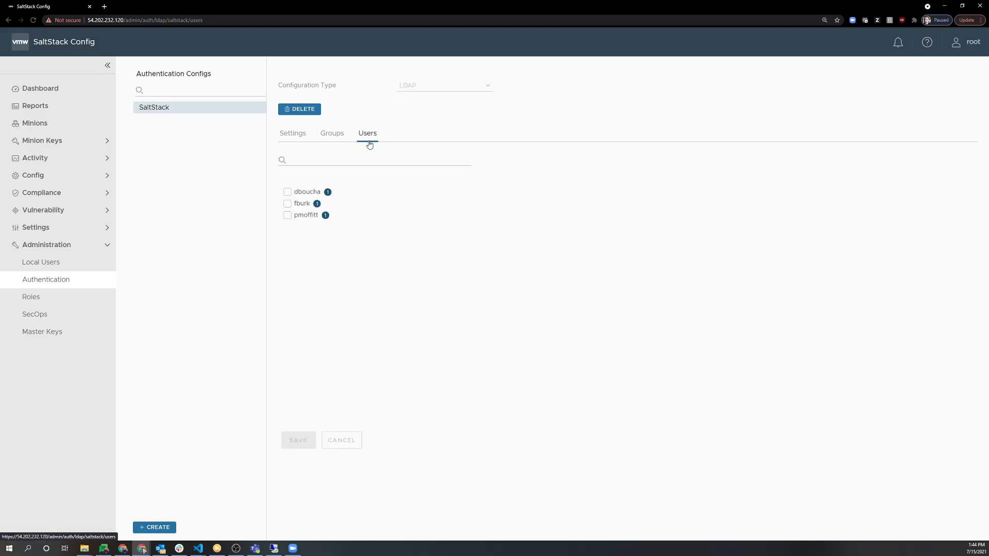
{"action": "left_click", "coordinate": [287, 192]}
{"action": "left_click", "coordinate": [288, 204]}
{"action": "left_click", "coordinate": [288, 216]}
{"action": "left_click", "coordinate": [297, 439]}
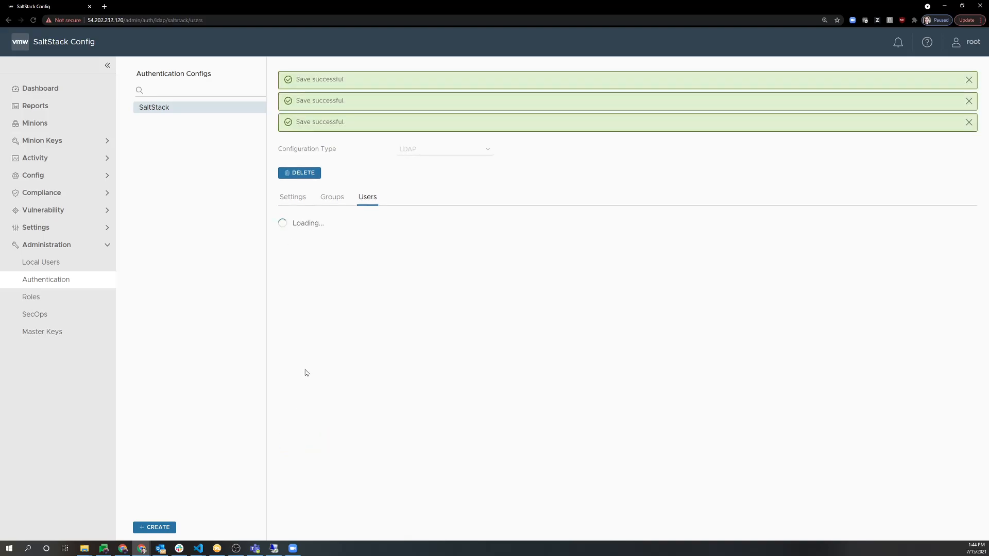
Enable the Site Reliability Engineers and Solution Engineers groups and save.
{"action": "left_click", "coordinate": [340, 202]}
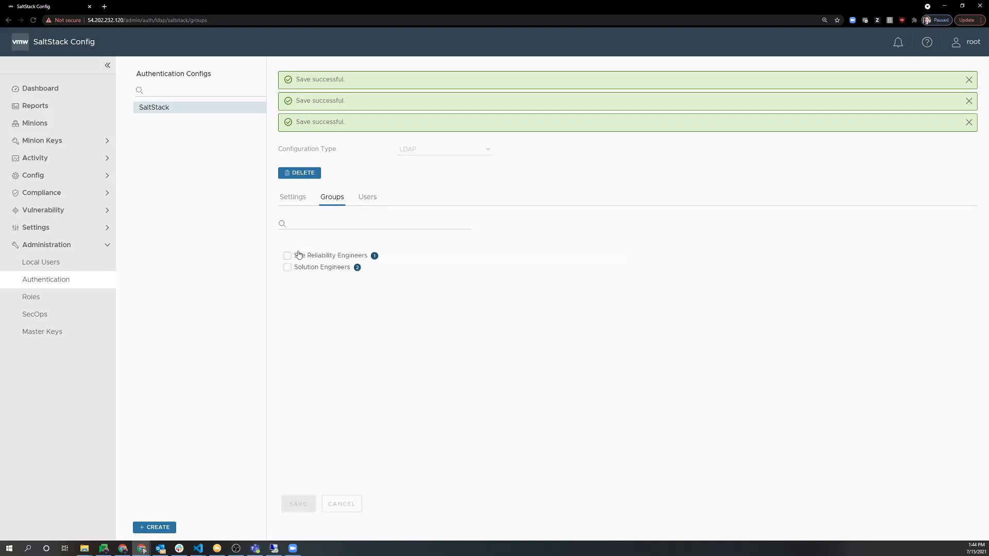
{"action": "left_click", "coordinate": [287, 192]}
{"action": "left_click", "coordinate": [287, 203]}
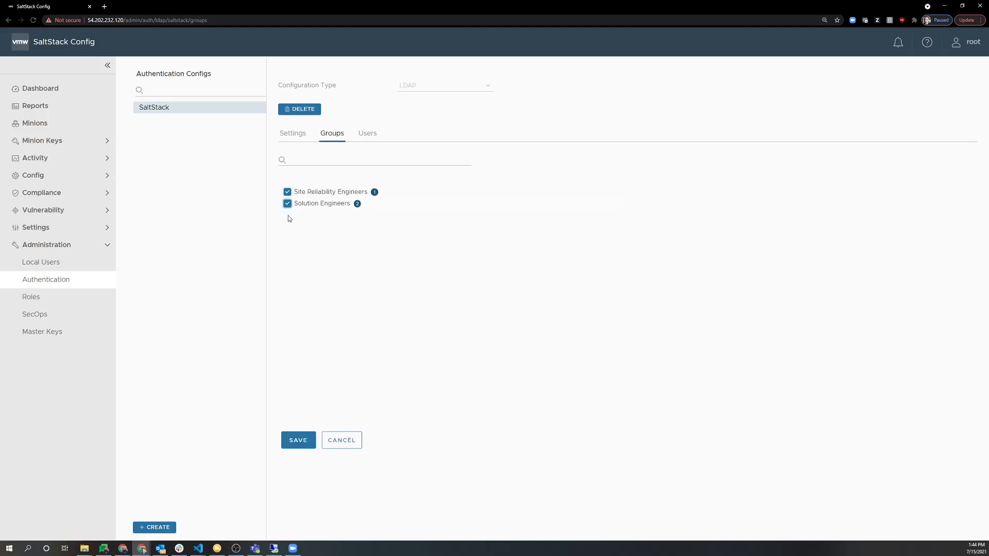
{"action": "left_click", "coordinate": [302, 442]}
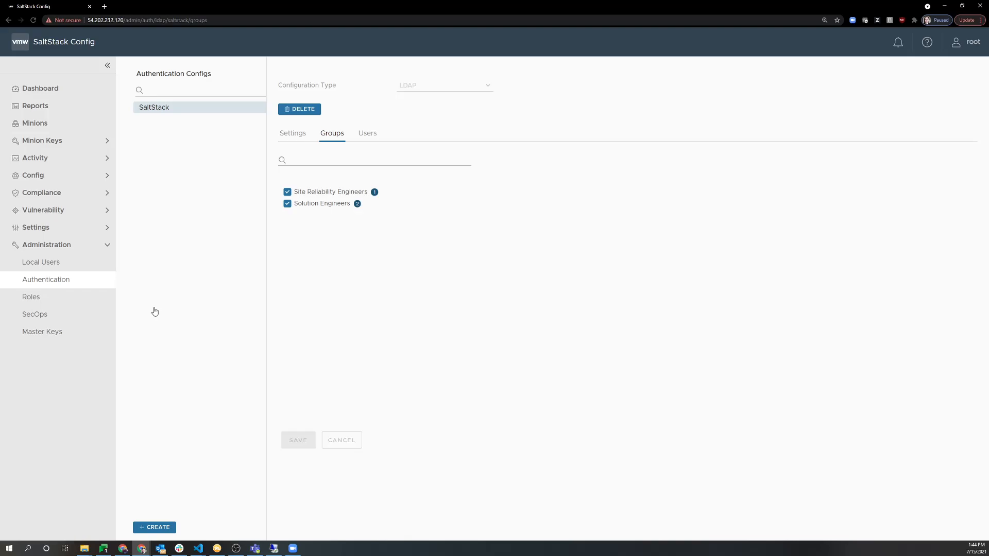
Create and save a blank role named Solution Engineers under Administration > Roles.
{"action": "left_click", "coordinate": [81, 305]}
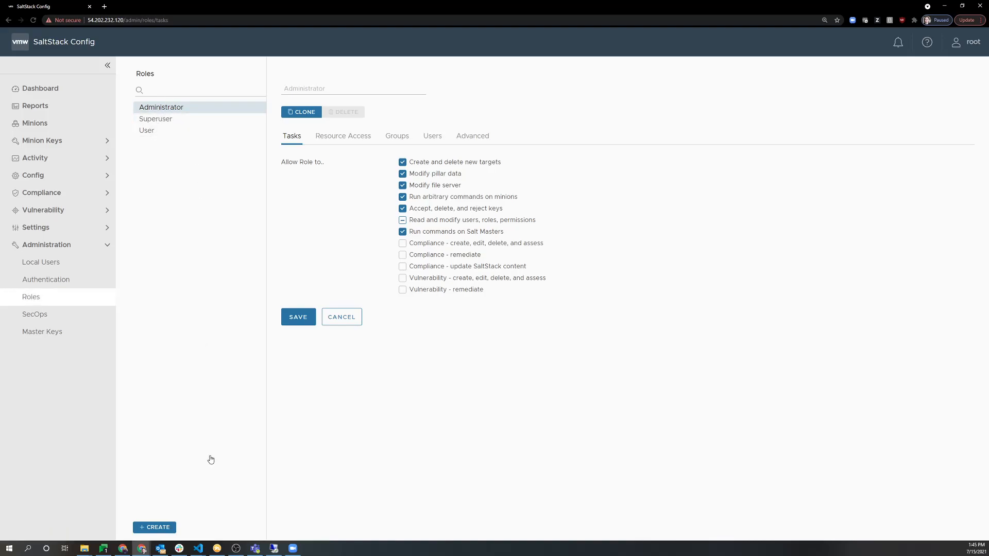
{"action": "left_click", "coordinate": [161, 528]}
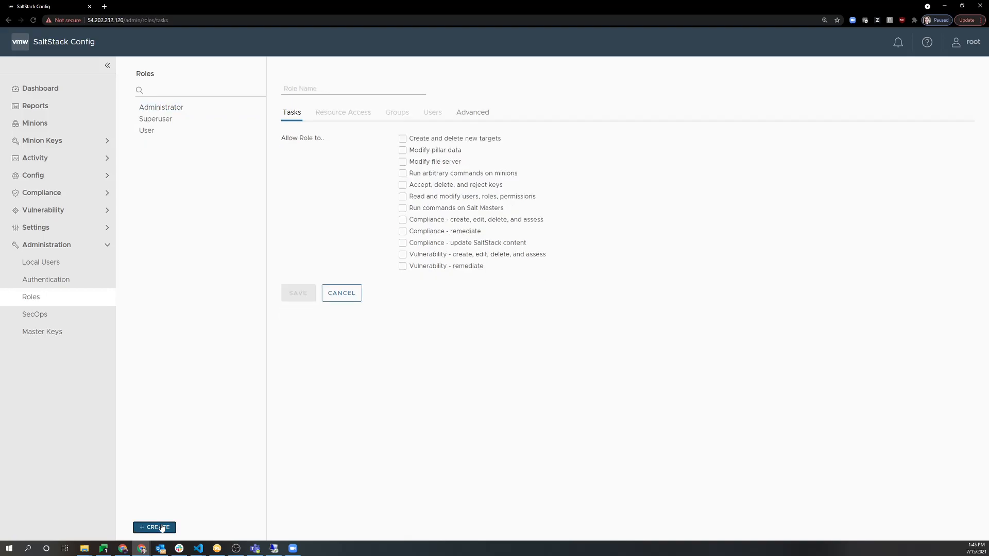
{"action": "left_click", "coordinate": [332, 90]}
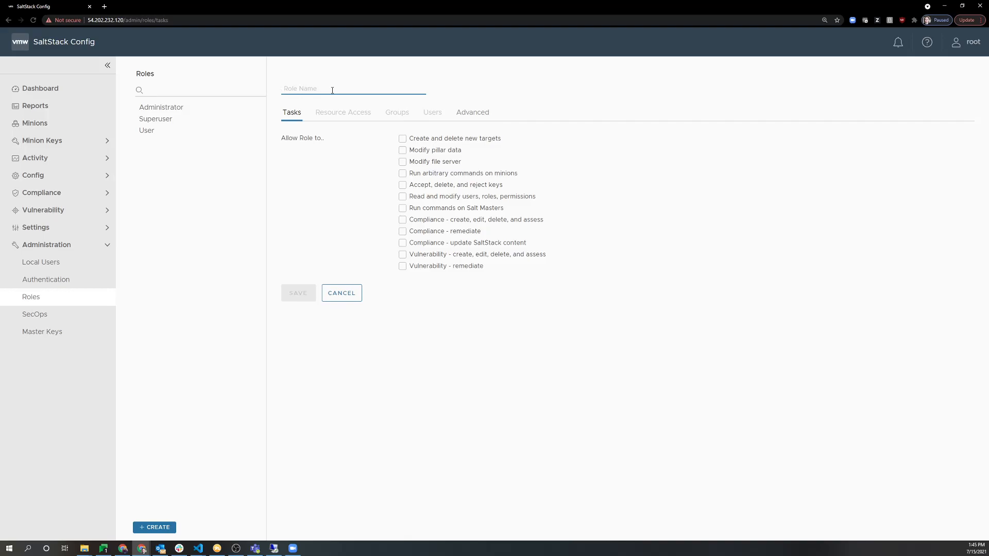
{"action": "type", "text": "Soluition Enginer"}
{"action": "type", "text": "rs"}
{"action": "left_click", "coordinate": [342, 191]}
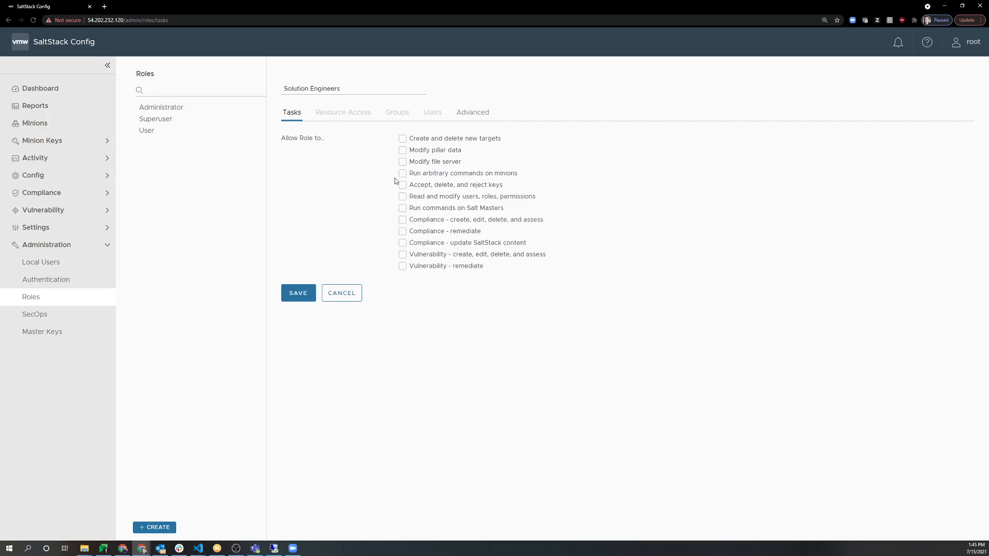
{"action": "left_click", "coordinate": [304, 287]}
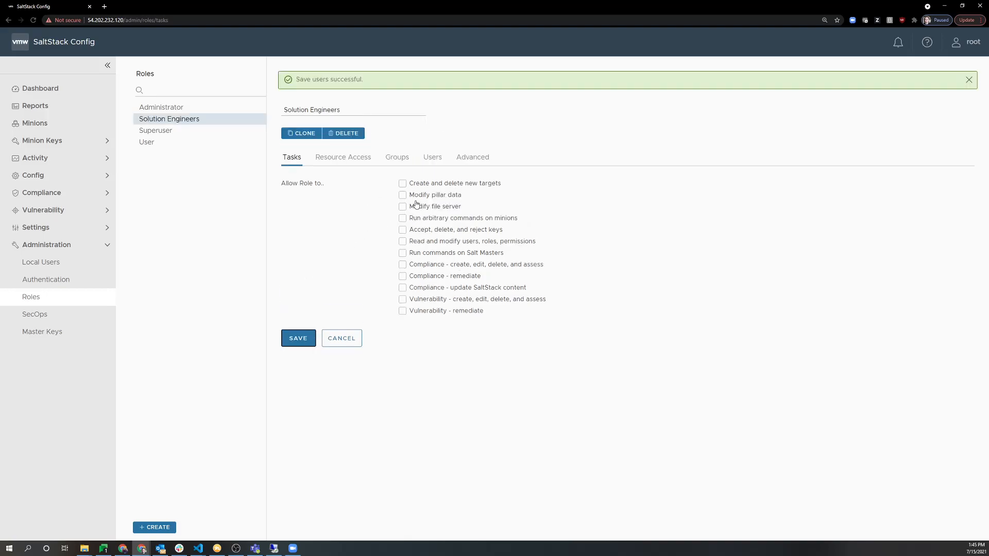
Inspect the Superuser role's groups, users and advanced permissions.
{"action": "left_click", "coordinate": [182, 135]}
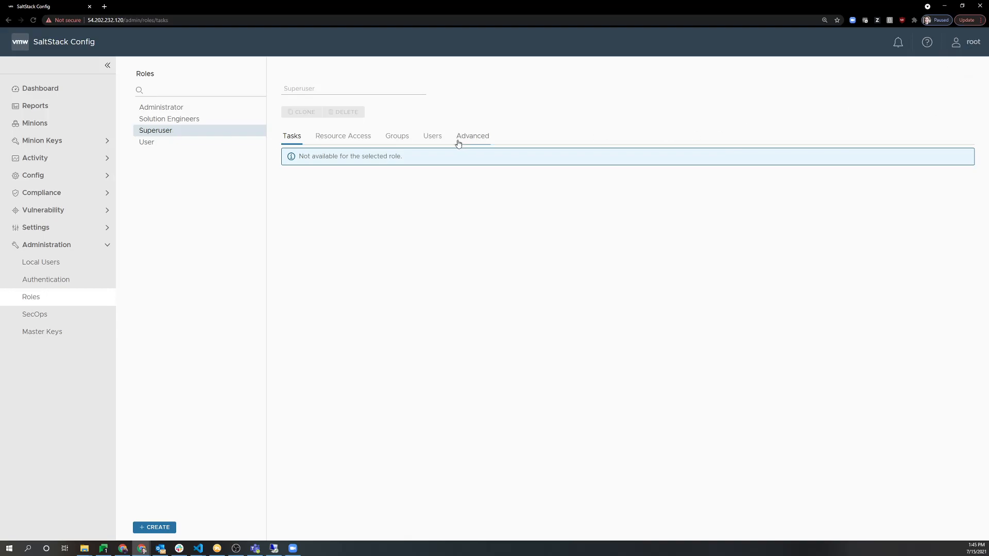
{"action": "left_click", "coordinate": [400, 142]}
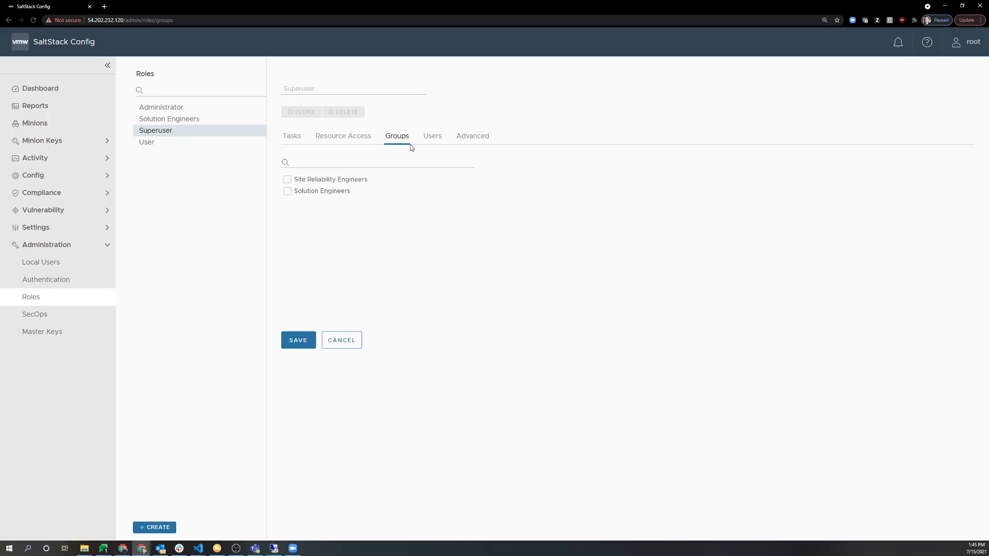
{"action": "left_click", "coordinate": [434, 143]}
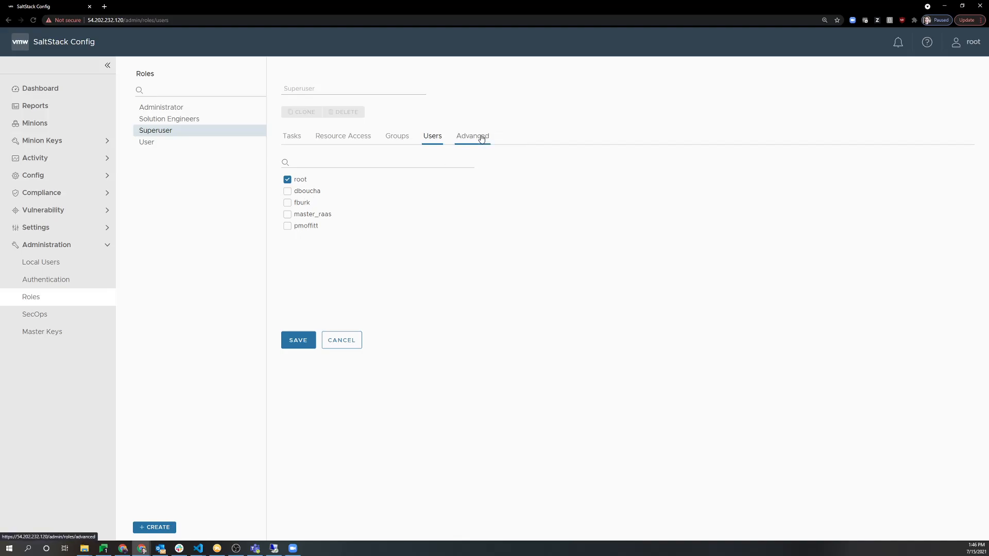
{"action": "left_click", "coordinate": [481, 138]}
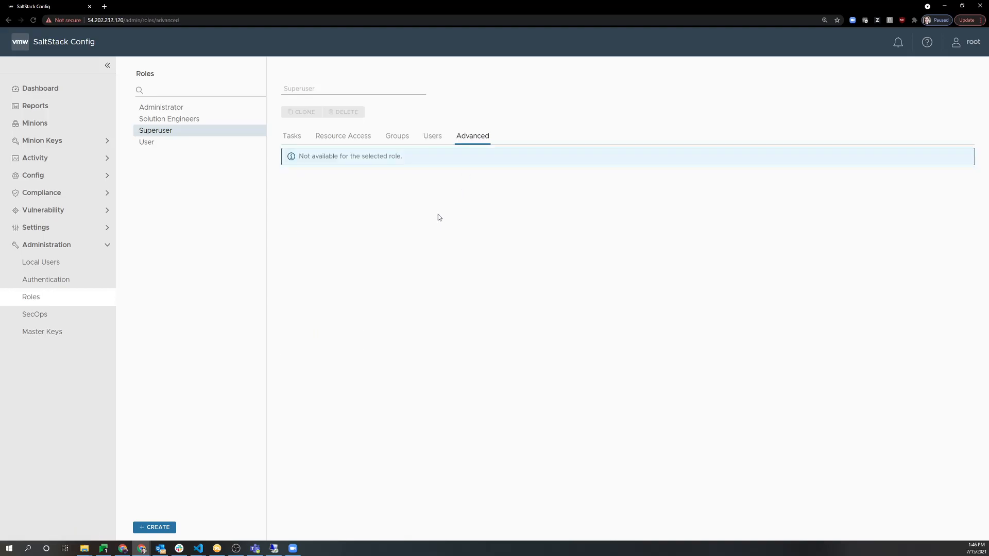
Browse the Administrator role's advanced permission grid and tick run for Compliance Assessment.
{"action": "left_click", "coordinate": [183, 107]}
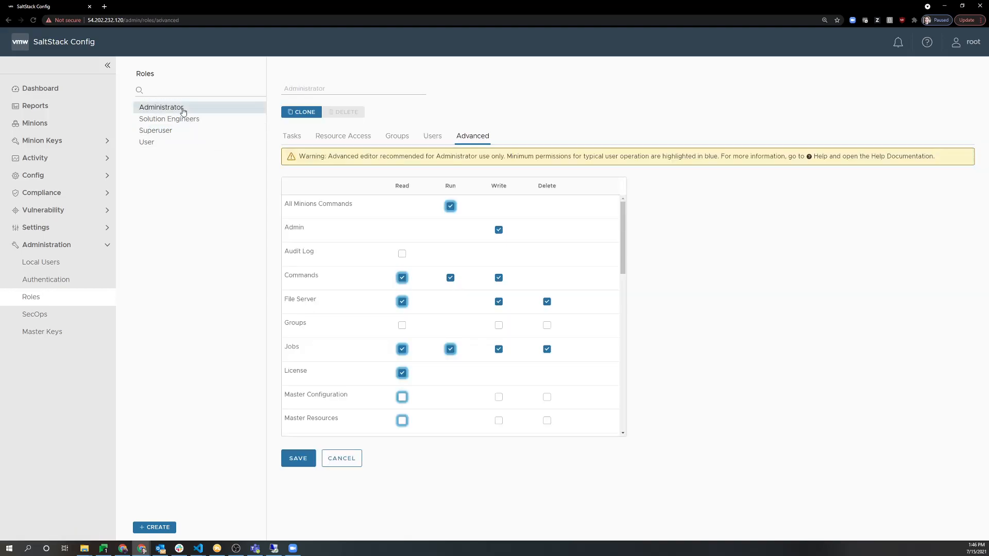
{"action": "scroll", "coordinate": [389, 347], "scroll_direction": "down", "scroll_amount": 5}
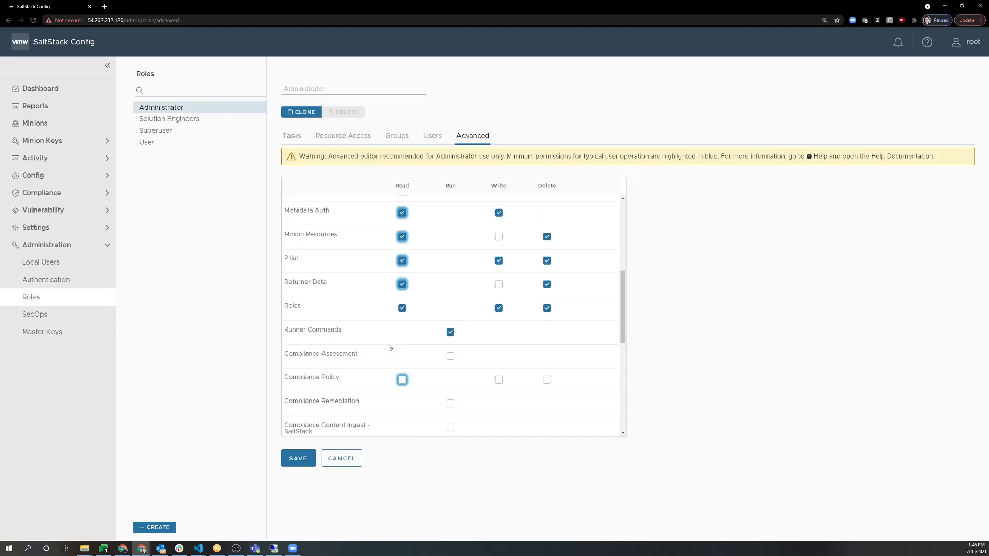
{"action": "scroll", "coordinate": [389, 348], "scroll_direction": "down", "scroll_amount": 1}
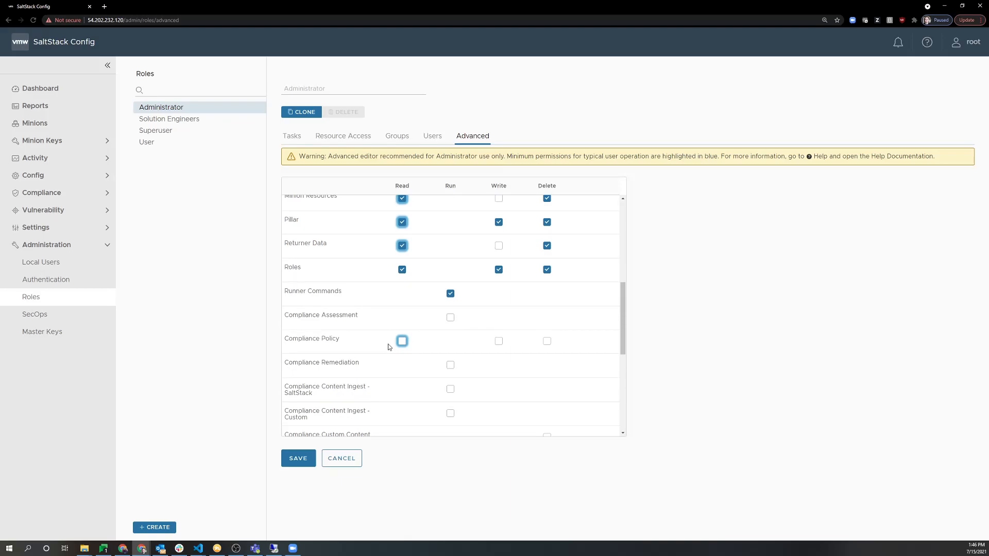
{"action": "scroll", "coordinate": [389, 347], "scroll_direction": "down", "scroll_amount": 3}
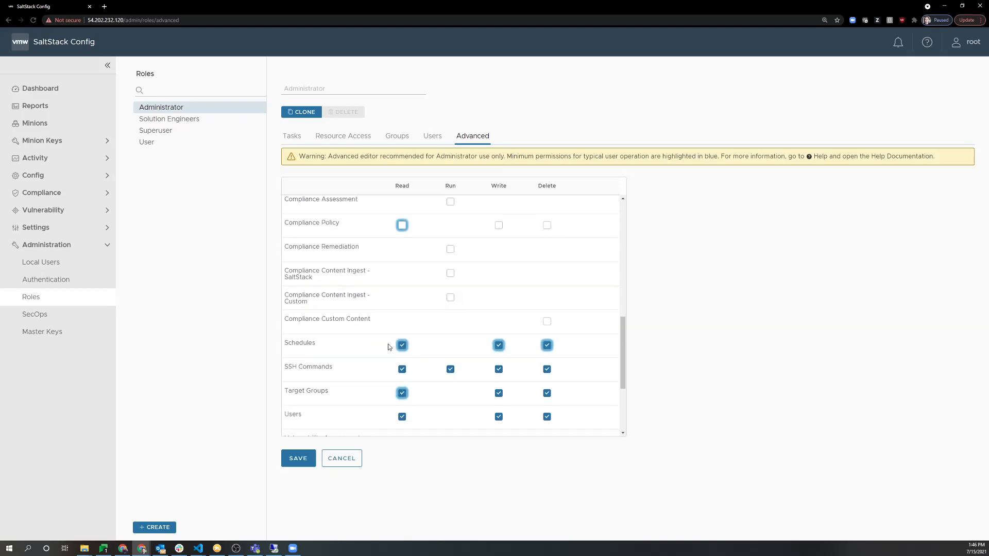
{"action": "scroll", "coordinate": [389, 347], "scroll_direction": "up", "scroll_amount": 1}
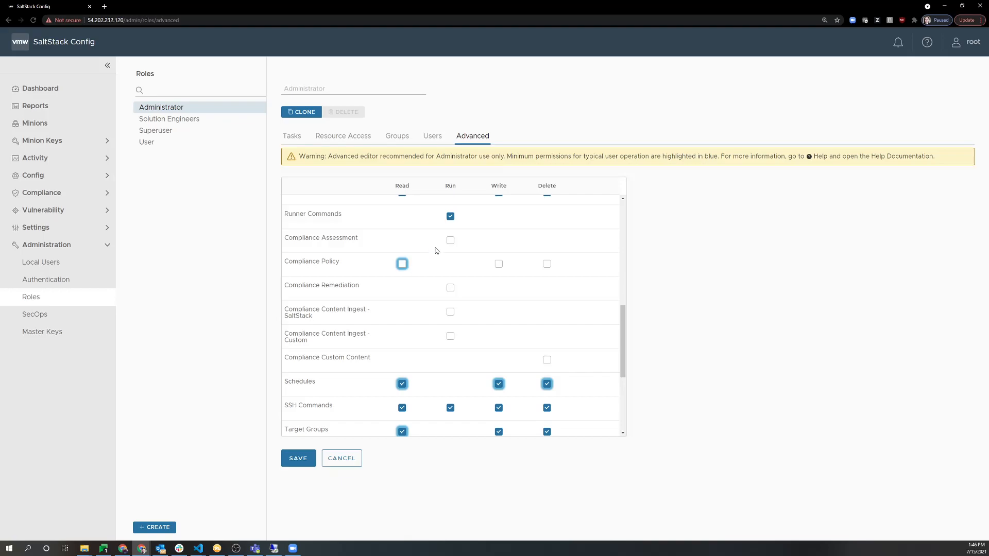
{"action": "left_click", "coordinate": [451, 243]}
Switch between the Administrator role's Tasks and Advanced views without discarding changes.
{"action": "left_click", "coordinate": [294, 137]}
{"action": "left_click", "coordinate": [550, 304]}
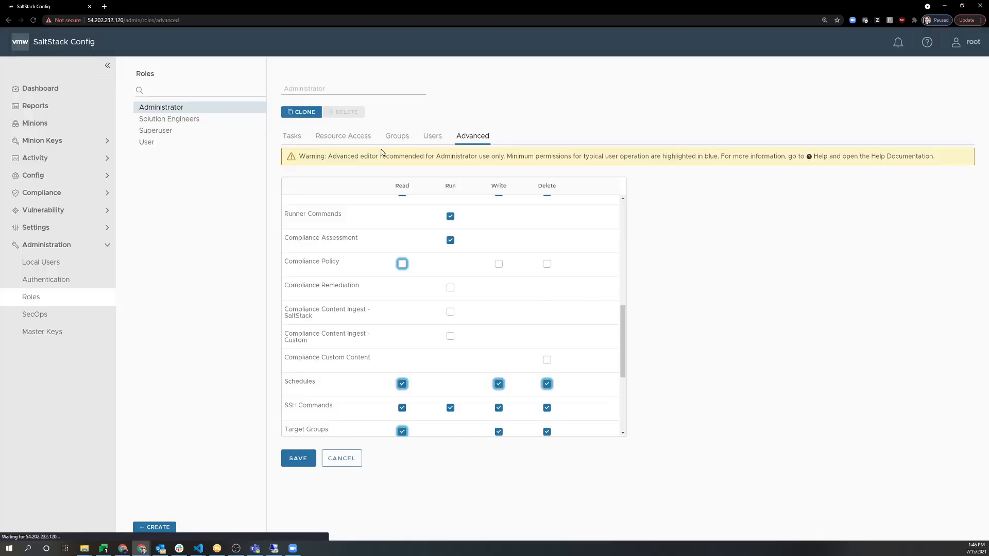
{"action": "left_click", "coordinate": [292, 136]}
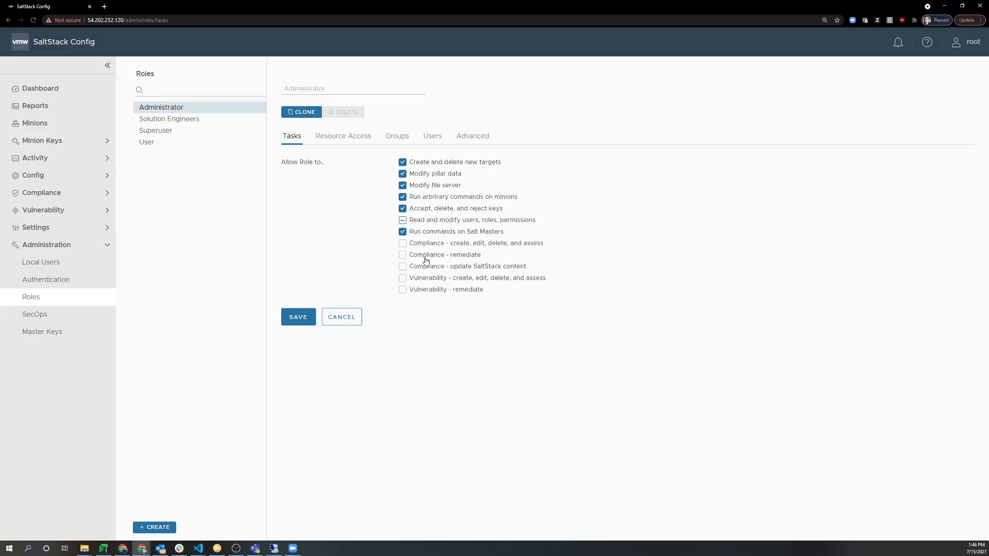
{"action": "left_click", "coordinate": [459, 141]}
{"action": "scroll", "coordinate": [442, 345], "scroll_direction": "down", "scroll_amount": 2}
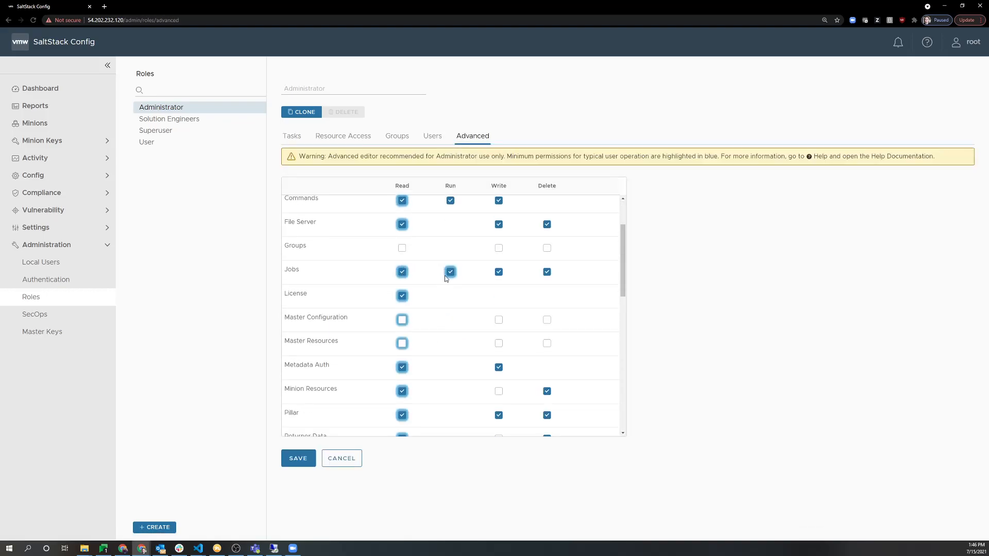
Review the User role's groups, users and advanced permission grid.
{"action": "left_click", "coordinate": [145, 142]}
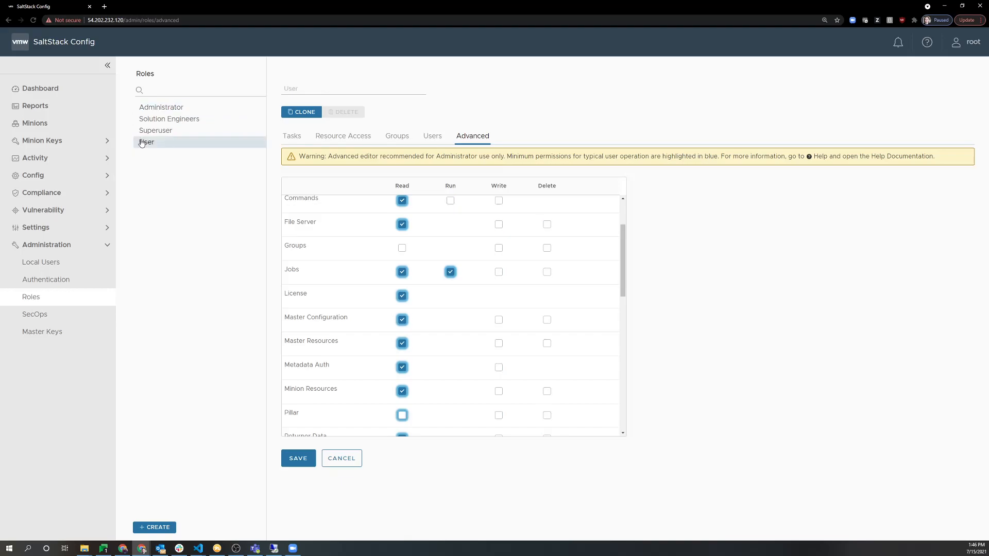
{"action": "left_click", "coordinate": [397, 136]}
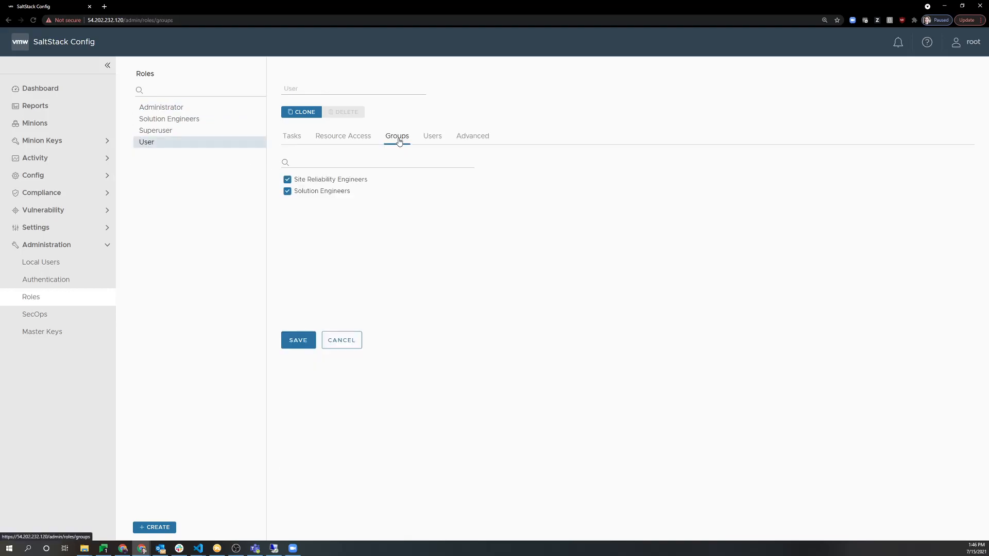
{"action": "left_click", "coordinate": [437, 138]}
{"action": "left_click", "coordinate": [462, 140]}
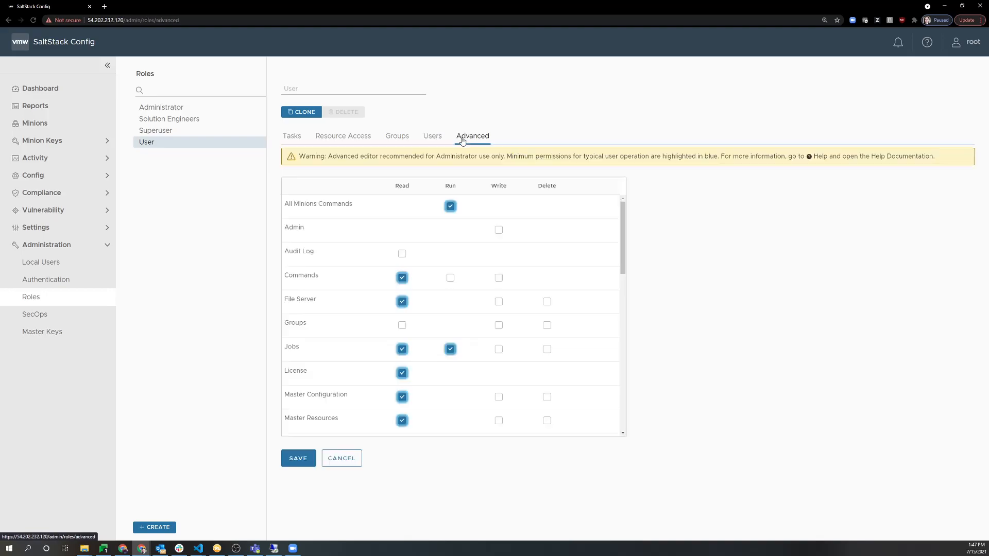
{"action": "scroll", "coordinate": [423, 304], "scroll_direction": "down", "scroll_amount": 2}
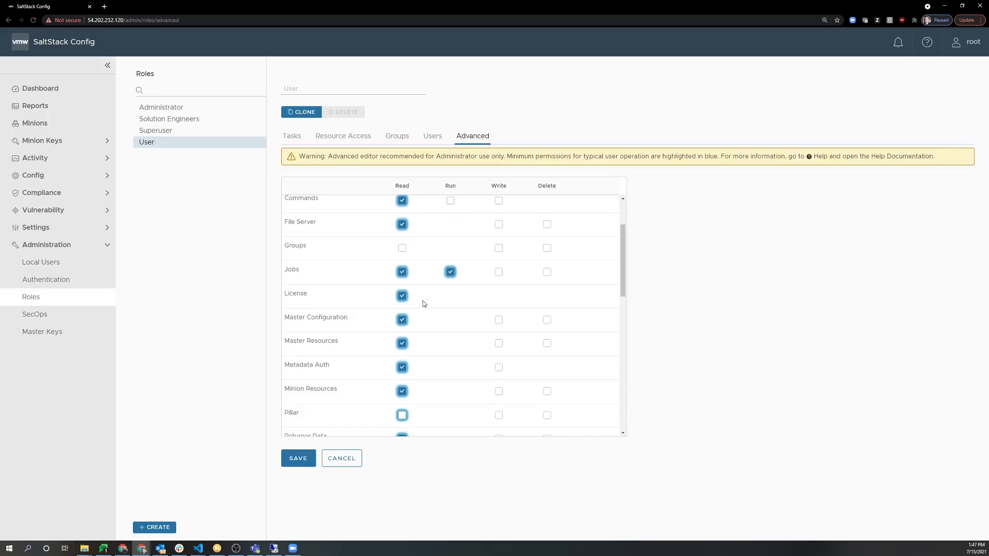
{"action": "scroll", "coordinate": [394, 356], "scroll_direction": "down", "scroll_amount": 1}
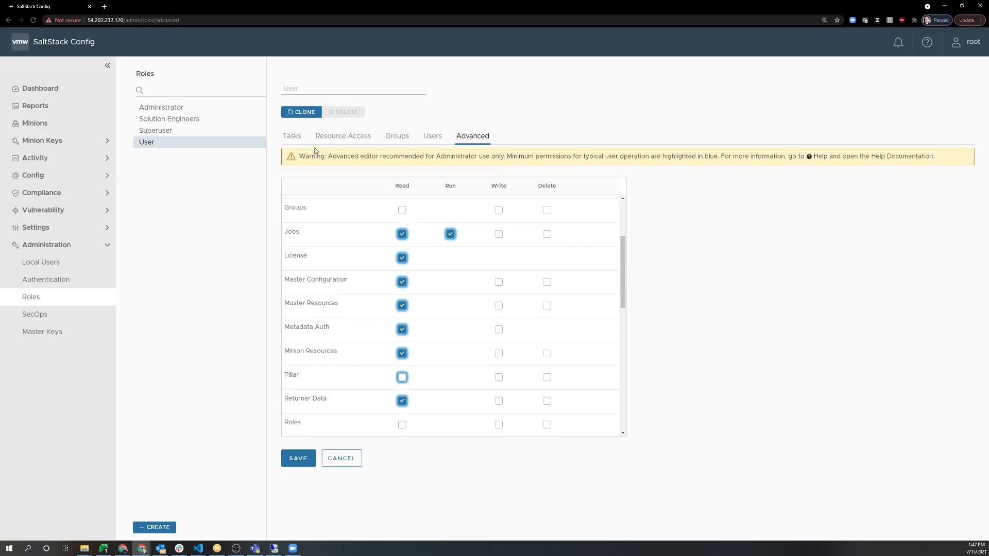
Check the User role's target access, CentOS left Read Only, showing all targets, then its tasks.
{"action": "left_click", "coordinate": [335, 141]}
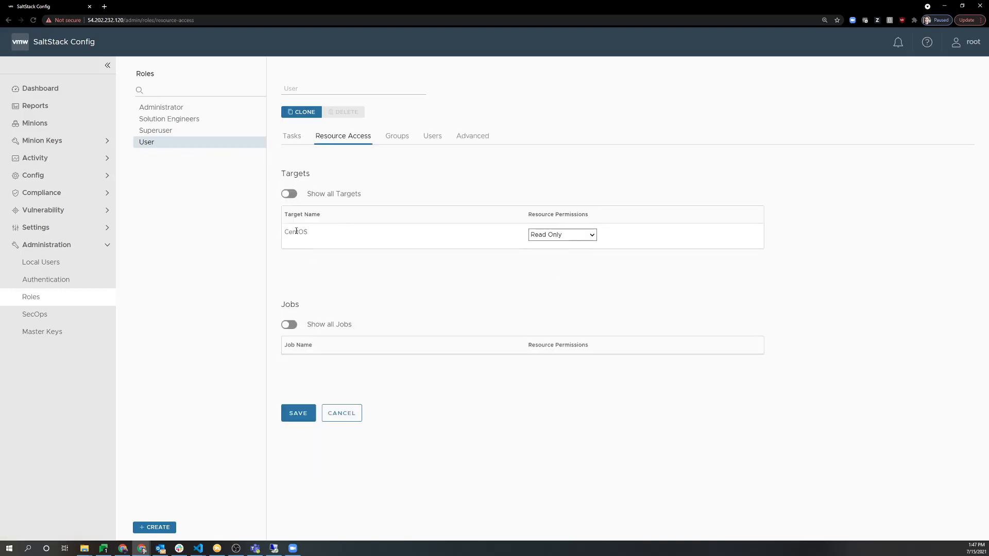
{"action": "left_click", "coordinate": [544, 235]}
{"action": "left_click", "coordinate": [420, 243]}
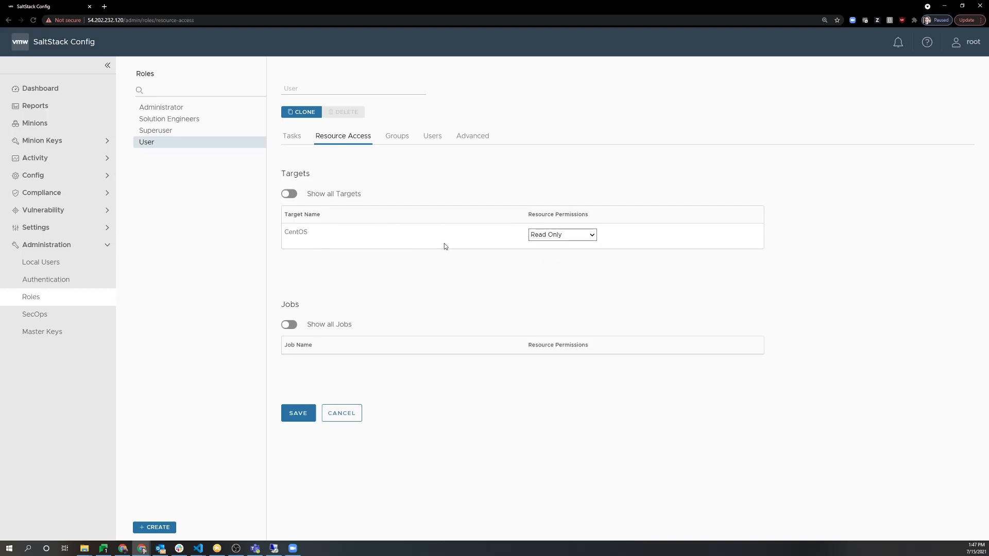
{"action": "left_click", "coordinate": [290, 193]}
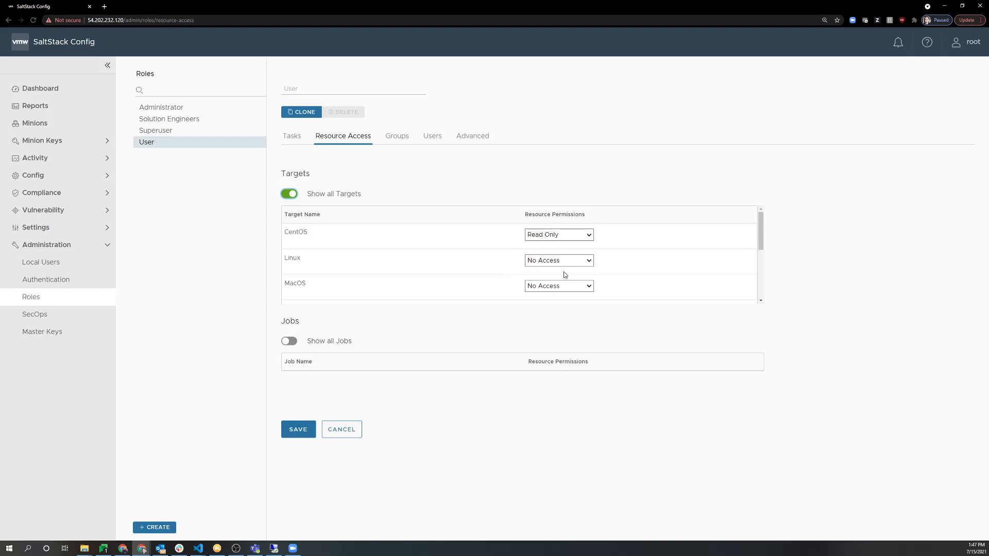
{"action": "left_click", "coordinate": [300, 142]}
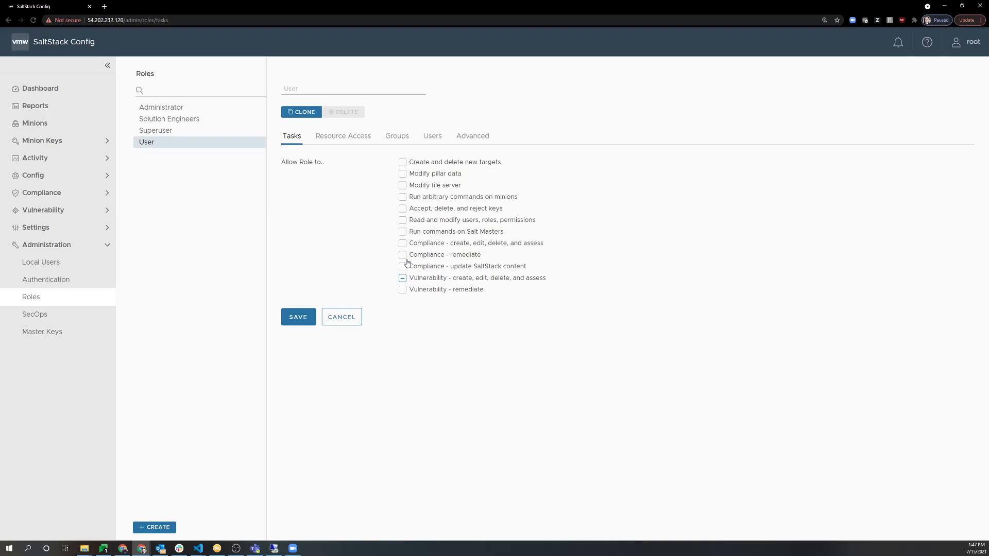
Select the Solution Engineers role and tick the targets, pillar, file server, commands and keys tasks.
{"action": "left_click", "coordinate": [200, 124]}
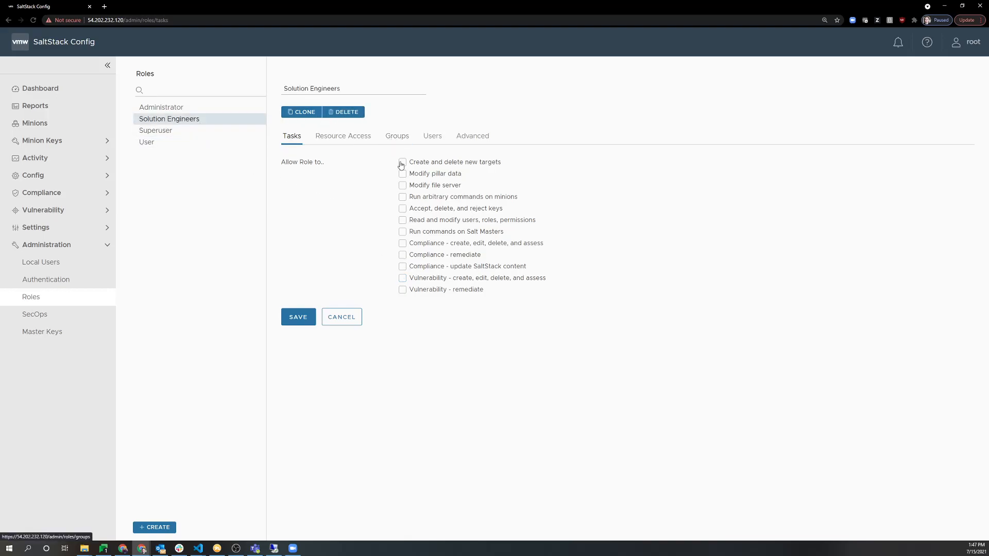
{"action": "left_click", "coordinate": [405, 163]}
{"action": "left_click", "coordinate": [405, 174]}
{"action": "left_click", "coordinate": [405, 185]}
{"action": "left_click", "coordinate": [407, 197]}
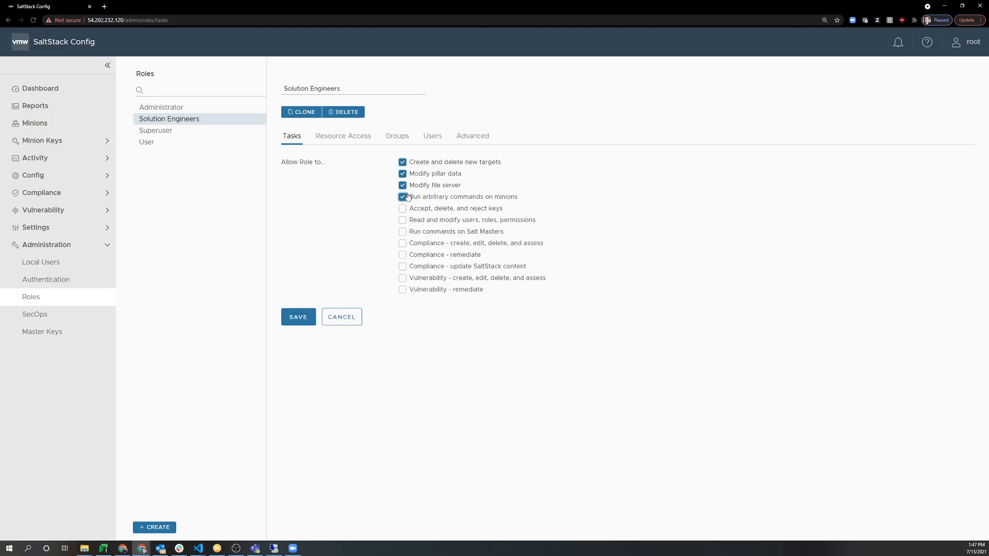
{"action": "left_click", "coordinate": [403, 208]}
After comparing with Administrator, tick every Solution Engineers task, including user/role write, compliance and vulnerability.
{"action": "left_click", "coordinate": [163, 109]}
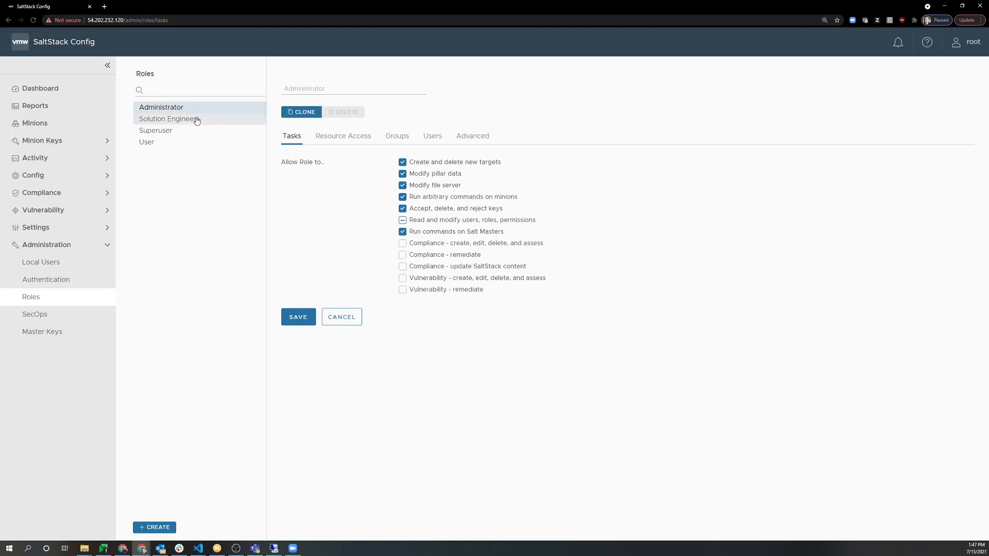
{"action": "left_click", "coordinate": [169, 119]}
{"action": "left_click", "coordinate": [420, 176]}
{"action": "left_click", "coordinate": [412, 163]}
{"action": "left_click", "coordinate": [412, 186]}
{"action": "left_click", "coordinate": [413, 198]}
{"action": "left_click", "coordinate": [415, 221]}
{"action": "left_click", "coordinate": [415, 209]}
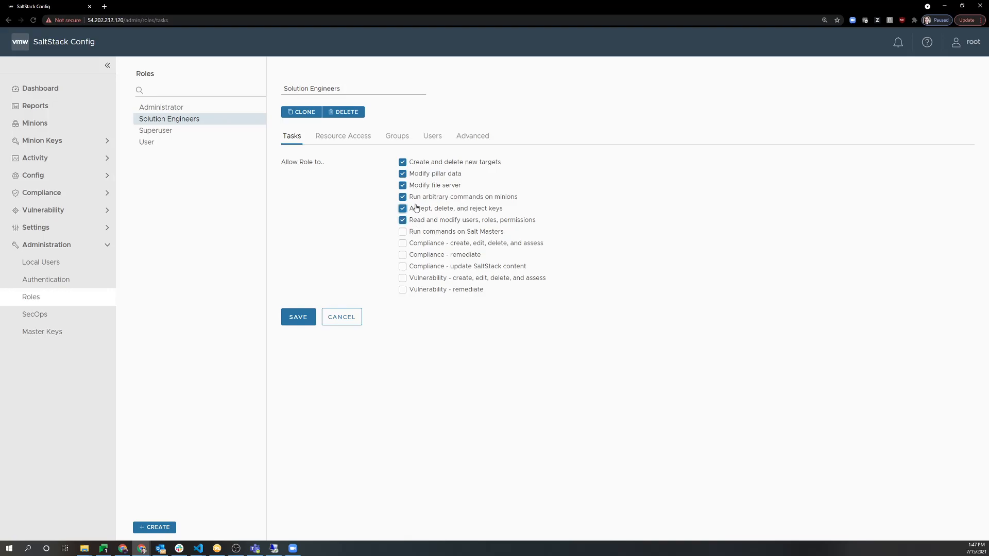
{"action": "left_click", "coordinate": [415, 232]}
{"action": "left_click", "coordinate": [415, 244]}
{"action": "left_click", "coordinate": [415, 256]}
{"action": "left_click", "coordinate": [415, 267]}
{"action": "left_click", "coordinate": [416, 279]}
{"action": "left_click", "coordinate": [417, 290]}
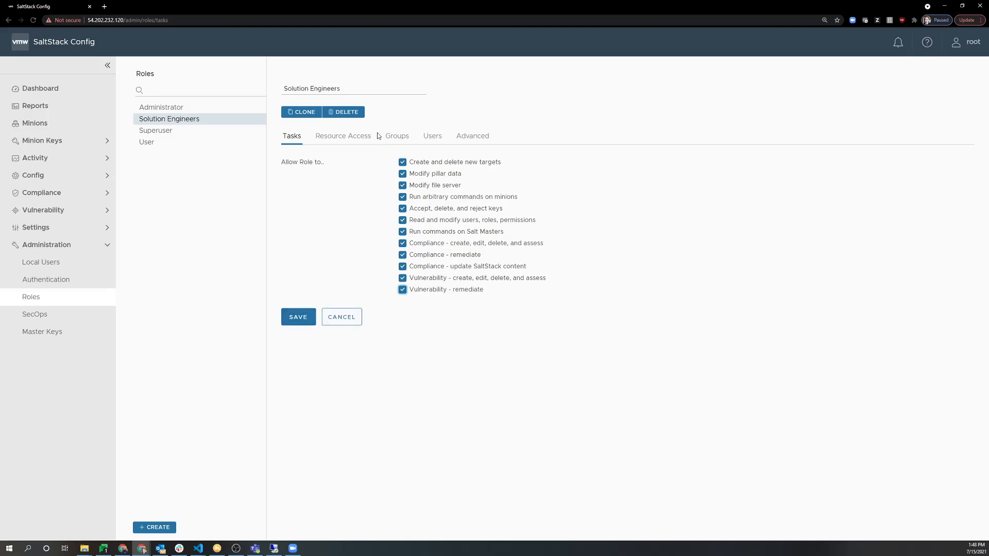
Save the Solution Engineers task permissions, confirming the user/role write permission warning.
{"action": "left_click", "coordinate": [304, 317]}
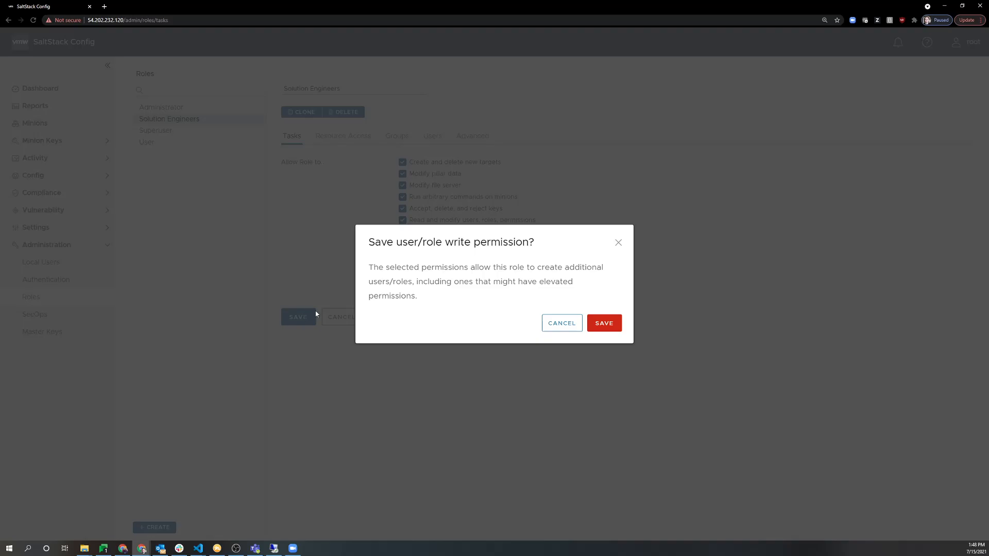
{"action": "left_click", "coordinate": [604, 324]}
{"action": "left_click", "coordinate": [332, 157]}
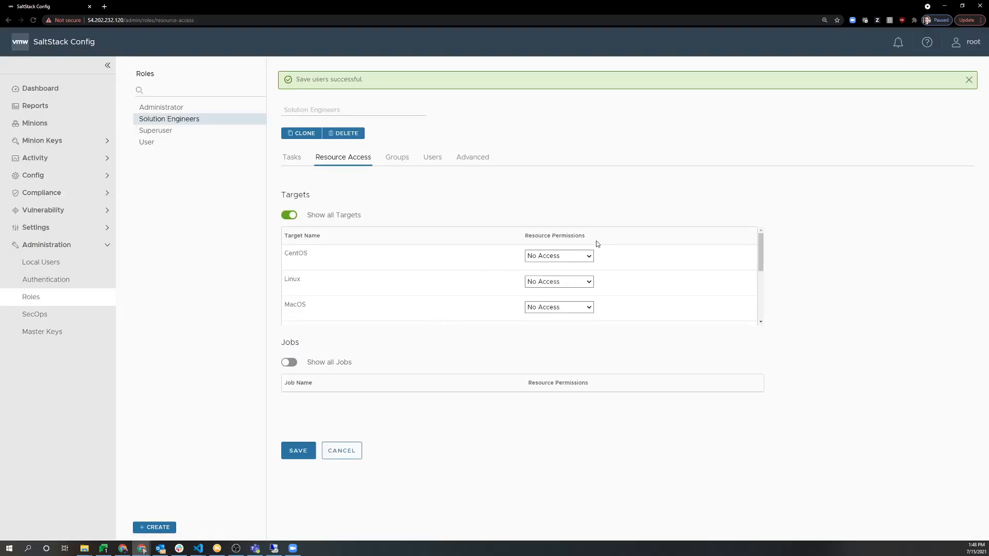
Give Solution Engineers Read/Write access to Linux targets and Windows Servers.
{"action": "left_click", "coordinate": [561, 282]}
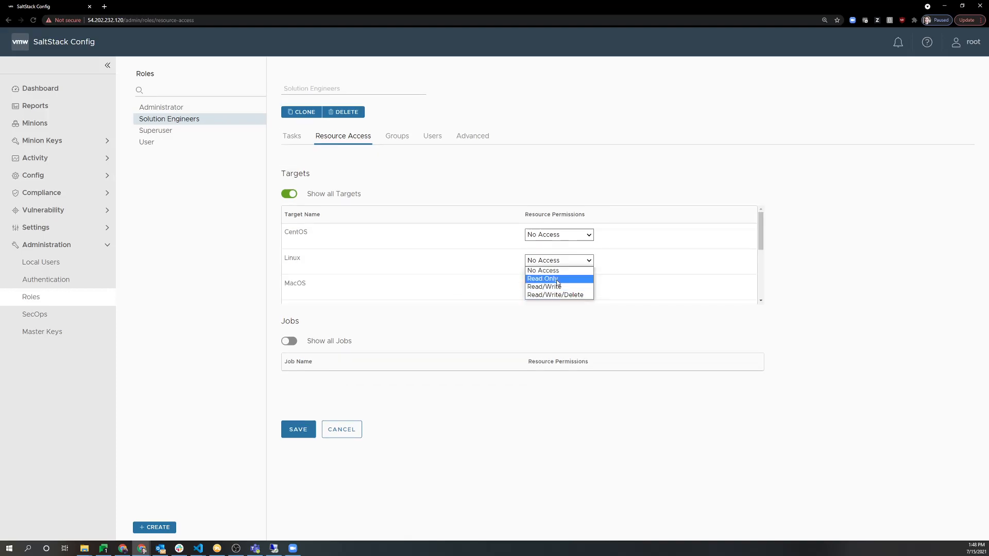
{"action": "left_click", "coordinate": [546, 287]}
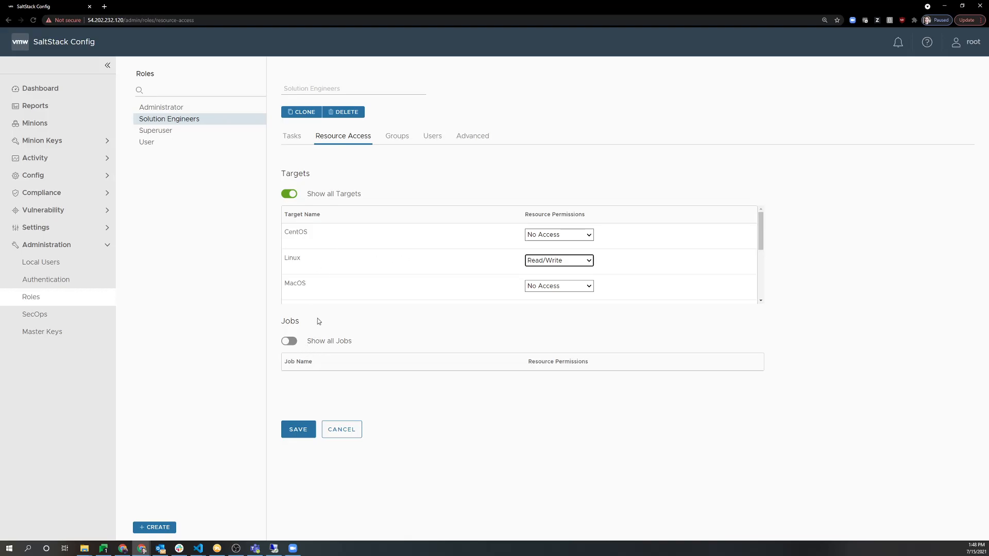
{"action": "scroll", "coordinate": [337, 287], "scroll_direction": "down", "scroll_amount": 3}
{"action": "scroll", "coordinate": [338, 287], "scroll_direction": "down", "scroll_amount": 1}
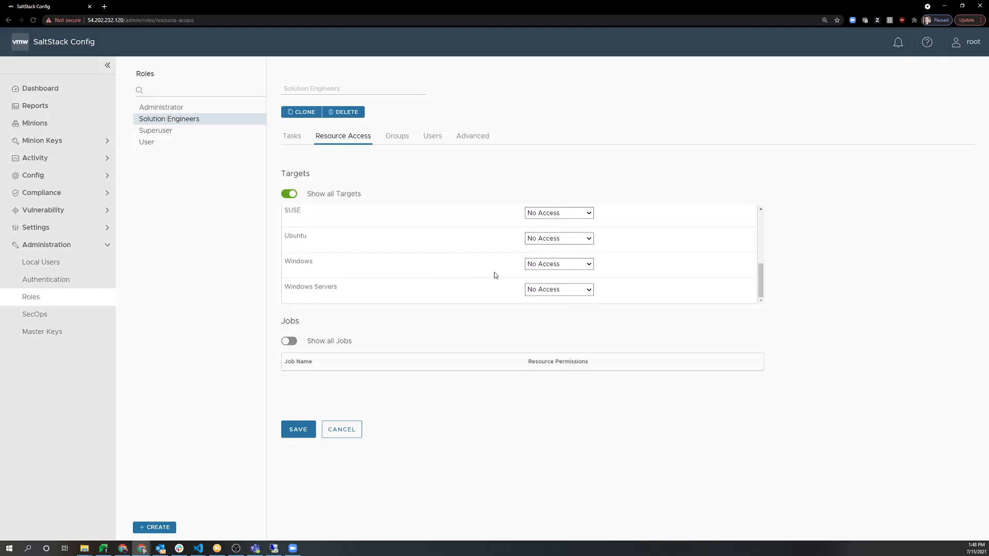
{"action": "left_click", "coordinate": [555, 289]}
{"action": "left_click", "coordinate": [549, 316]}
Show all jobs and grant Read/Run on Enable Presence and Read/Run/Write on test.ping.
{"action": "left_click", "coordinate": [289, 341]}
{"action": "scroll", "coordinate": [358, 399], "scroll_direction": "down", "scroll_amount": 3}
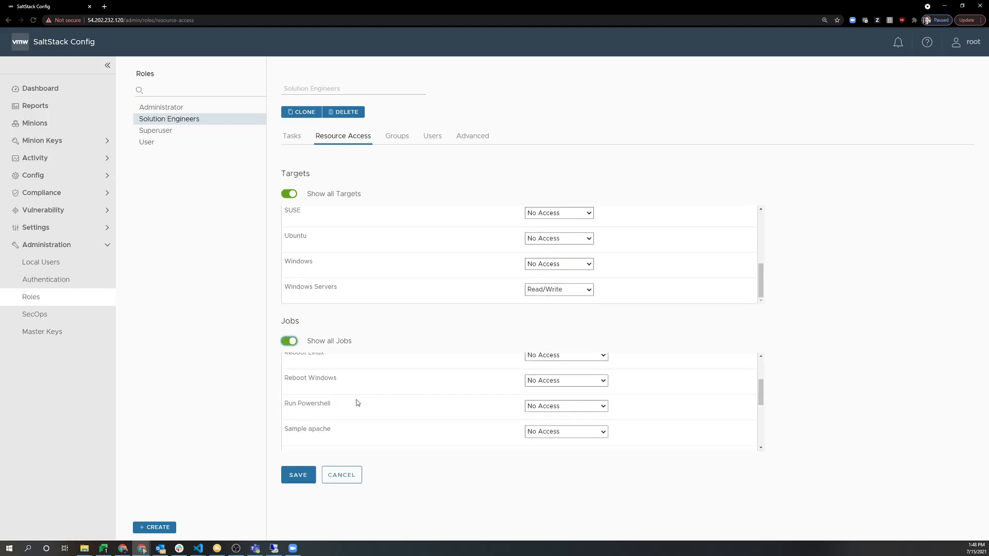
{"action": "scroll", "coordinate": [391, 400], "scroll_direction": "up", "scroll_amount": 3}
{"action": "left_click", "coordinate": [539, 386]}
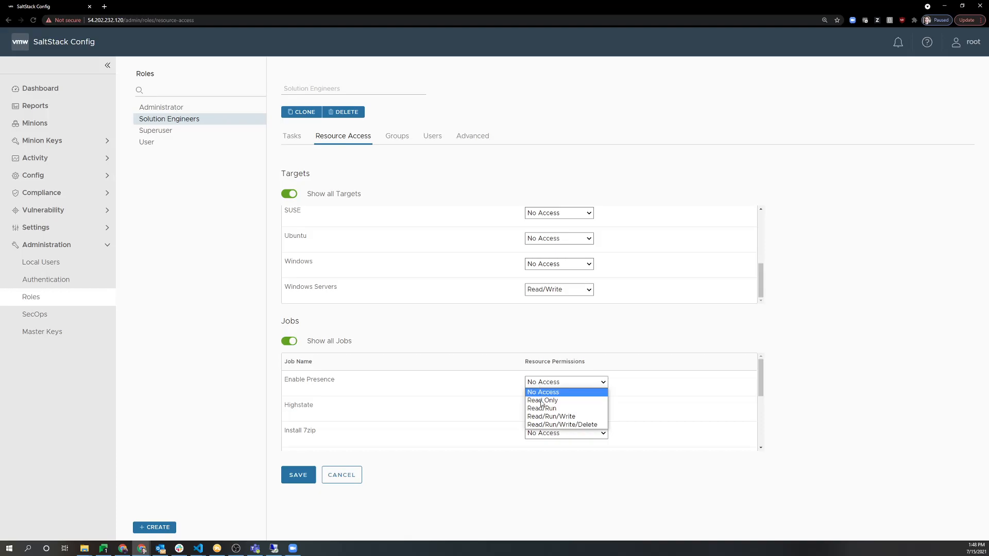
{"action": "left_click", "coordinate": [542, 409]}
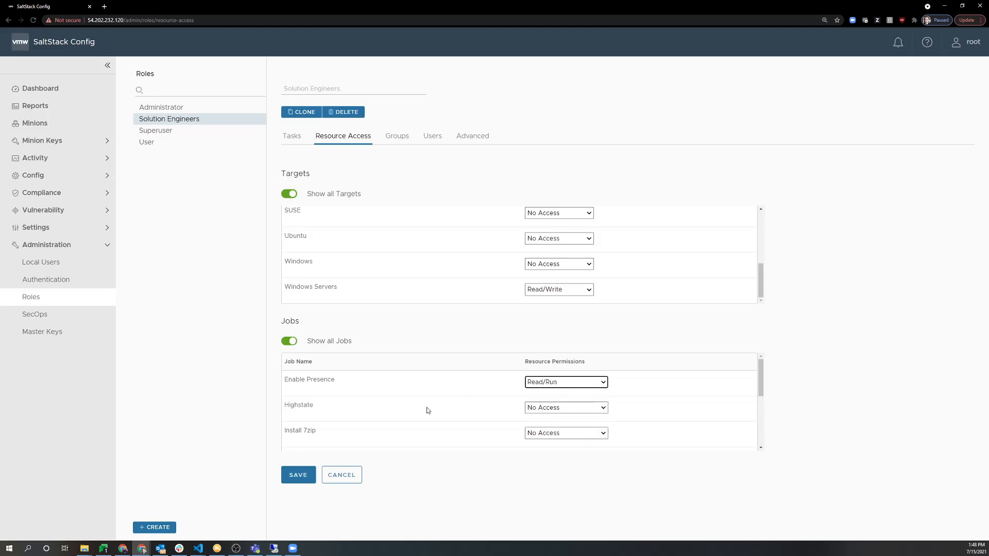
{"action": "scroll", "coordinate": [427, 411], "scroll_direction": "down", "scroll_amount": 8}
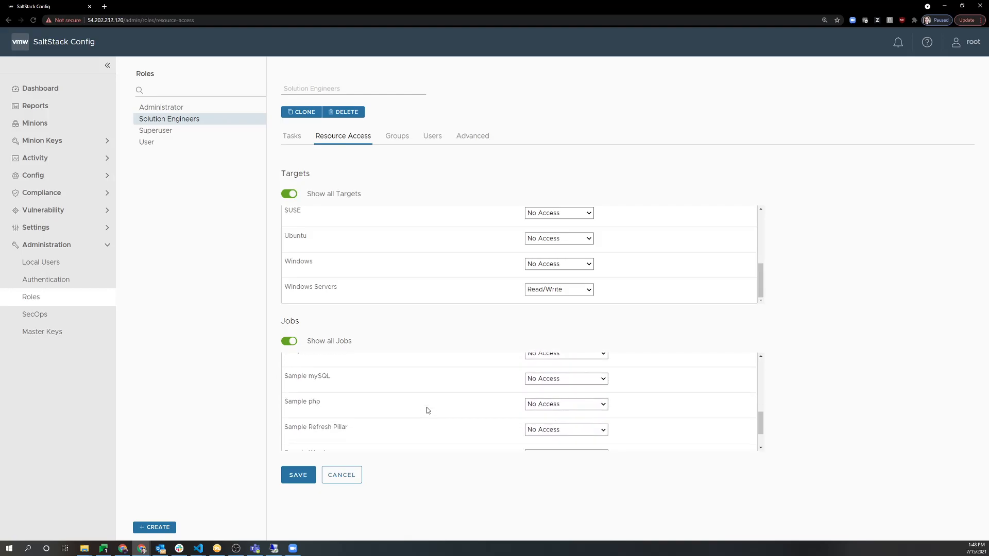
{"action": "scroll", "coordinate": [427, 411], "scroll_direction": "down", "scroll_amount": 2}
{"action": "left_click", "coordinate": [551, 437]}
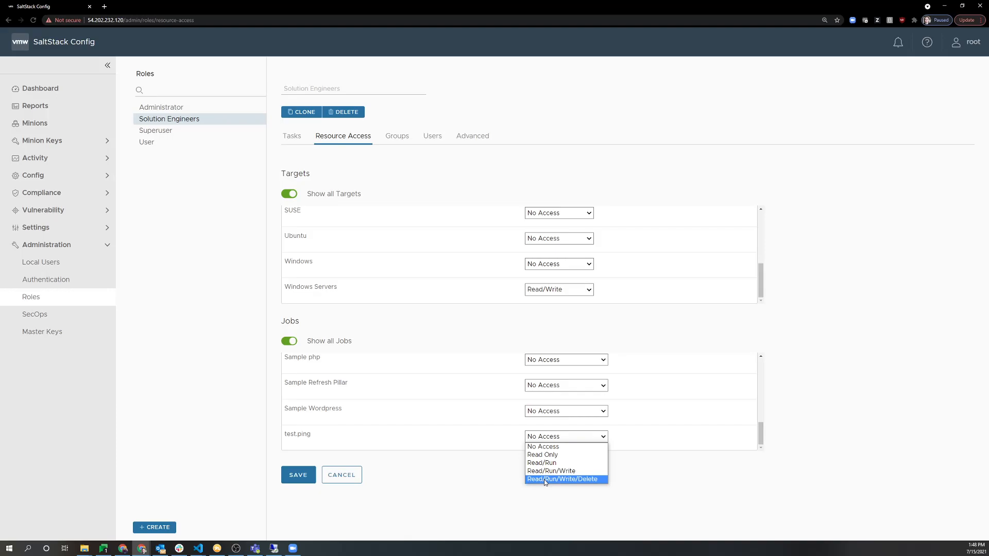
{"action": "left_click", "coordinate": [545, 471]}
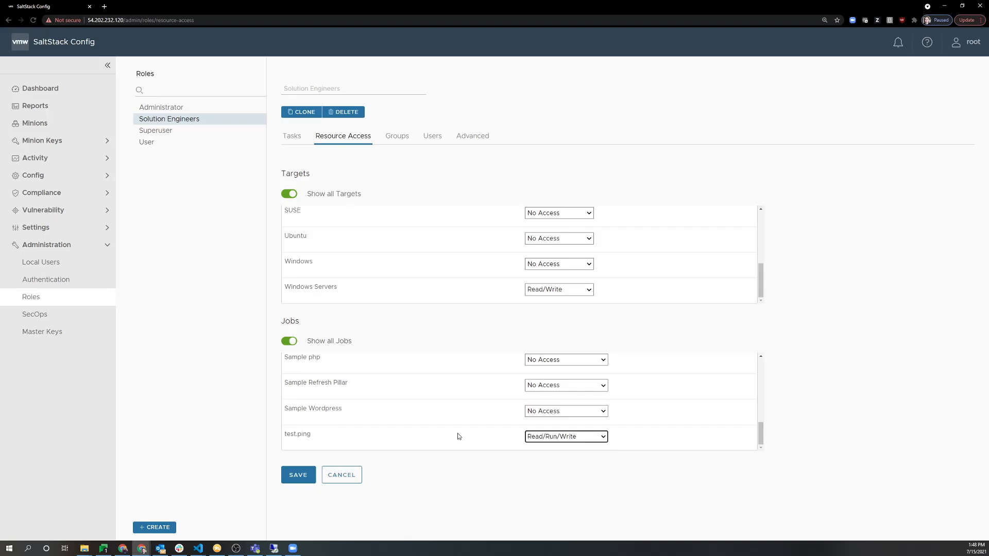
{"action": "left_click", "coordinate": [551, 438]}
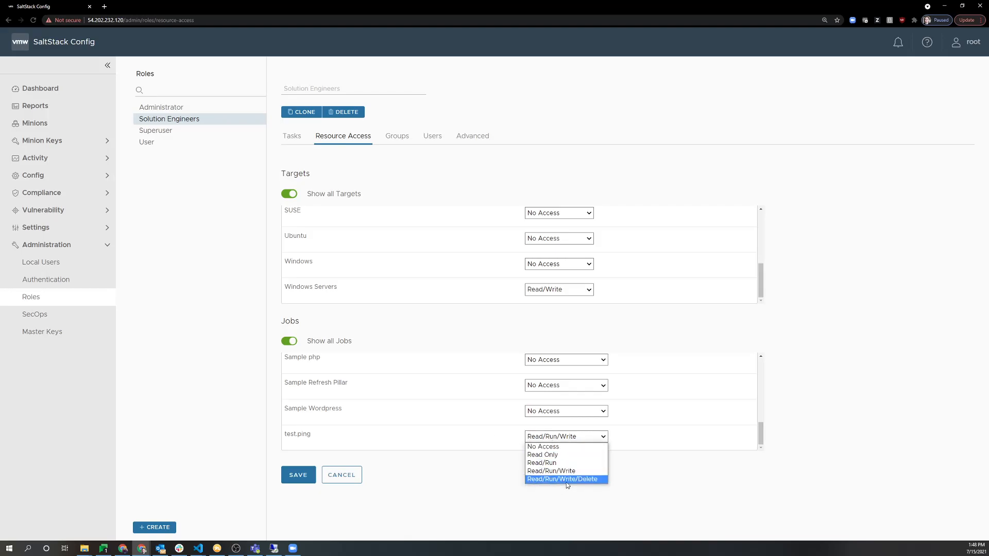
{"action": "left_click", "coordinate": [574, 472]}
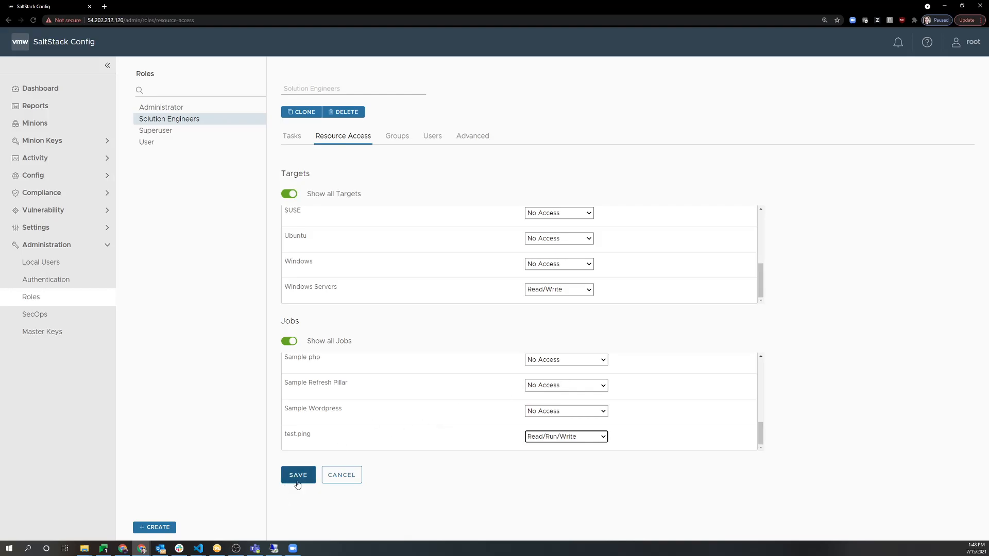
Keep the unsaved permission changes and save the role's resource access.
{"action": "left_click", "coordinate": [395, 139]}
{"action": "left_click", "coordinate": [551, 304]}
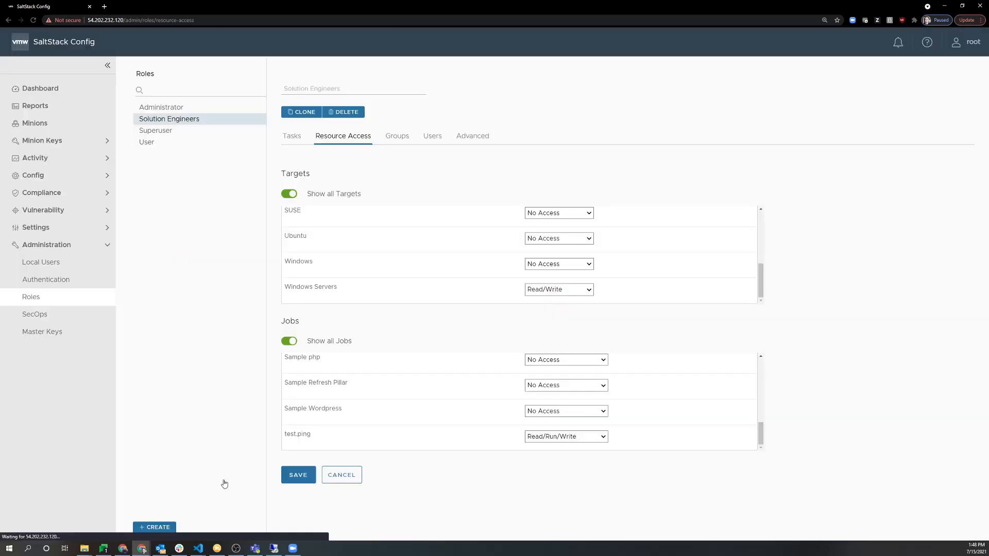
{"action": "left_click", "coordinate": [289, 479]}
Tick the Solution Engineers group for the Solution Engineers role and save.
{"action": "left_click", "coordinate": [396, 156]}
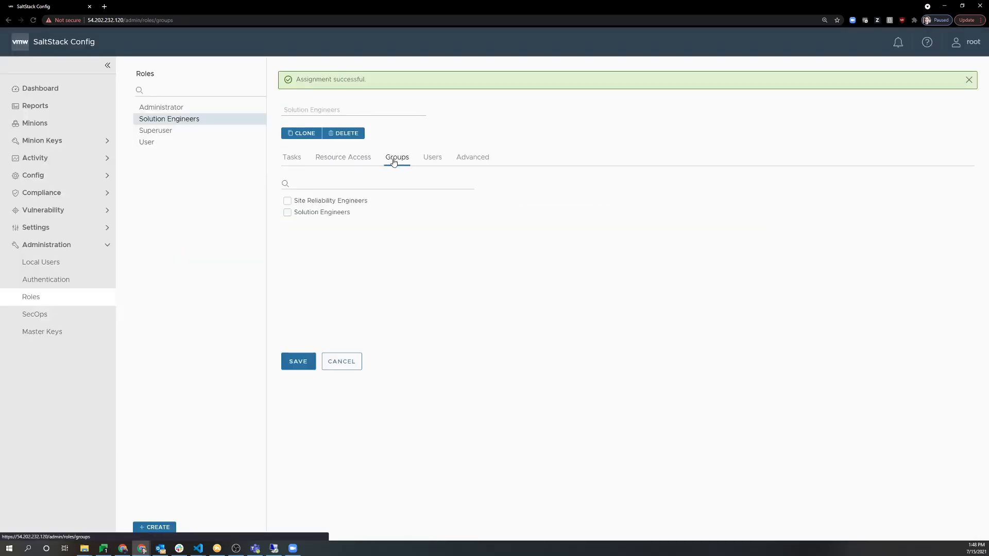
{"action": "left_click", "coordinate": [432, 158]}
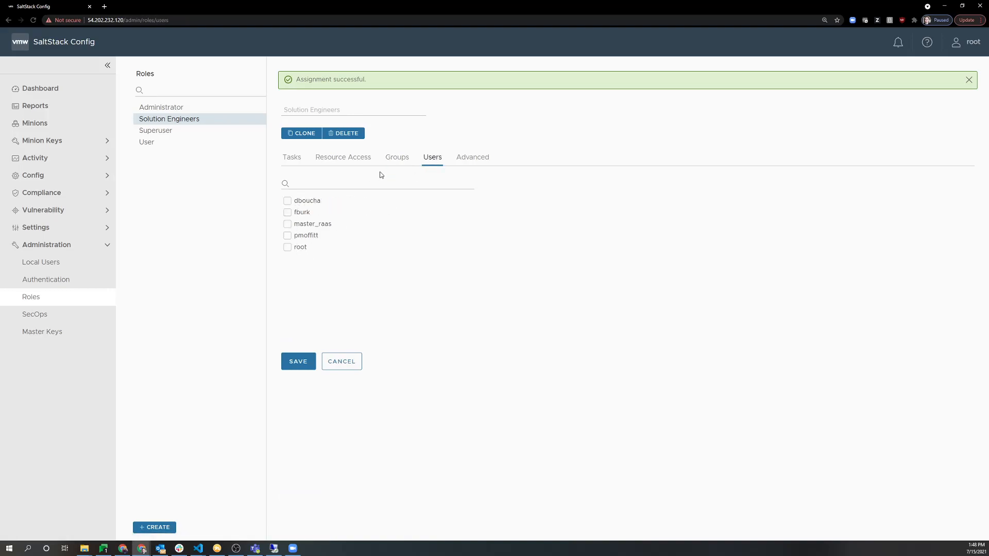
{"action": "left_click", "coordinate": [396, 137]}
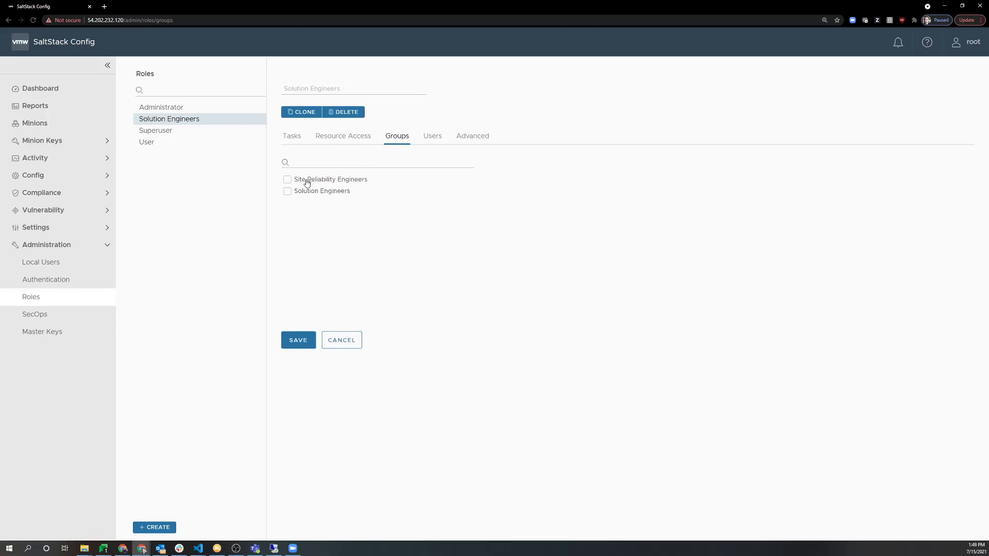
{"action": "left_click", "coordinate": [303, 192]}
{"action": "left_click", "coordinate": [297, 339]}
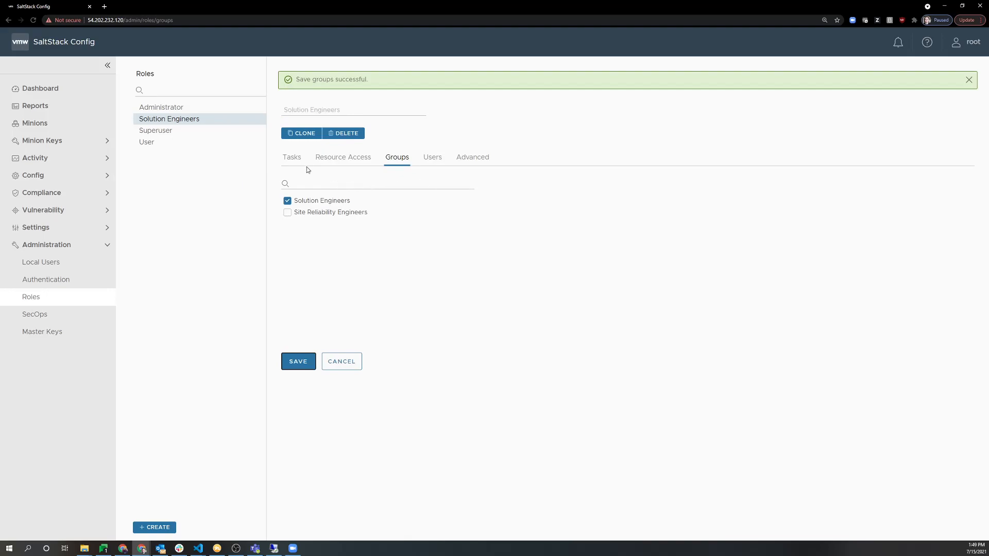
Check Superuser's resource permissions and group assignments, then select the Administrator role.
{"action": "left_click", "coordinate": [178, 133]}
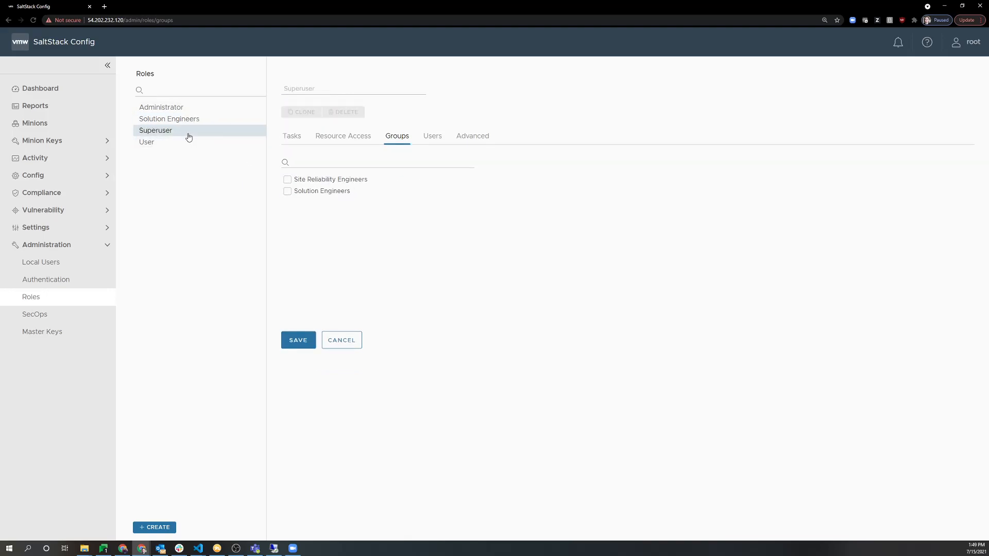
{"action": "left_click", "coordinate": [345, 135]}
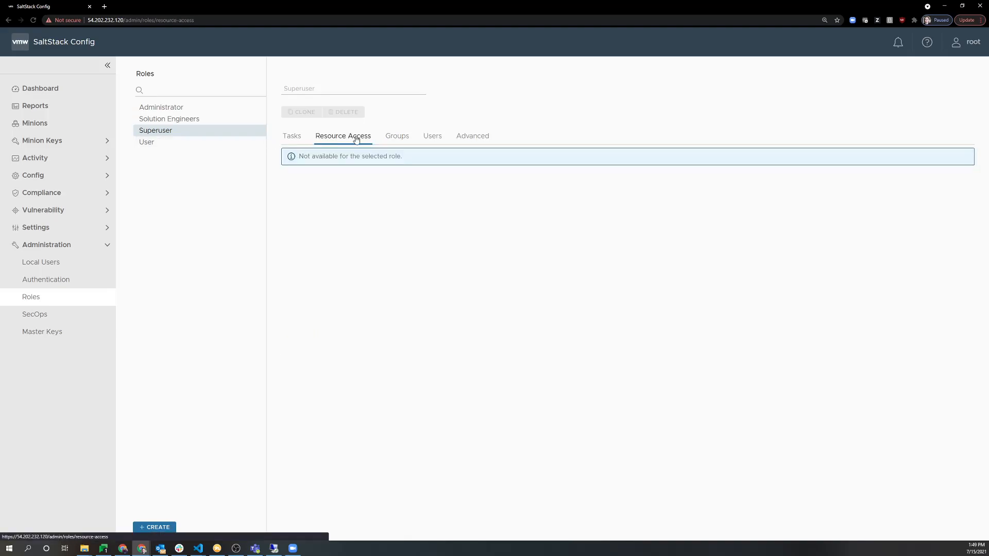
{"action": "left_click", "coordinate": [393, 138]}
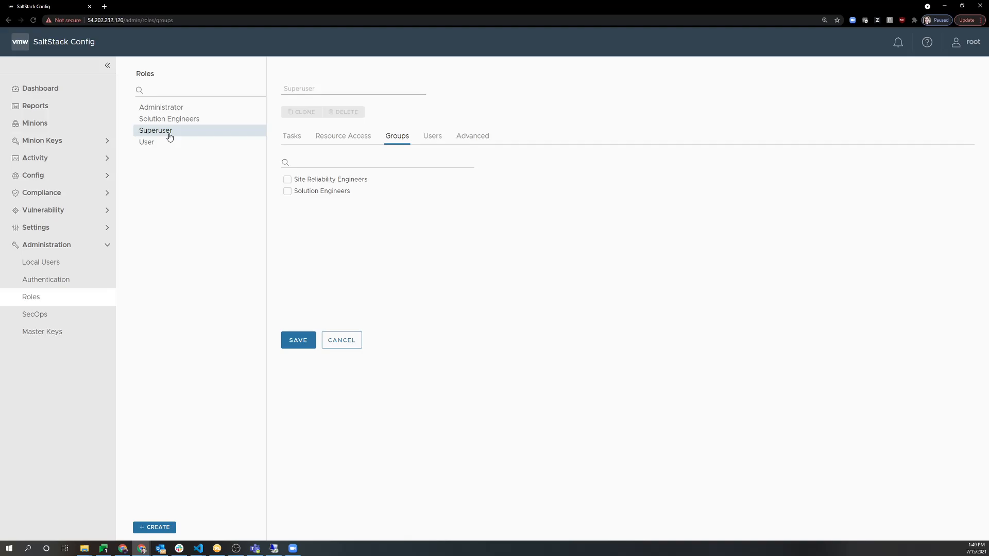
{"action": "left_click", "coordinate": [177, 107]}
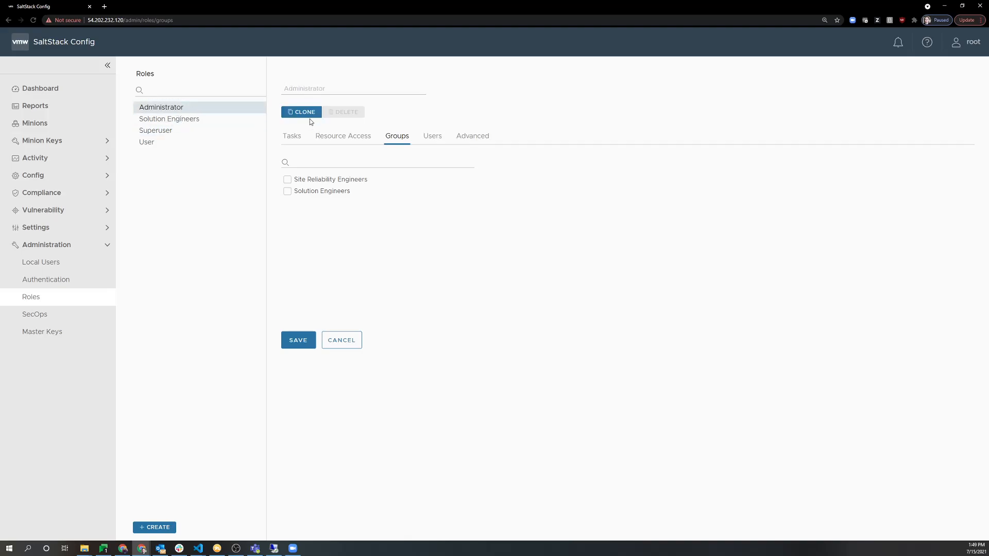
Clone the Administrator role as a new role named SREs and save it.
{"action": "left_click", "coordinate": [305, 112]}
{"action": "left_click", "coordinate": [330, 88]}
{"action": "type", "text": "SRE"}
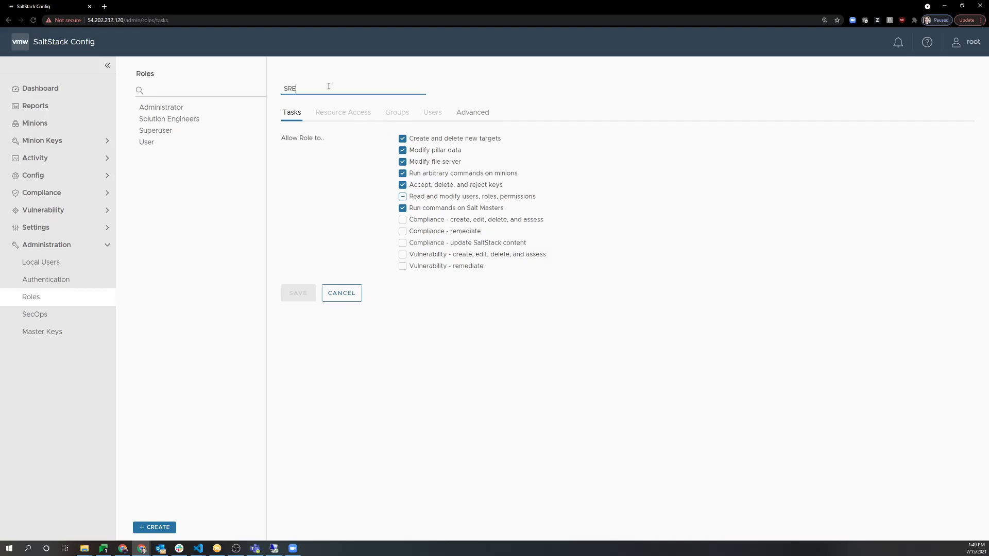
{"action": "type", "text": "s"}
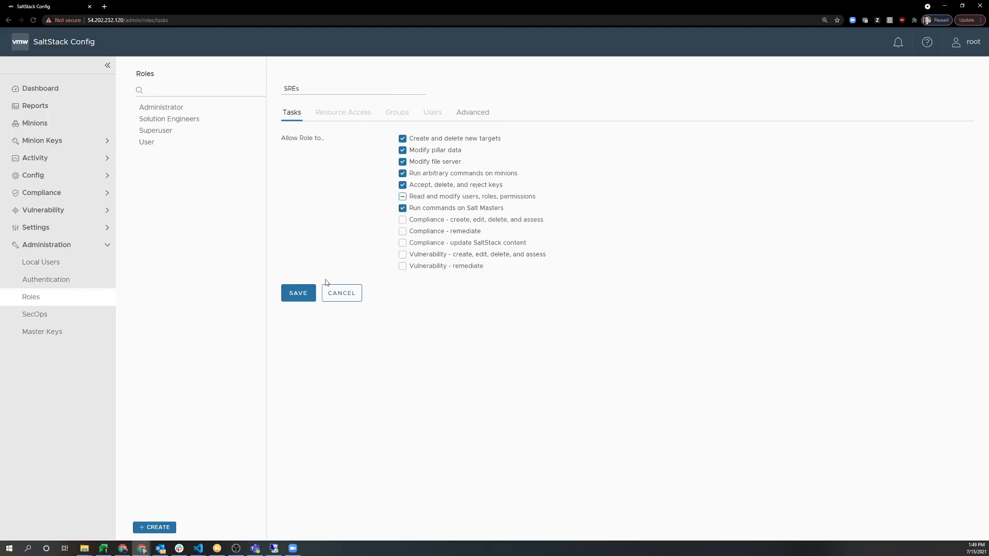
{"action": "left_click", "coordinate": [304, 292]}
Allow SREs all compliance and vulnerability tasks, including assessment, remediation and content updates.
{"action": "left_click", "coordinate": [423, 264]}
{"action": "left_click", "coordinate": [422, 276]}
{"action": "left_click", "coordinate": [421, 290]}
{"action": "left_click", "coordinate": [420, 300]}
{"action": "left_click", "coordinate": [419, 312]}
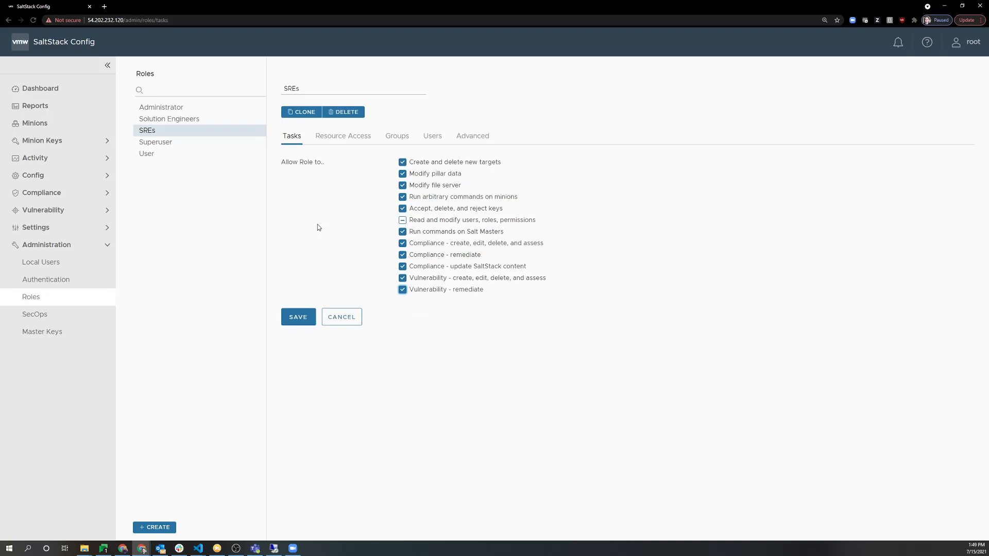
Review SREs resource access, leaving CentOS at No Access, then sign out of the root account.
{"action": "left_click", "coordinate": [352, 136]}
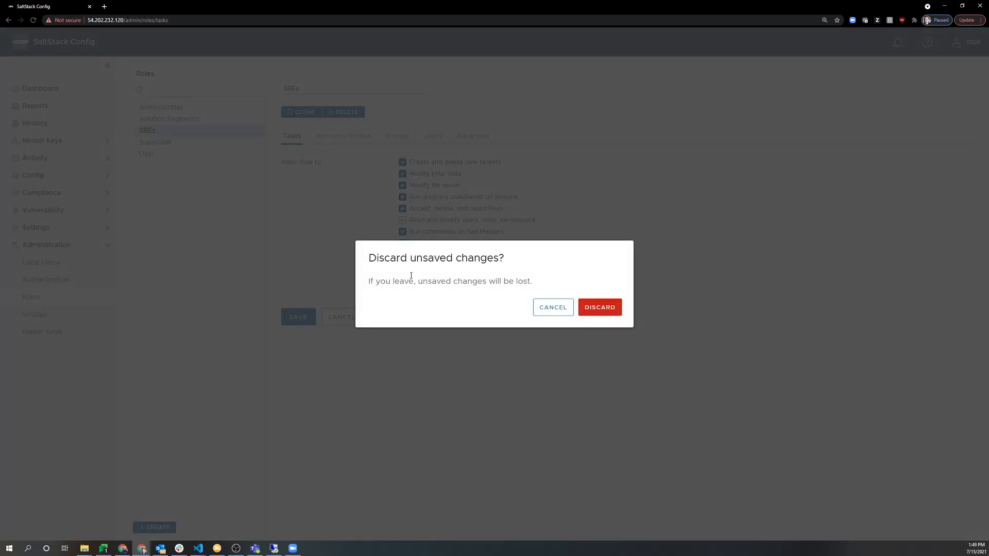
{"action": "left_click", "coordinate": [538, 308]}
{"action": "left_click", "coordinate": [341, 157]}
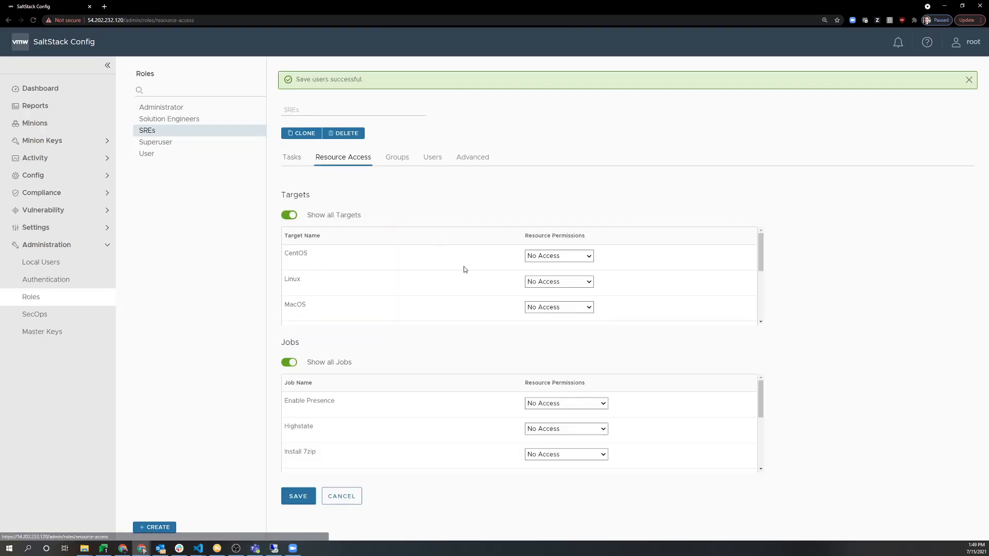
{"action": "left_click", "coordinate": [553, 256]}
{"action": "left_click", "coordinate": [554, 256]}
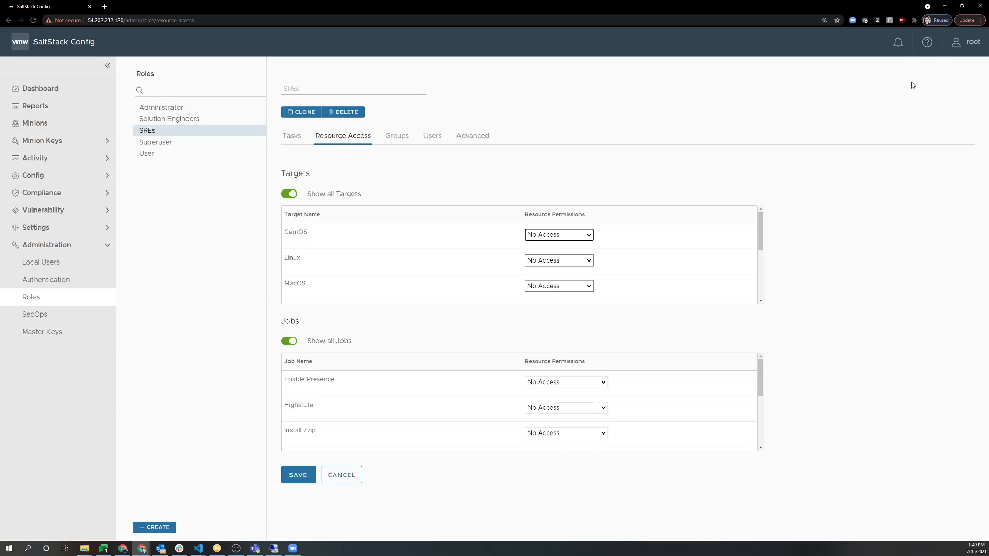
{"action": "left_click", "coordinate": [964, 42]}
{"action": "left_click", "coordinate": [914, 519]}
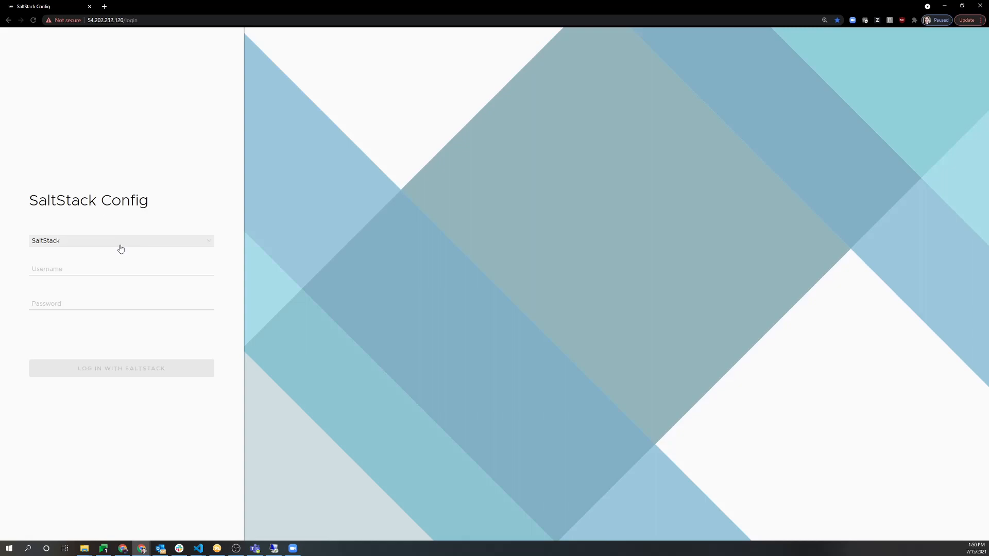
Sign in with the SaltStack login type using the directory user's username and password.
{"action": "left_click", "coordinate": [120, 242]}
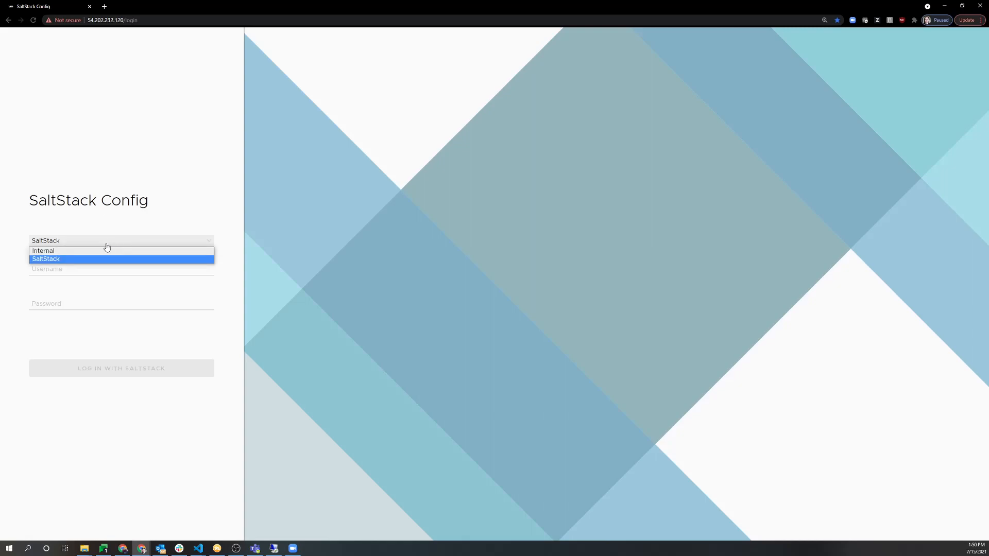
{"action": "left_click", "coordinate": [70, 253]}
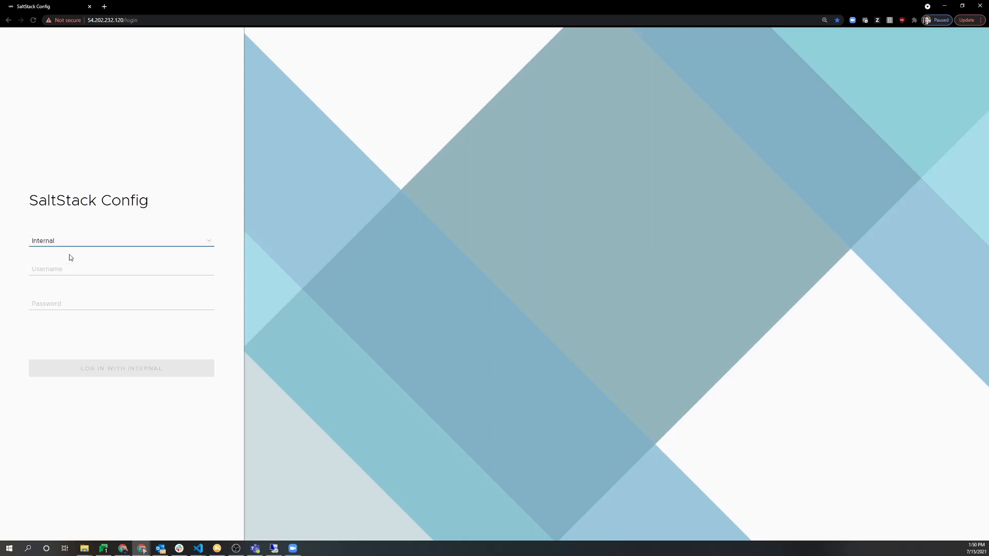
{"action": "left_click", "coordinate": [71, 243]}
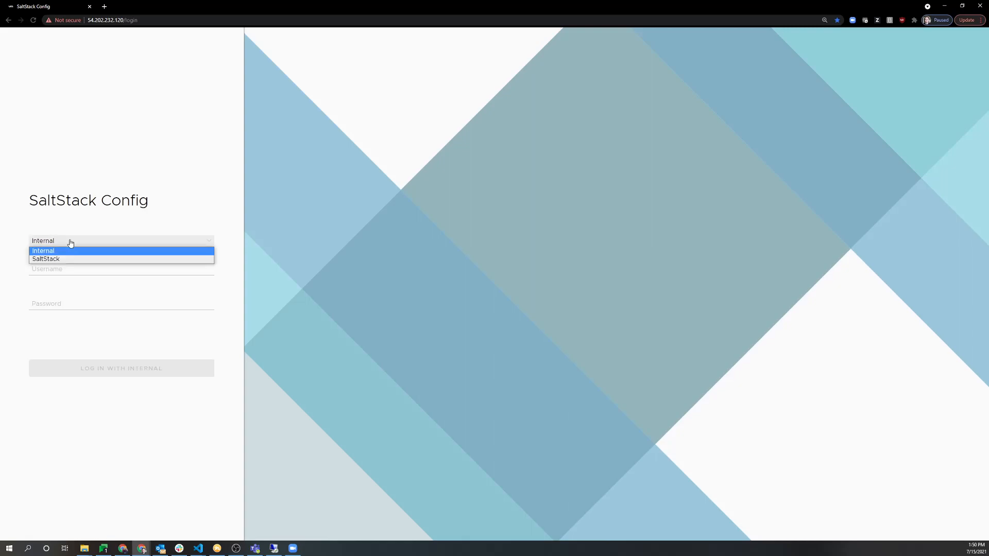
{"action": "left_click", "coordinate": [70, 243]}
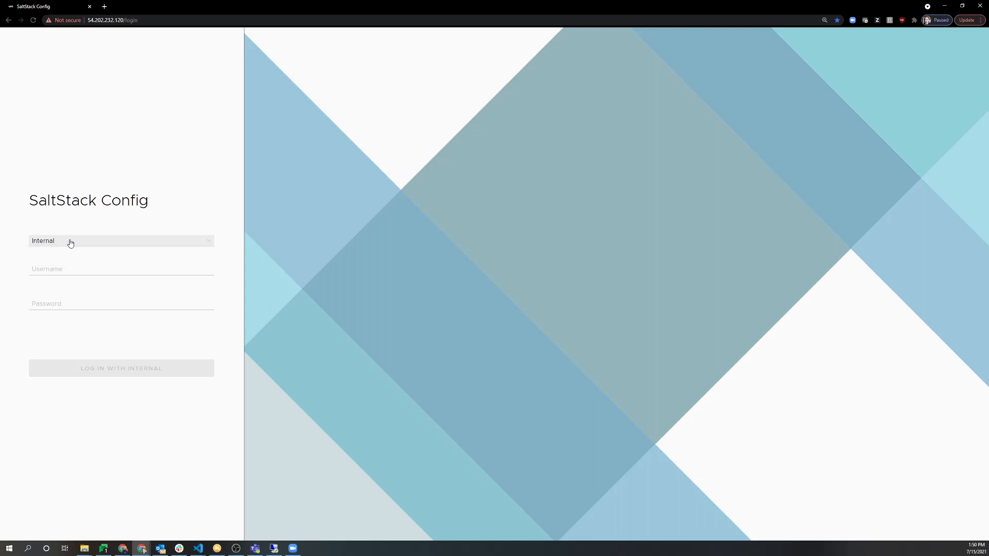
{"action": "left_click", "coordinate": [70, 245]}
{"action": "left_click", "coordinate": [71, 258]}
{"action": "left_click", "coordinate": [84, 270]}
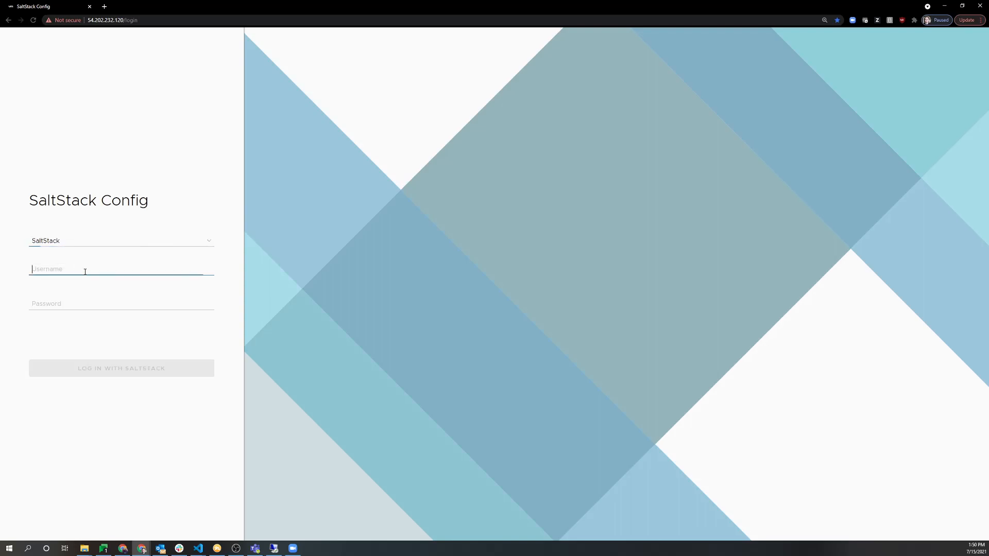
{"action": "key", "text": "Tab"}
{"action": "type", "text": "•"}
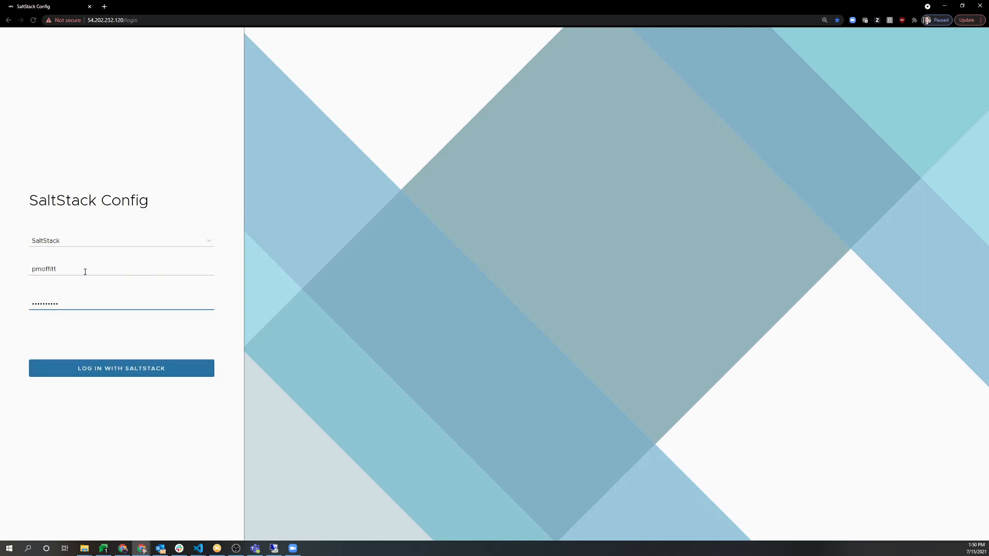
{"action": "left_click", "coordinate": [136, 368]}
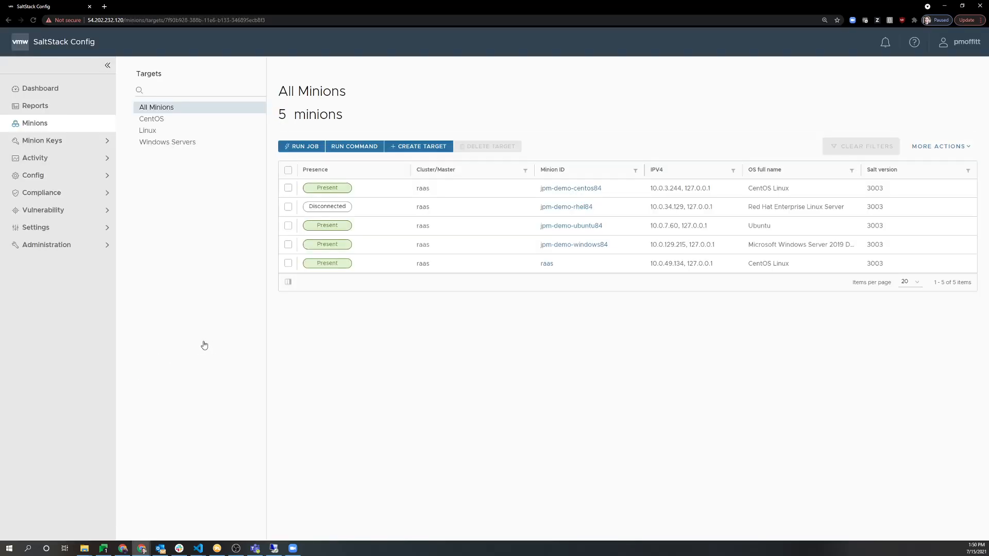
Browse the minion lists of the CentOS, Linux and Windows Servers targets.
{"action": "left_click", "coordinate": [157, 120]}
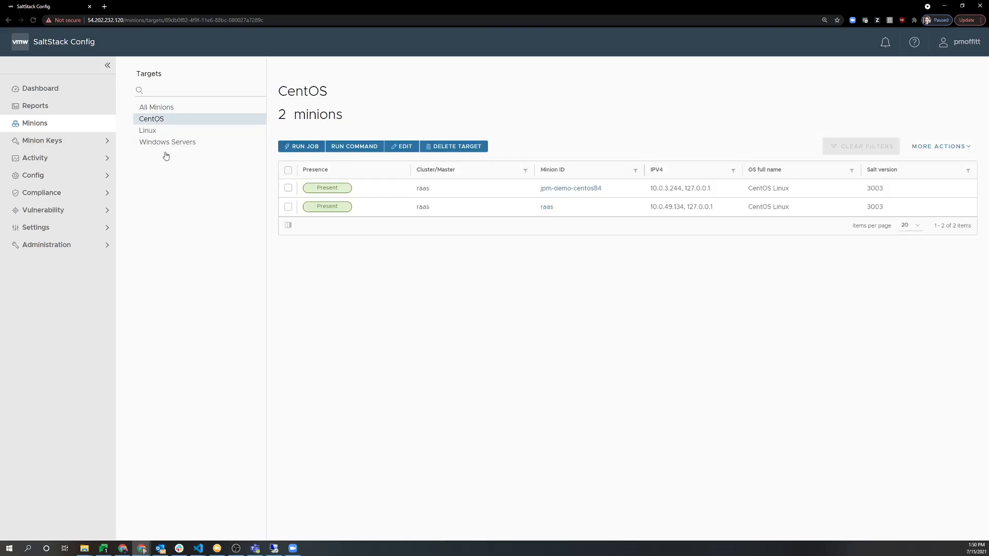
{"action": "left_click", "coordinate": [161, 132]}
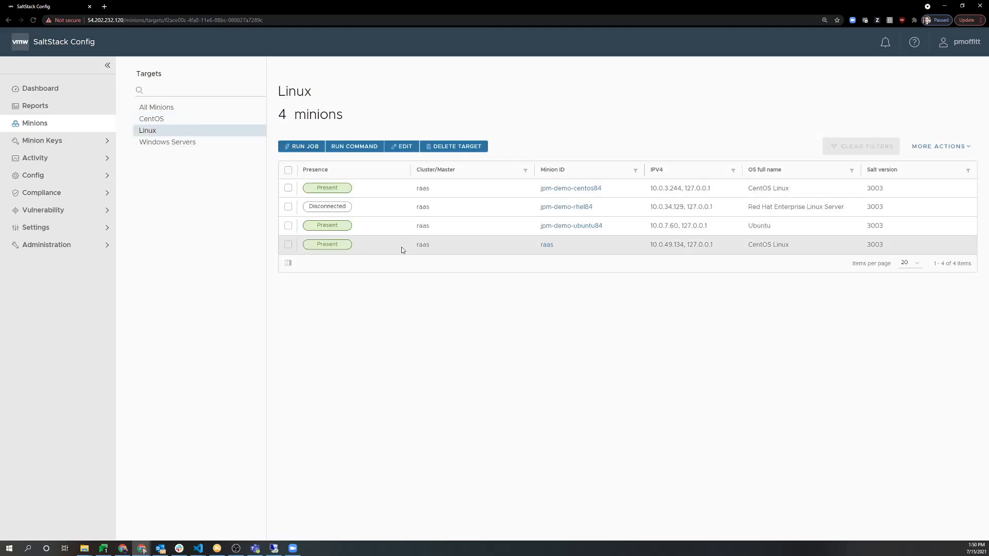
{"action": "left_click", "coordinate": [181, 119]}
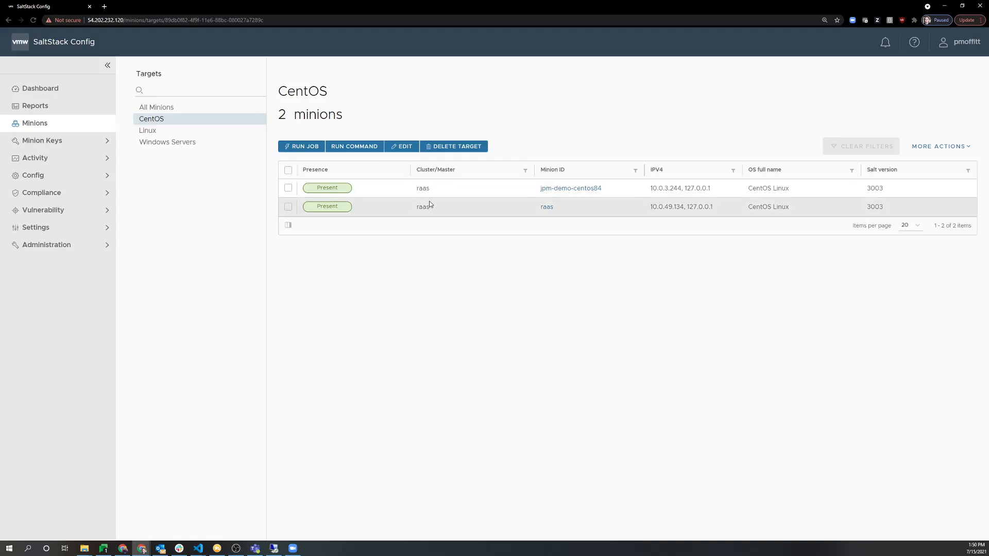
{"action": "left_click", "coordinate": [221, 149]}
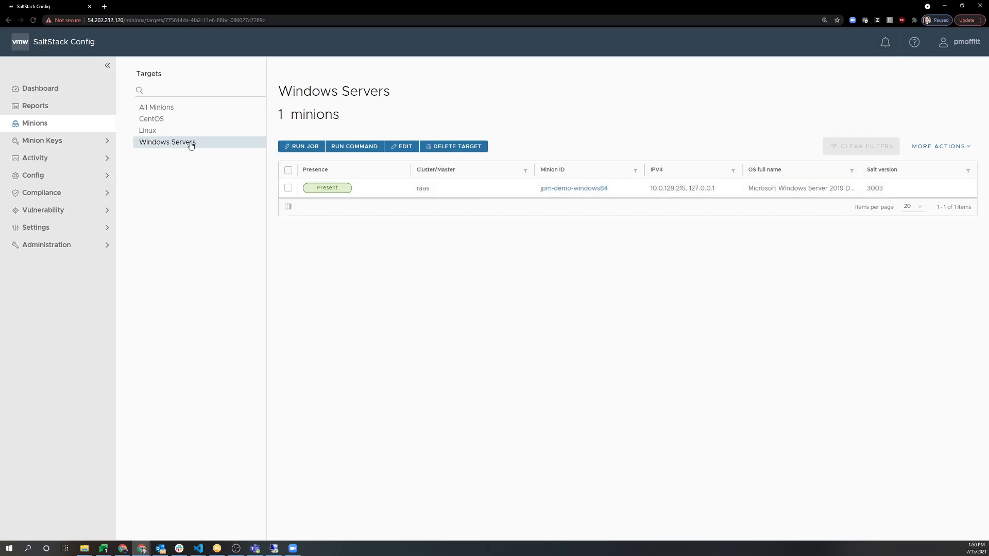
{"action": "left_click", "coordinate": [161, 133]}
{"action": "left_click", "coordinate": [153, 119]}
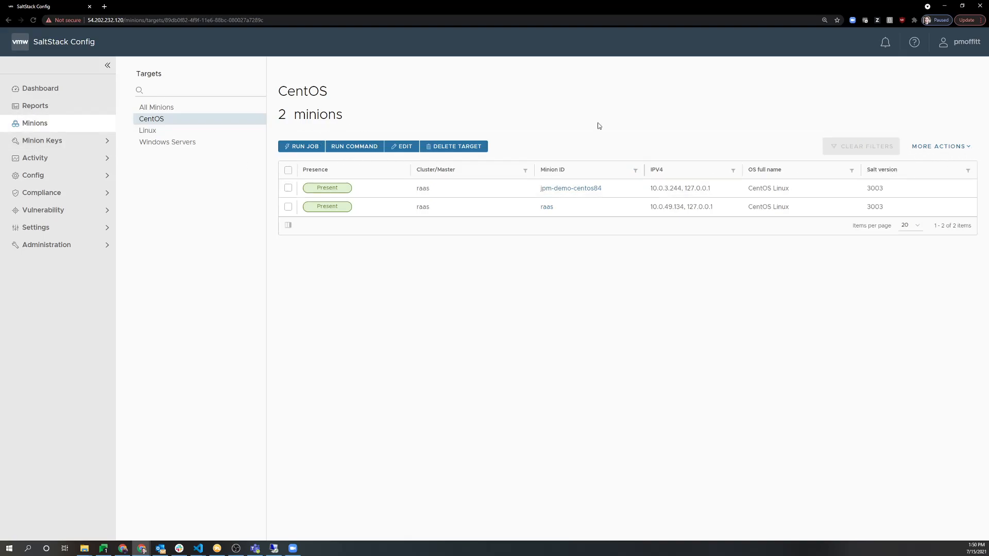
Review the Linux target's four minions, then return to CentOS's two minions.
{"action": "left_click_drag", "start_coordinate": [288, 92], "coordinate": [354, 148]}
{"action": "left_click", "coordinate": [312, 133]}
{"action": "left_click", "coordinate": [172, 132]}
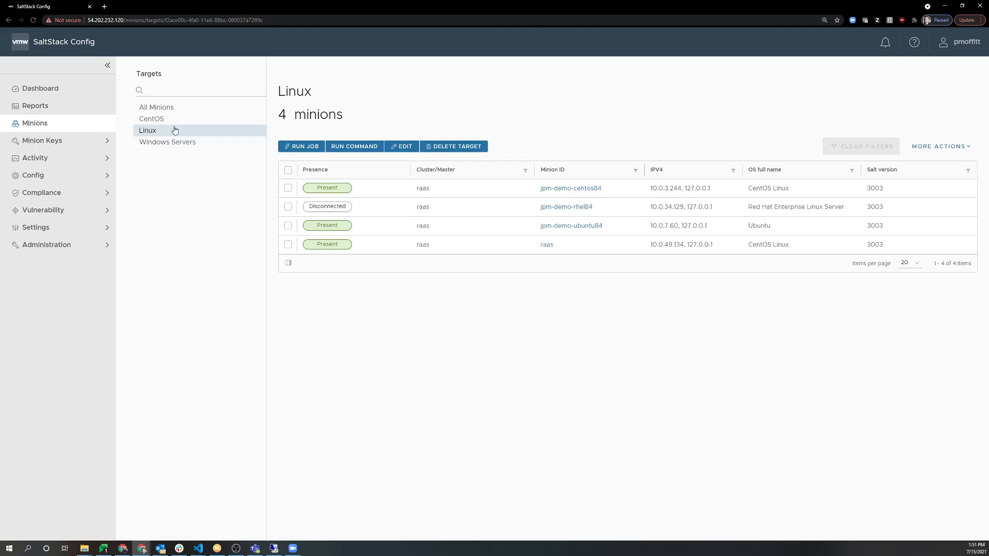
{"action": "left_click", "coordinate": [172, 119]}
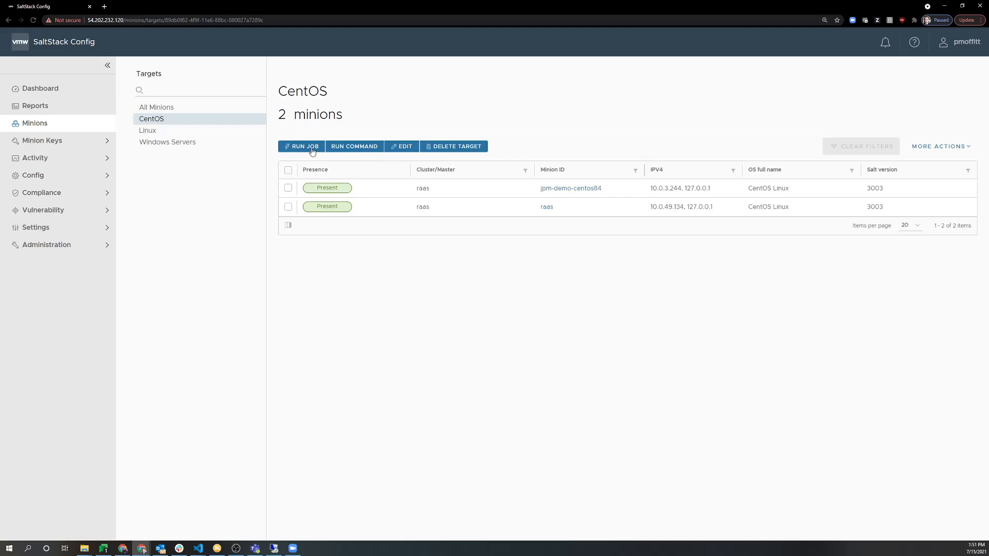
Go through Config > Jobs to the All Minions overview.
{"action": "left_click", "coordinate": [57, 176]}
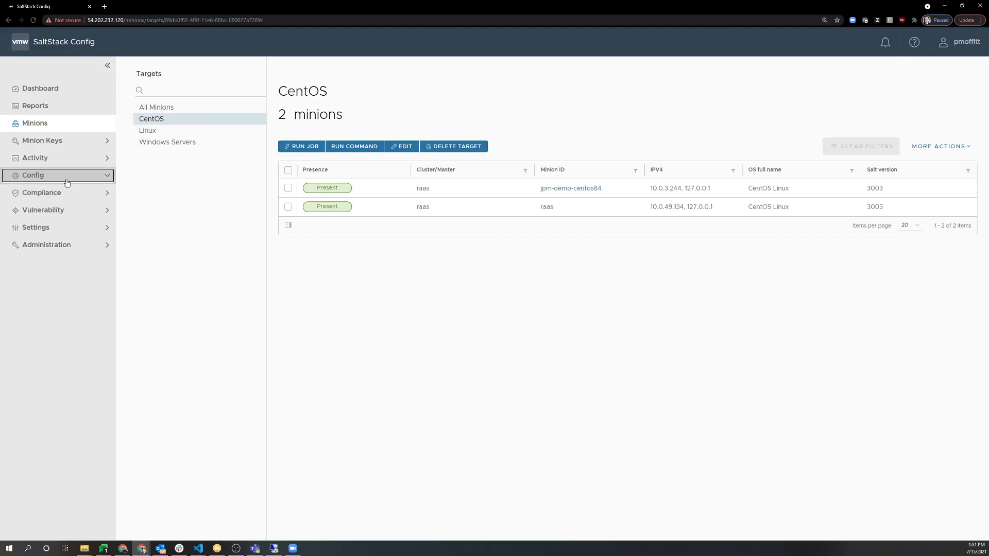
{"action": "left_click", "coordinate": [56, 193]}
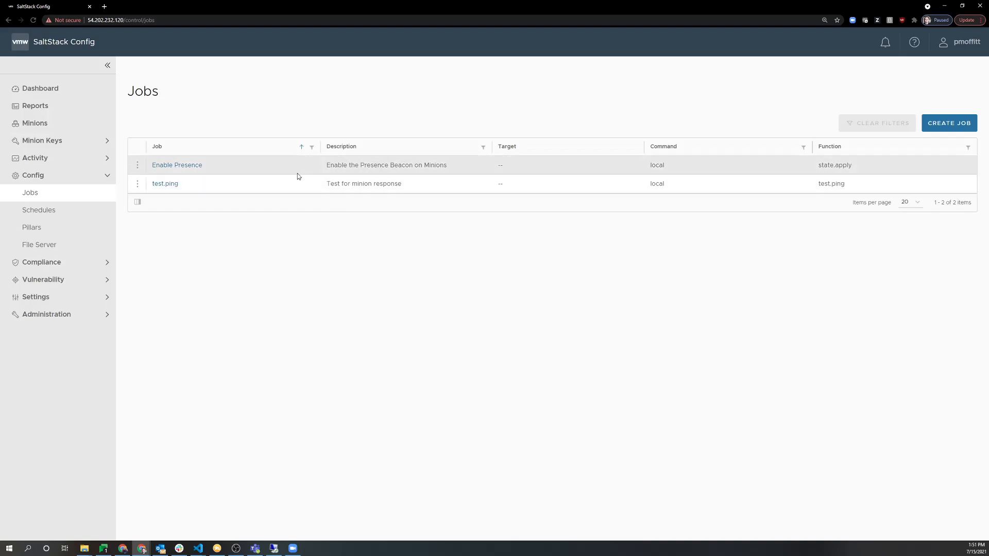
{"action": "left_click", "coordinate": [78, 123]}
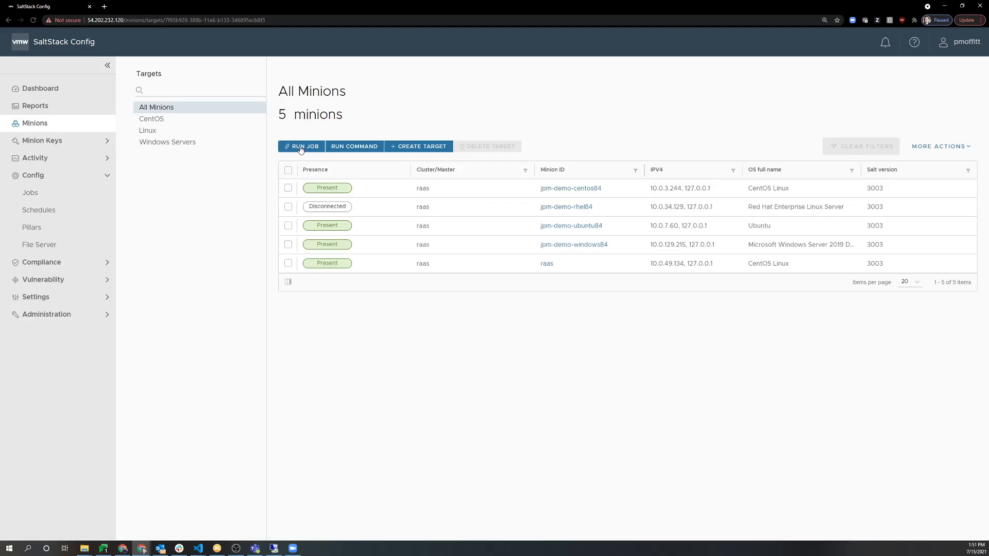
Run the test.ping job on all minions, then show the CentOS target.
{"action": "left_click", "coordinate": [302, 148]}
{"action": "left_click", "coordinate": [448, 262]}
{"action": "left_click", "coordinate": [470, 297]}
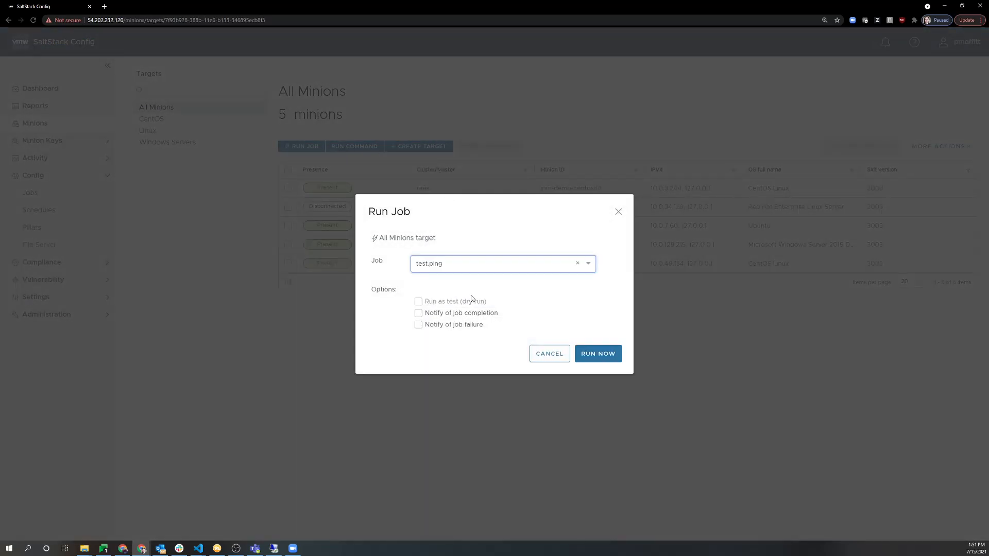
{"action": "left_click", "coordinate": [592, 354]}
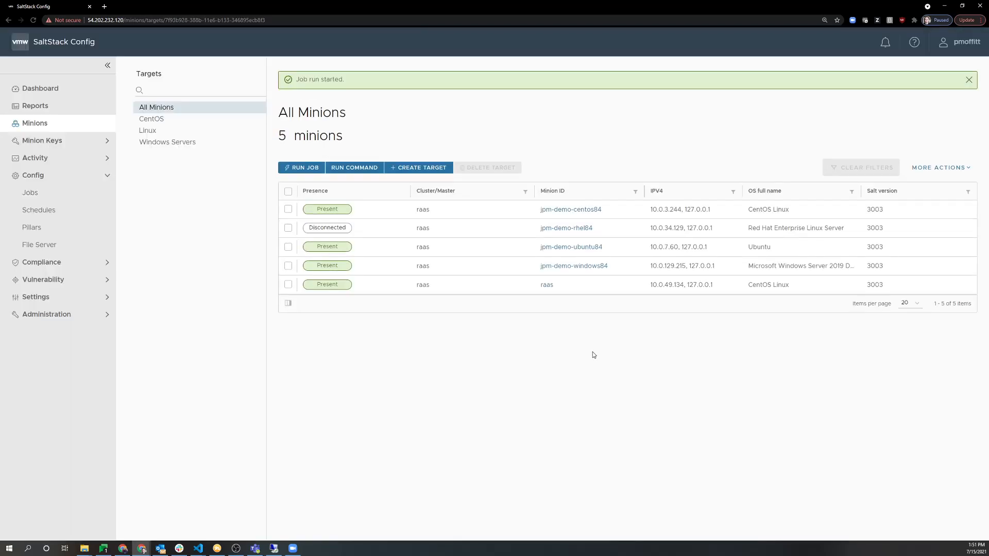
{"action": "left_click", "coordinate": [175, 119]}
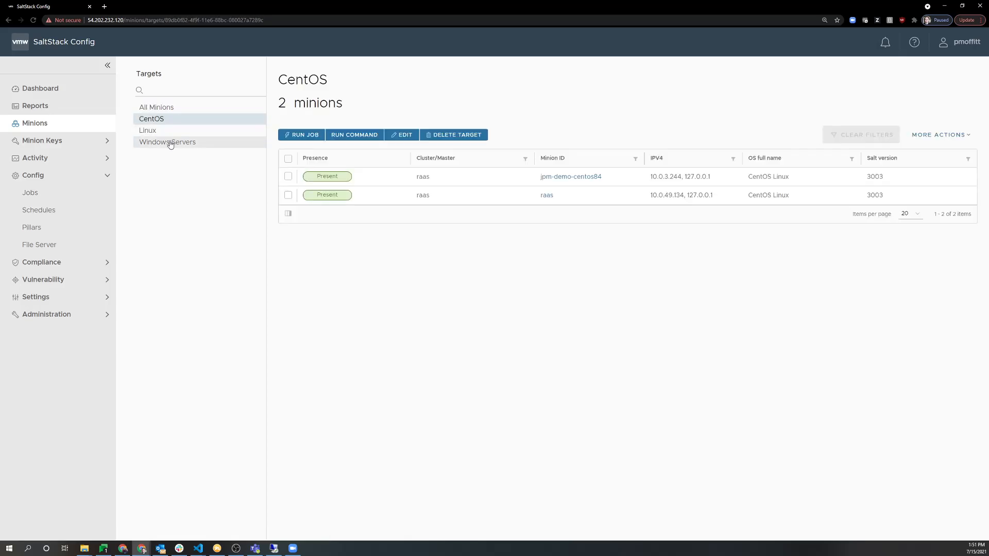
Inspect the Enable Presence job's JSON data, including the beacon-interval key, and leave unsaved.
{"action": "left_click", "coordinate": [66, 200]}
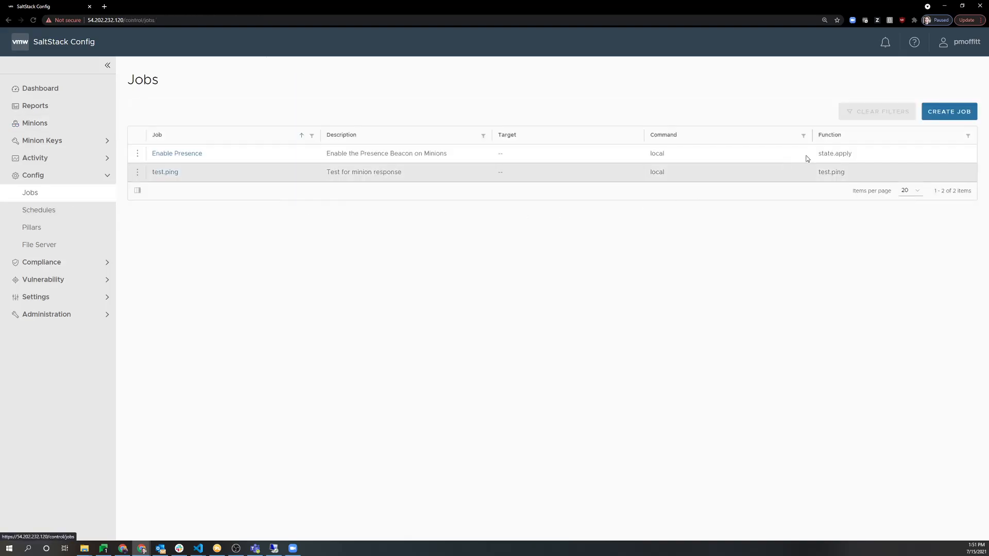
{"action": "left_click", "coordinate": [167, 158]}
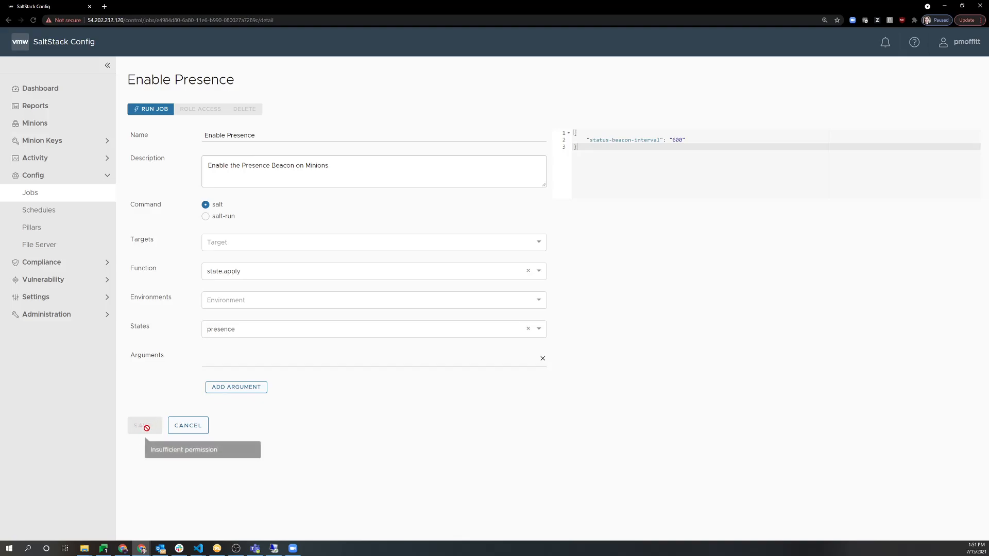
{"action": "left_click_drag", "start_coordinate": [599, 140], "coordinate": [682, 139]}
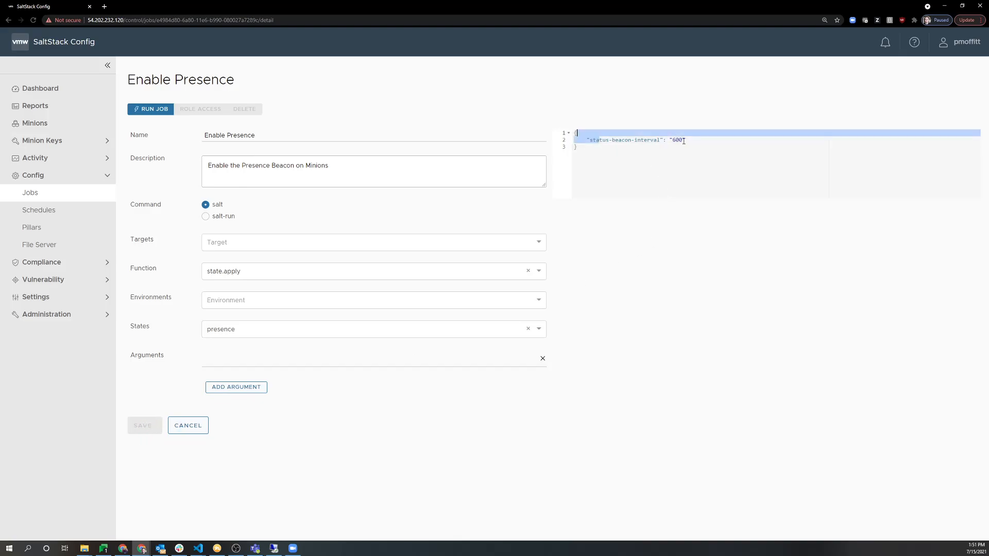
{"action": "left_click_drag", "start_coordinate": [611, 140], "coordinate": [660, 149]}
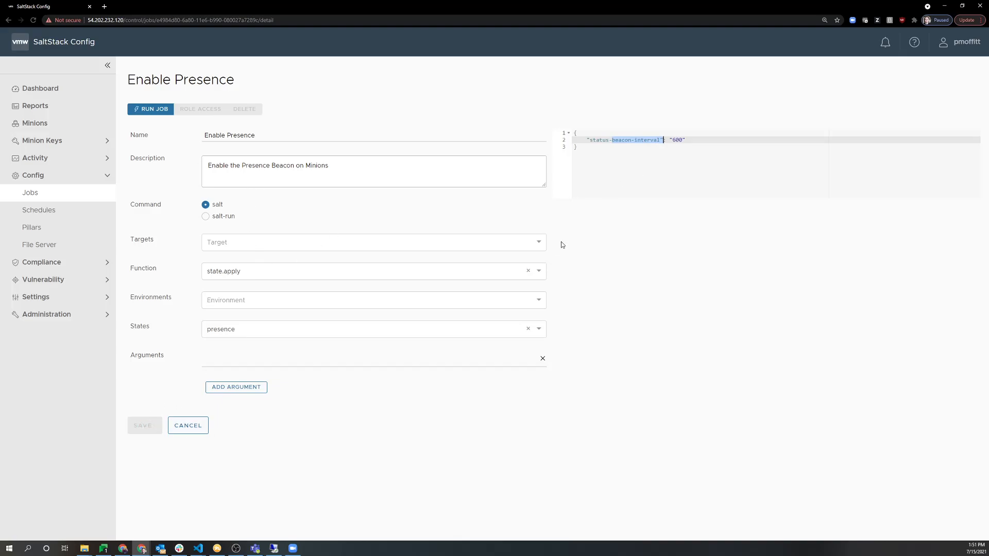
{"action": "left_click", "coordinate": [190, 433]}
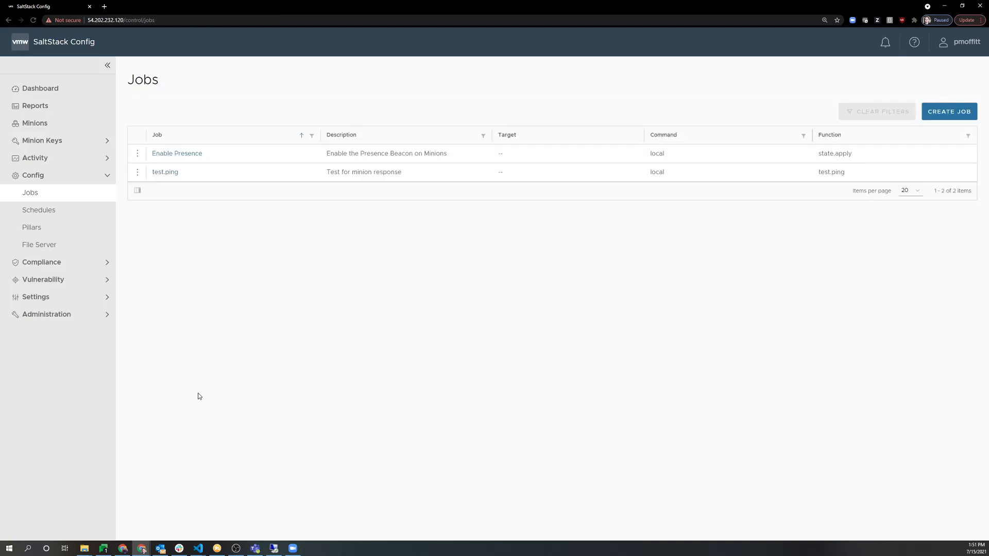
Try editing and saving the test.ping job's arguments, which is not permitted, then cancel.
{"action": "left_click", "coordinate": [160, 170]}
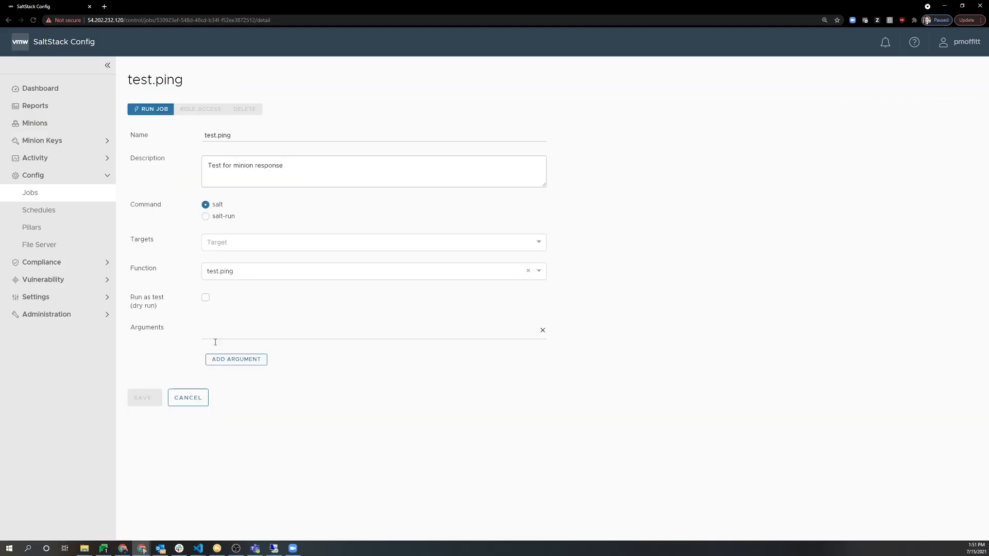
{"action": "left_click", "coordinate": [329, 330]}
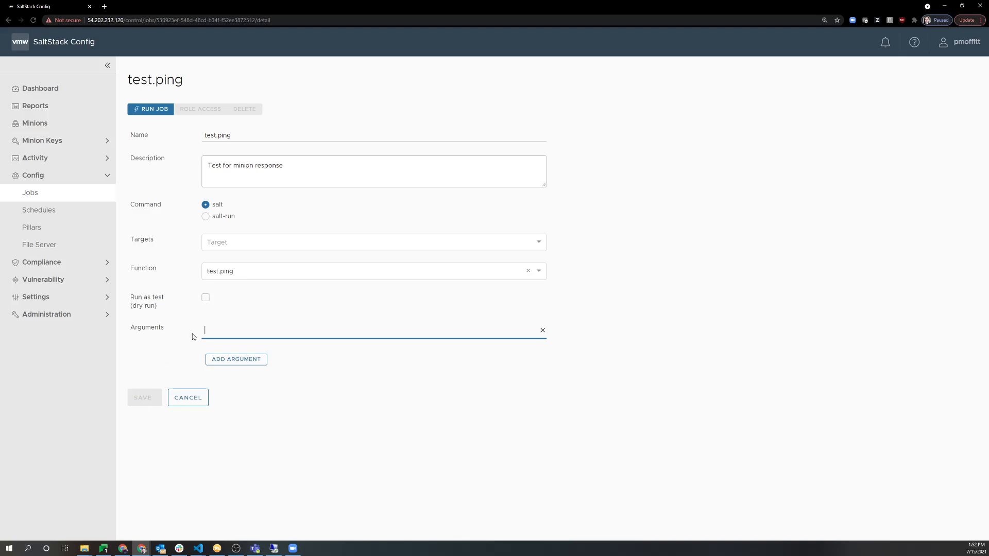
{"action": "left_click", "coordinate": [190, 430]}
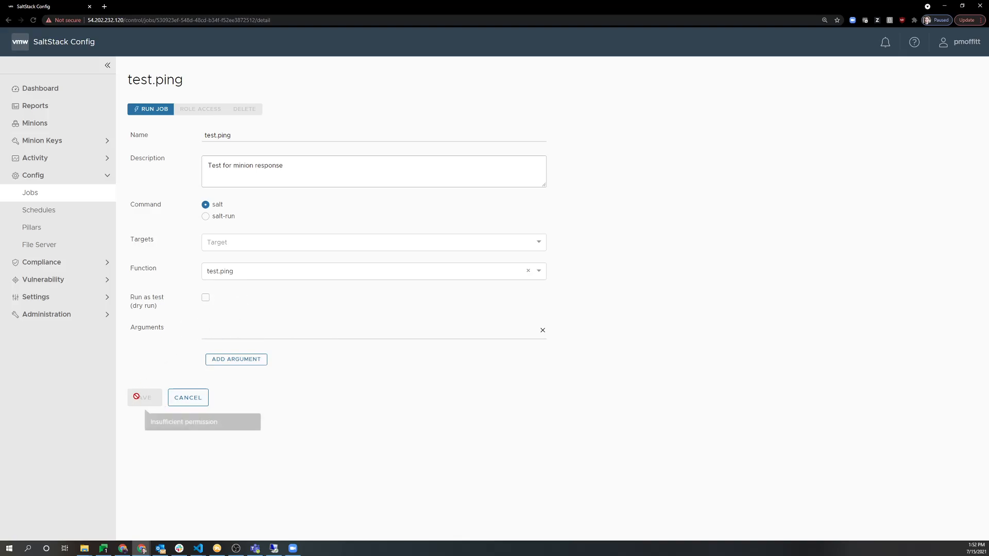
{"action": "left_click", "coordinate": [215, 330]}
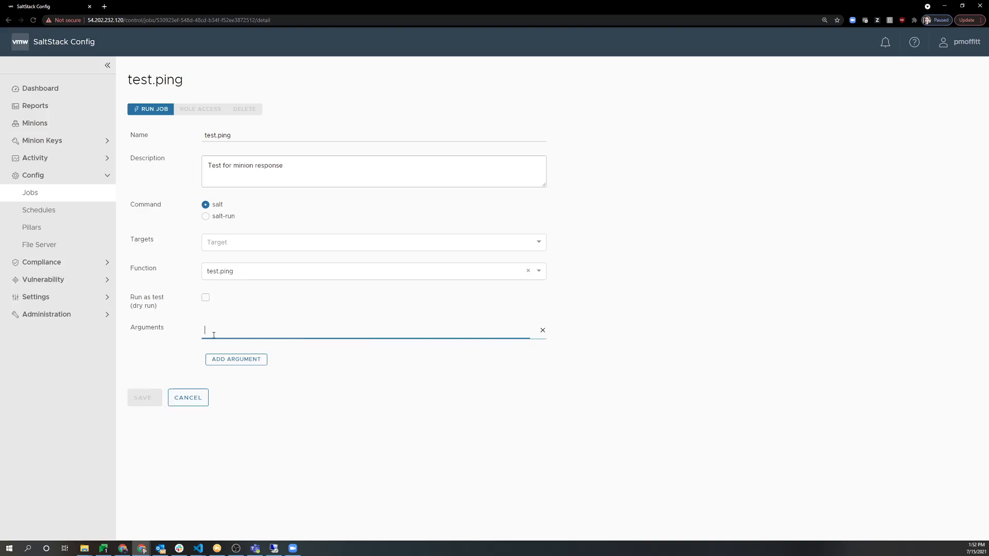
{"action": "left_click", "coordinate": [170, 405]}
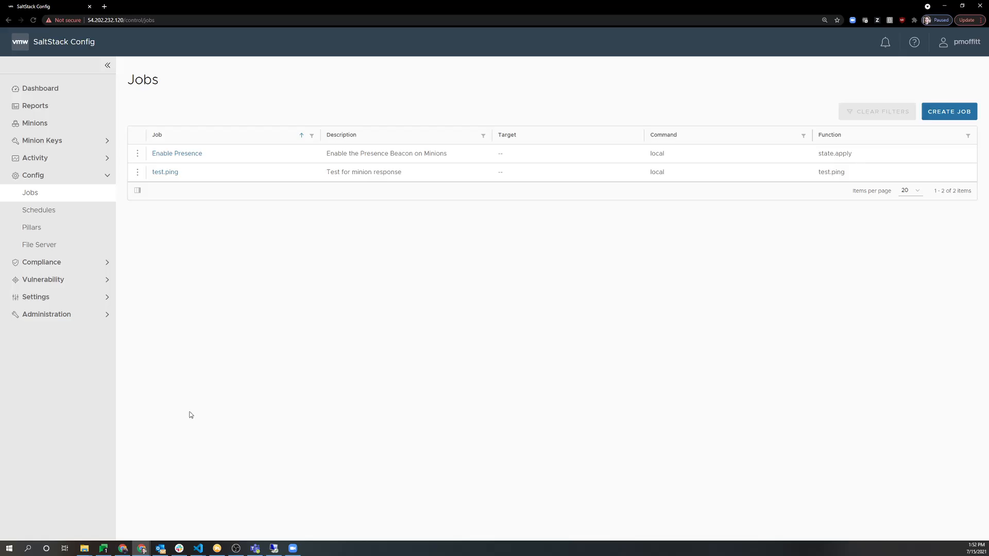
{"action": "left_click", "coordinate": [274, 548]}
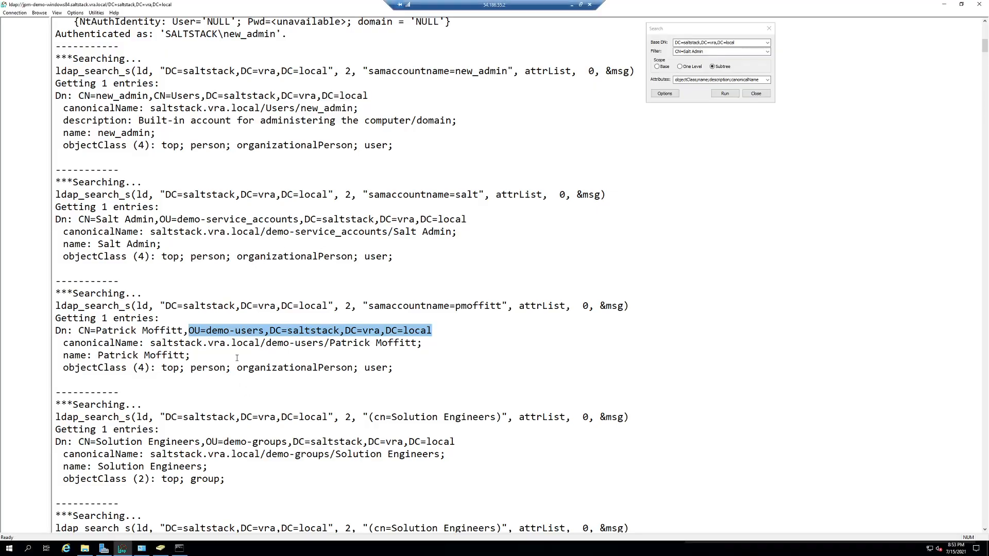
{"action": "left_click", "coordinate": [161, 548]}
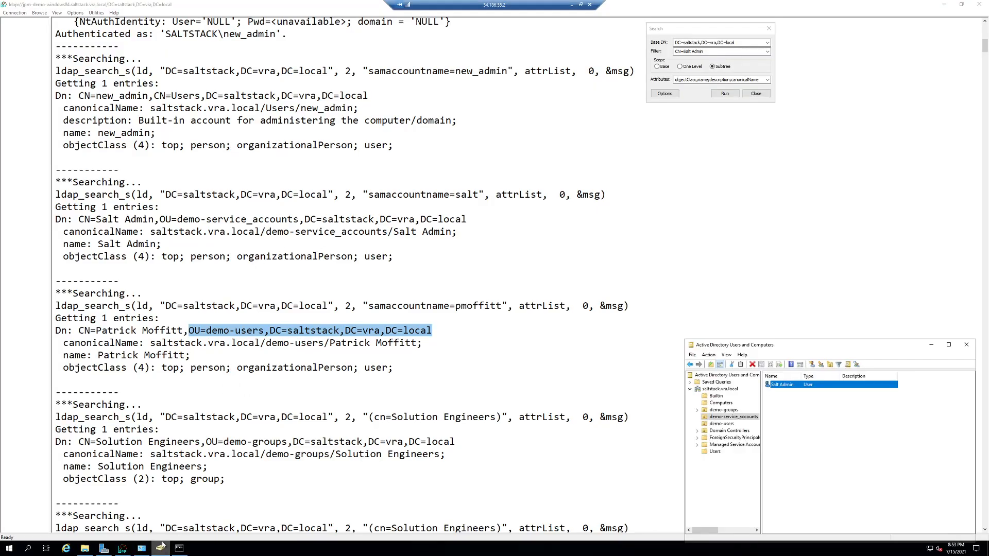
{"action": "left_click", "coordinate": [724, 424]}
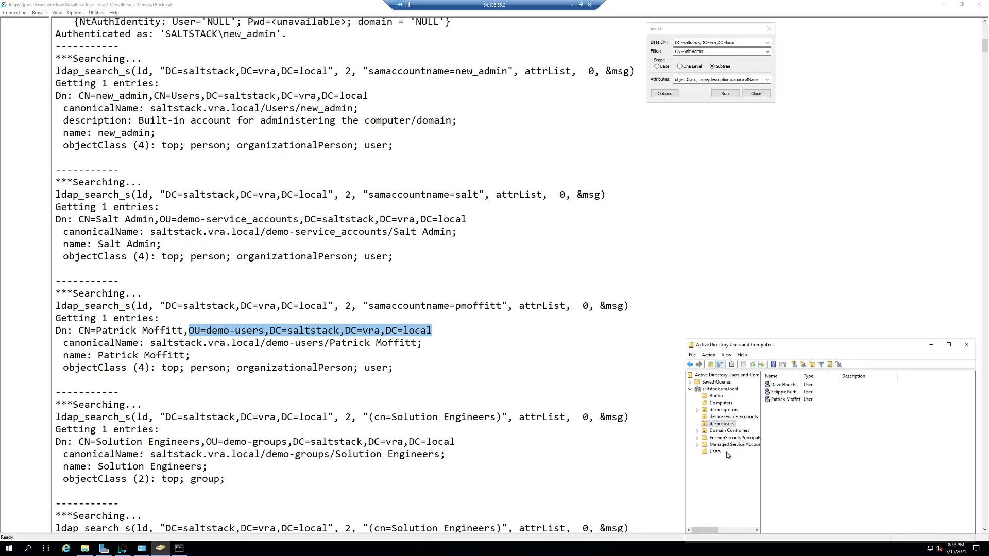
{"action": "left_click", "coordinate": [724, 410]}
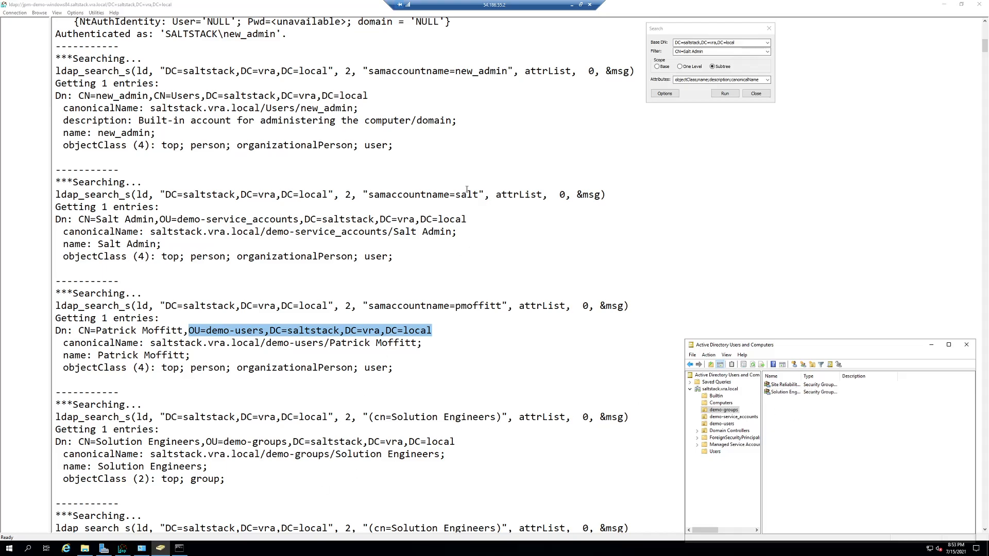
{"action": "left_click", "coordinate": [572, 4]}
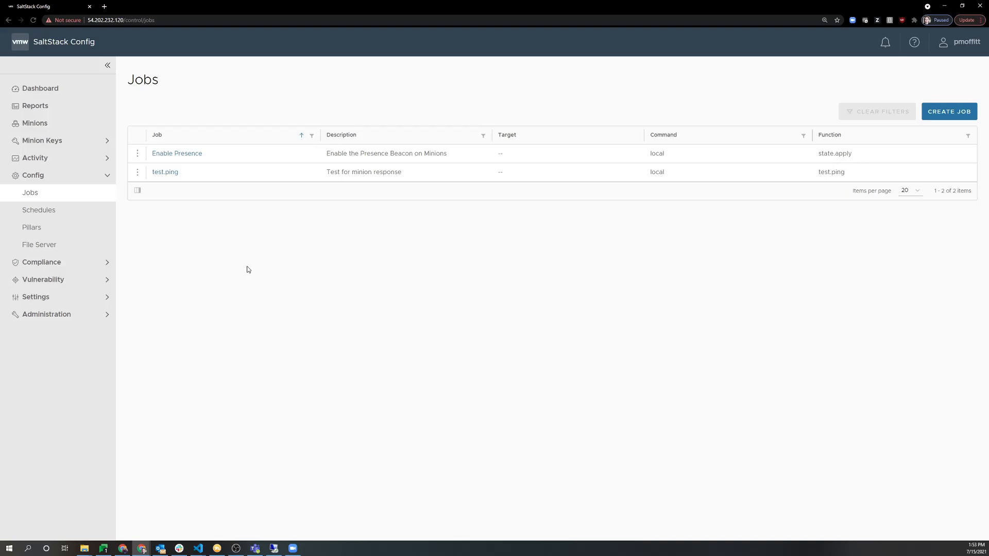
Open the jpm-demo-windows84 minion's details from the Windows Servers target.
{"action": "left_click", "coordinate": [37, 123]}
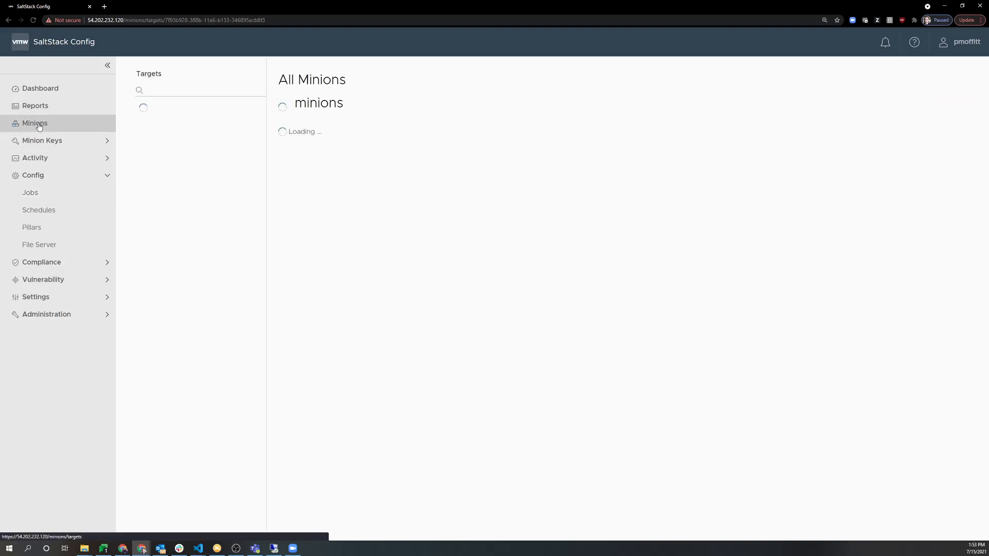
{"action": "left_click", "coordinate": [180, 143]}
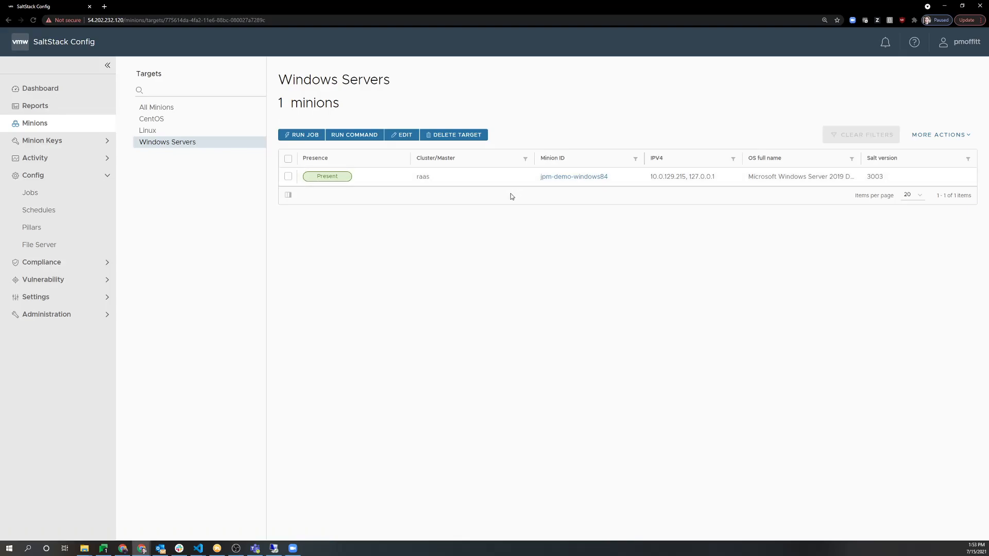
{"action": "left_click", "coordinate": [574, 177]}
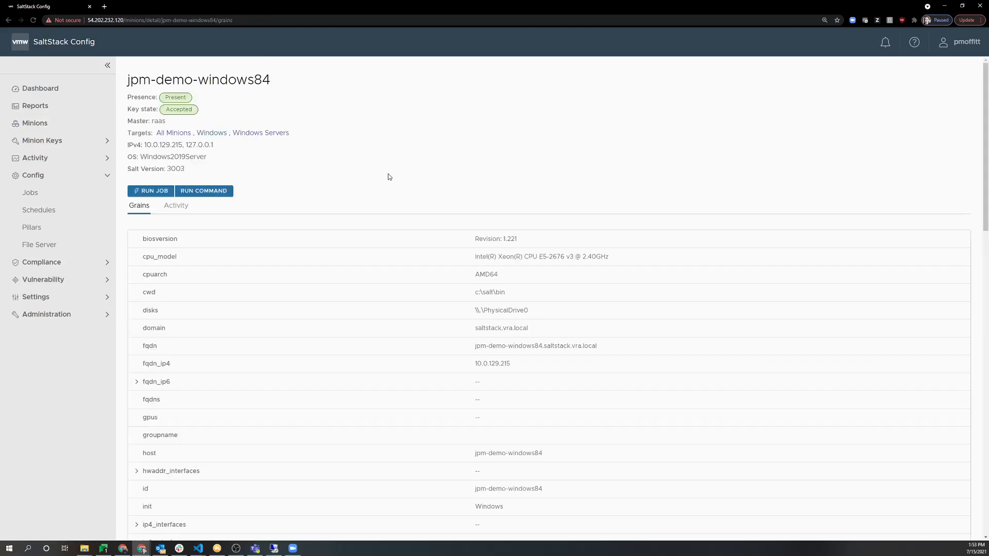
Start a job on jpm-demo-windows84, view the available jobs, and cancel without running.
{"action": "left_click", "coordinate": [151, 191]}
{"action": "left_click", "coordinate": [470, 264]}
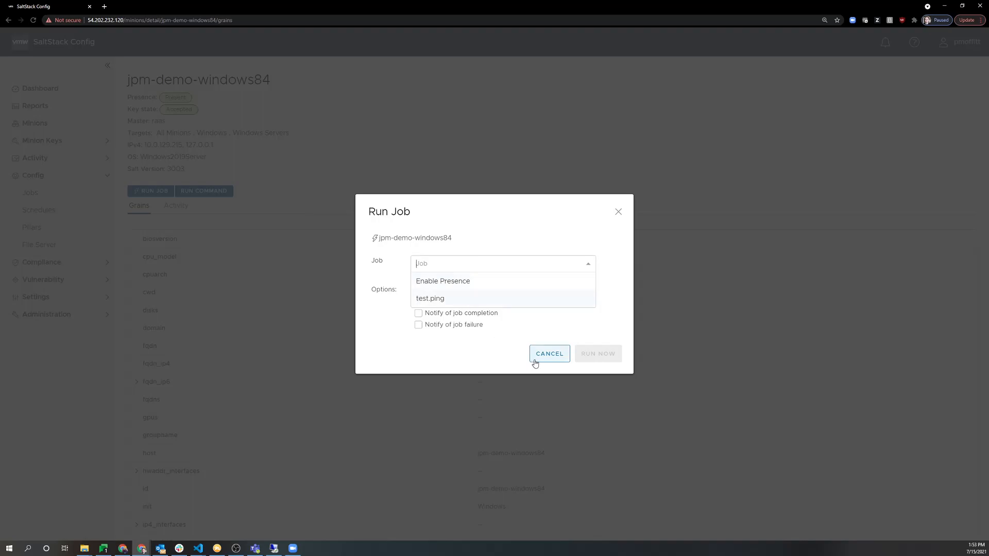
{"action": "left_click", "coordinate": [516, 362]}
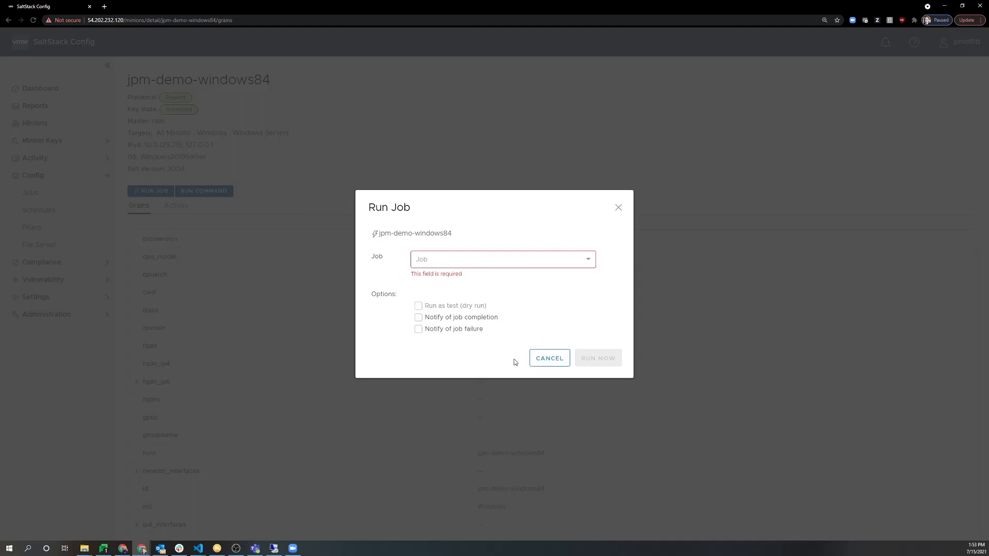
{"action": "left_click", "coordinate": [533, 361]}
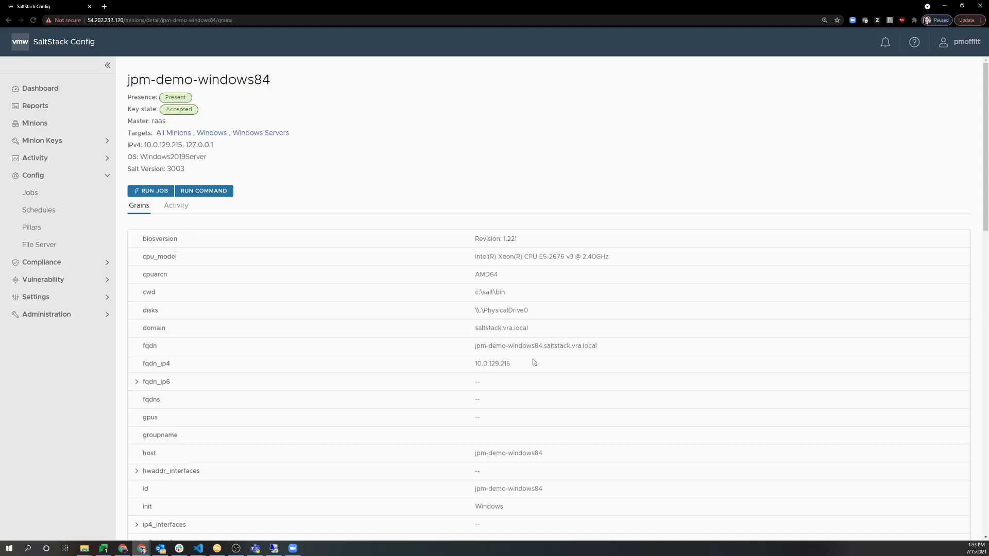